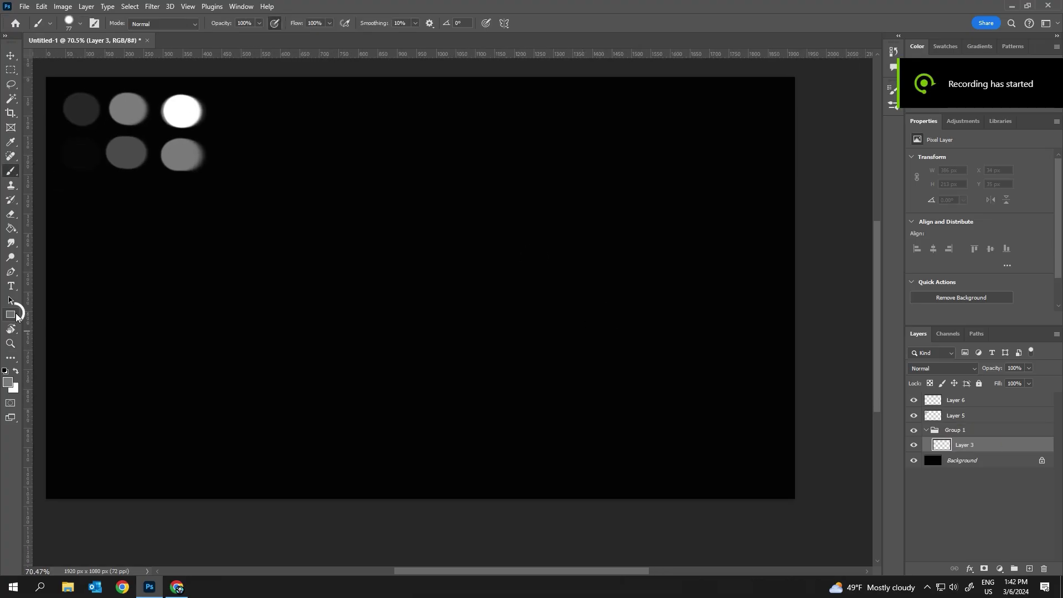
Step: Draw a tall 297 × 669 px grey rectangle for the bottle body on the black canvas
{"action": "left_click_drag", "start_coordinate": [661, 200], "coordinate": [545, 458]}
Step: Set the outline colour, draw a smaller neck rectangle, hide it and select the body layer
{"action": "left_click", "coordinate": [163, 22]}
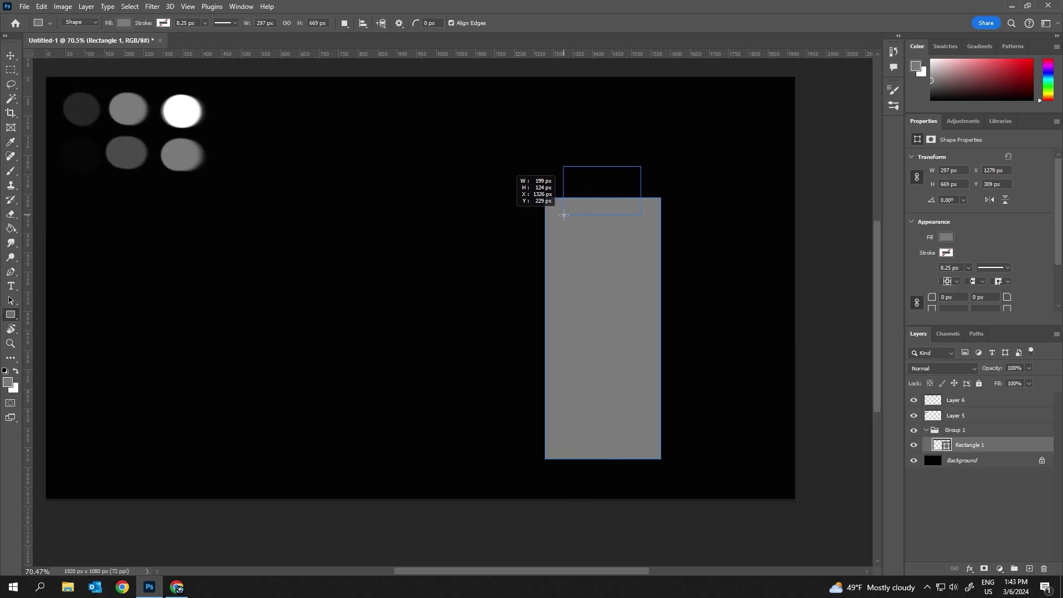
{"action": "left_click_drag", "start_coordinate": [562, 215], "coordinate": [587, 167]}
{"action": "key", "text": "v"}
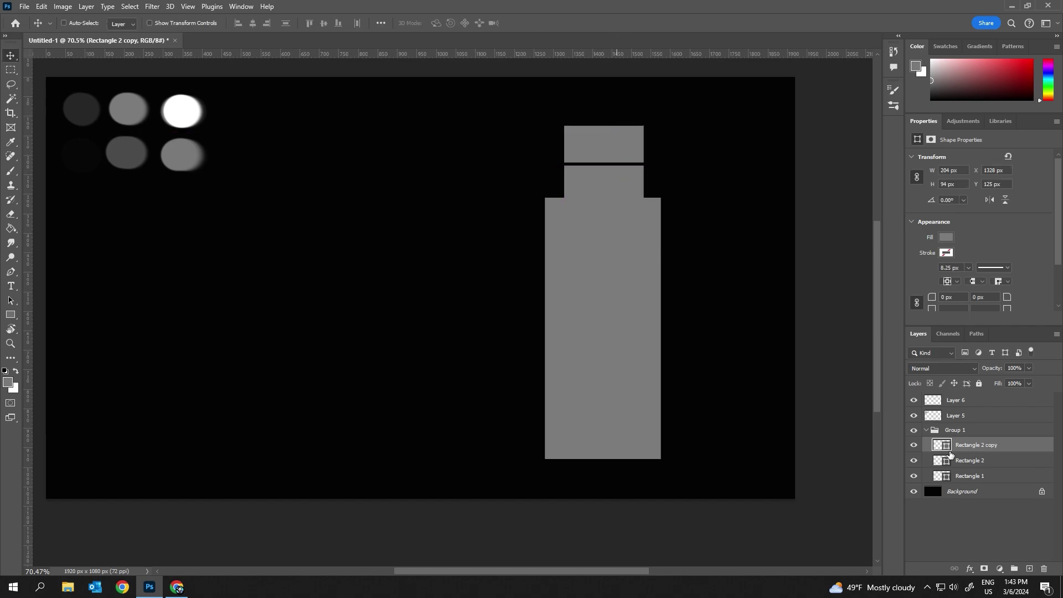
{"action": "left_click", "coordinate": [913, 460]}
{"action": "left_click", "coordinate": [960, 476]}
{"action": "key", "text": "u"}
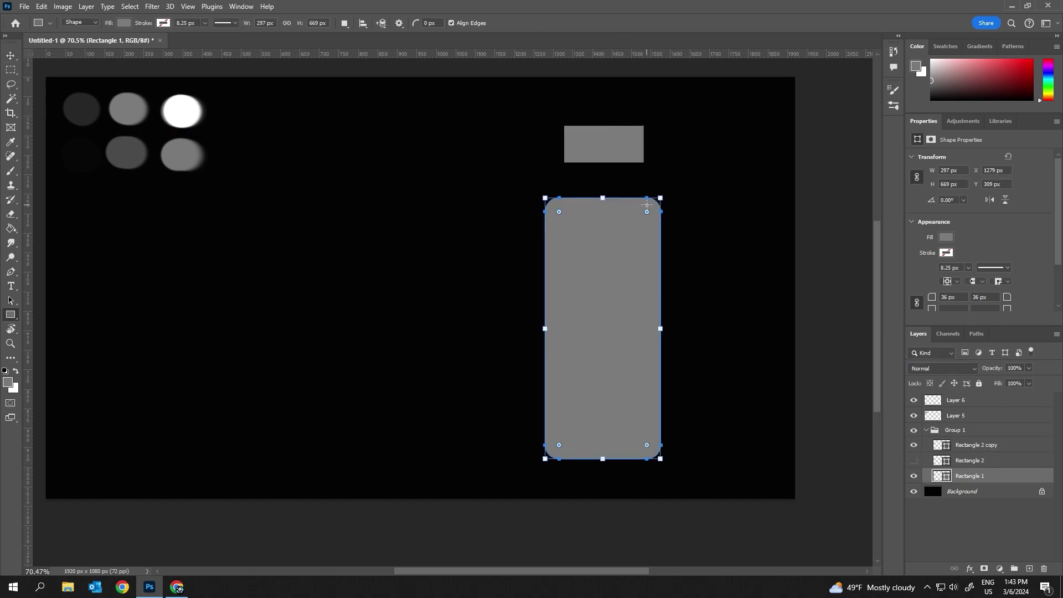
Step: Round the bottle body's corners to 20 px and show the neck rectangle again
{"action": "scroll", "coordinate": [955, 252], "scroll_direction": "down", "scroll_amount": 2}
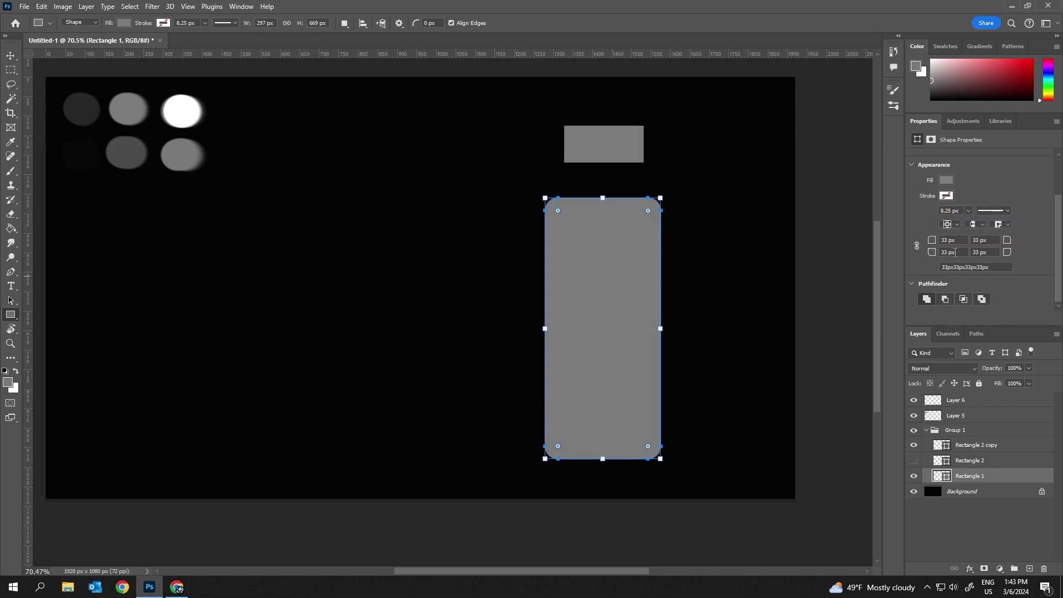
{"action": "key", "text": "Return"}
{"action": "type", "text": "20"}
{"action": "key", "text": "Tab"}
{"action": "left_click", "coordinate": [963, 463]}
{"action": "left_click", "coordinate": [914, 461]}
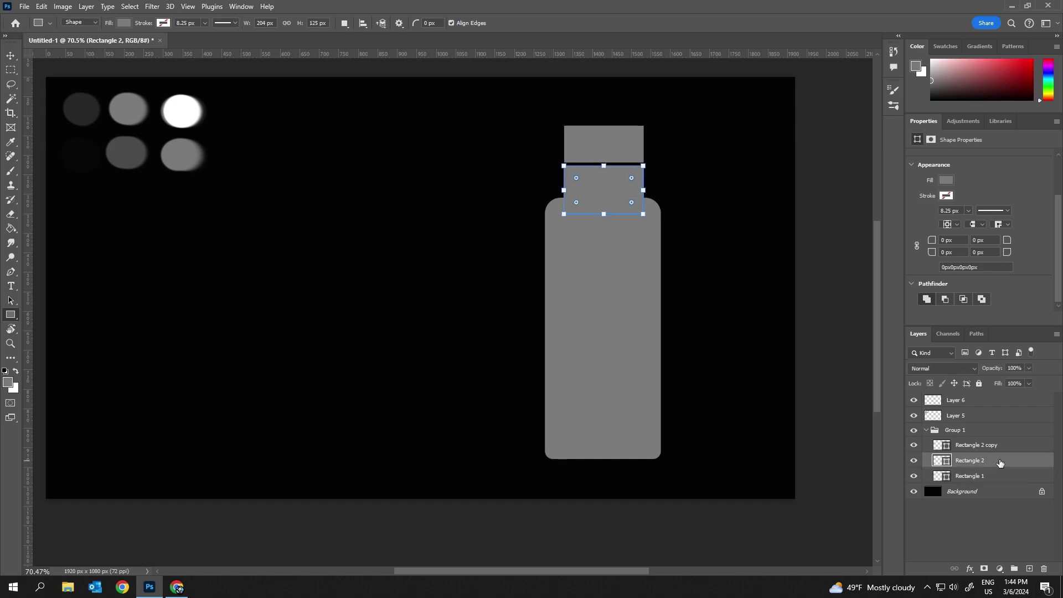
Step: Round the neck rectangle's corners to 16 px
{"action": "key", "text": "v"}
{"action": "key", "text": "u"}
{"action": "scroll", "coordinate": [551, 173], "scroll_direction": "up", "scroll_amount": 5}
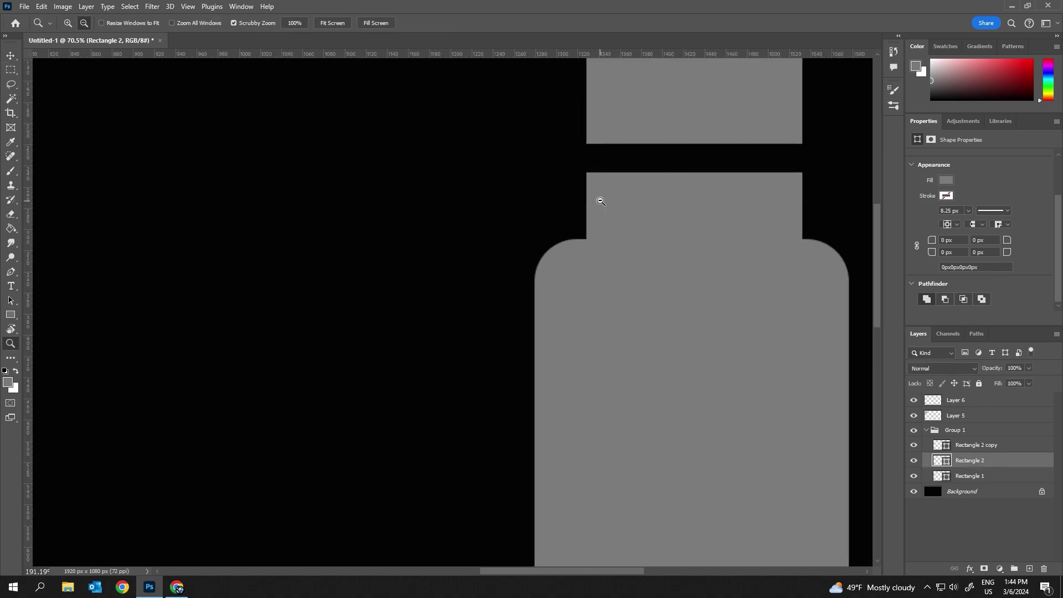
{"action": "left_click_drag", "start_coordinate": [593, 180], "coordinate": [603, 191]}
Step: Move the cap down toward the neck and round its corners to about 14-15 px
{"action": "key", "text": "v"}
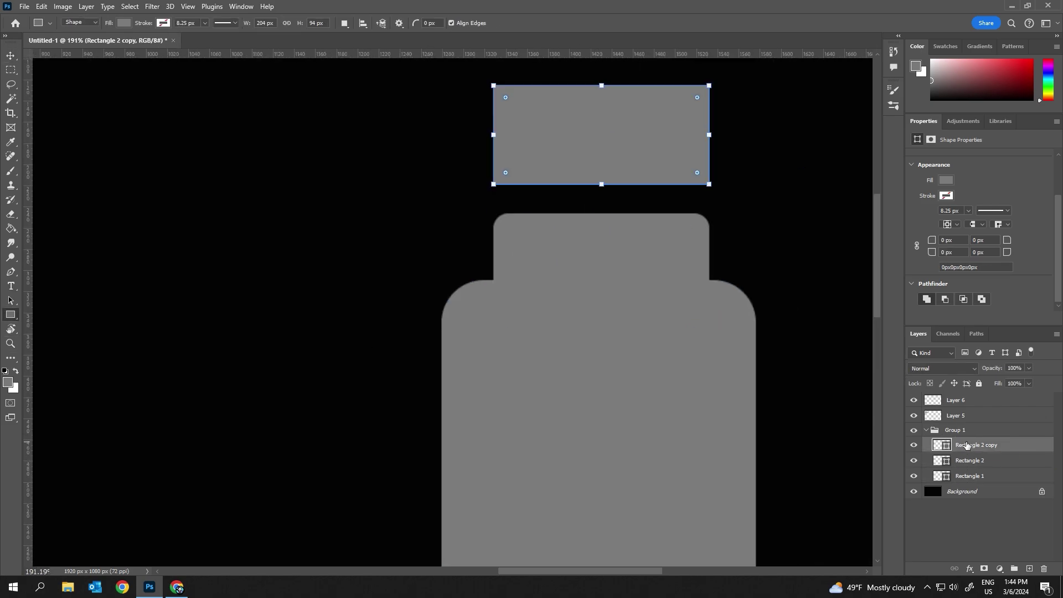
{"action": "left_click_drag", "start_coordinate": [466, 149], "coordinate": [467, 168]}
{"action": "key", "text": "u"}
{"action": "left_click_drag", "start_coordinate": [702, 111], "coordinate": [693, 121]}
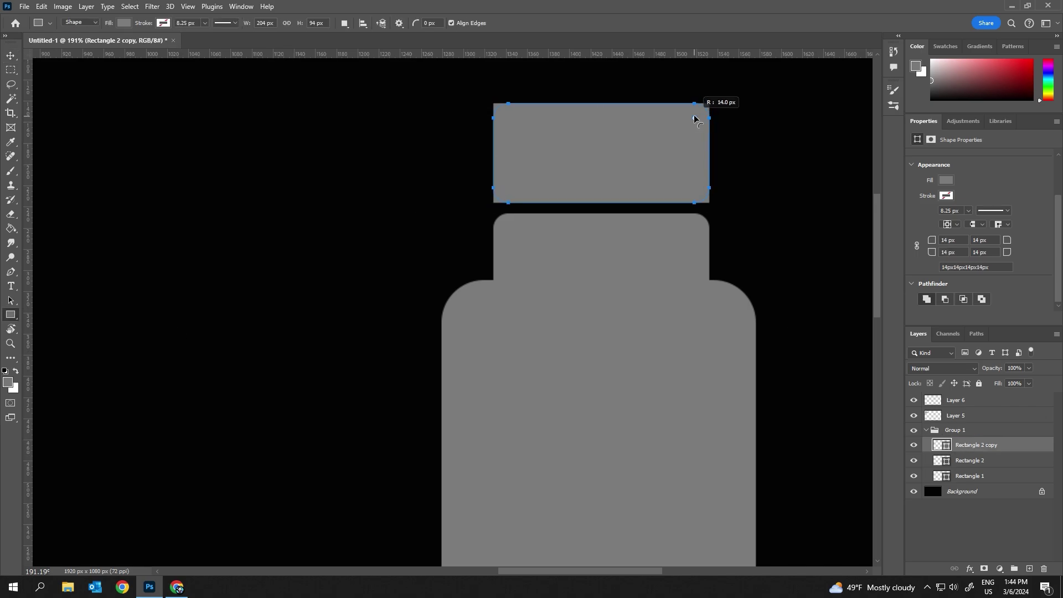
{"action": "key", "text": "ctrl+0"}
Step: Fill the cap with black and merge the body and neck layers into one shape
{"action": "left_click", "coordinate": [946, 179]}
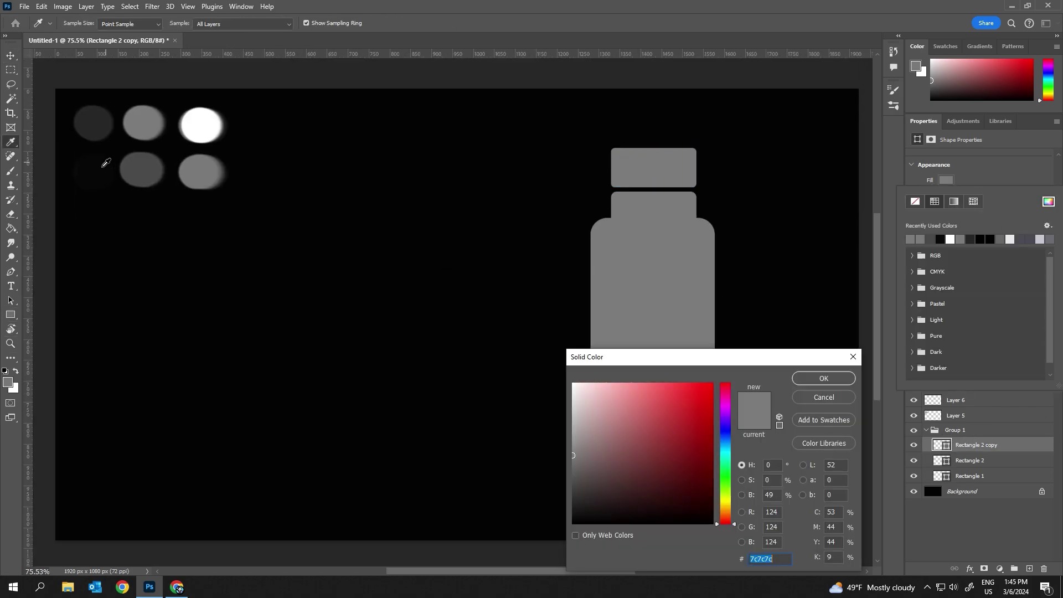
{"action": "left_click", "coordinate": [92, 101]}
{"action": "left_click", "coordinate": [970, 460]}
{"action": "right_click", "coordinate": [958, 461]}
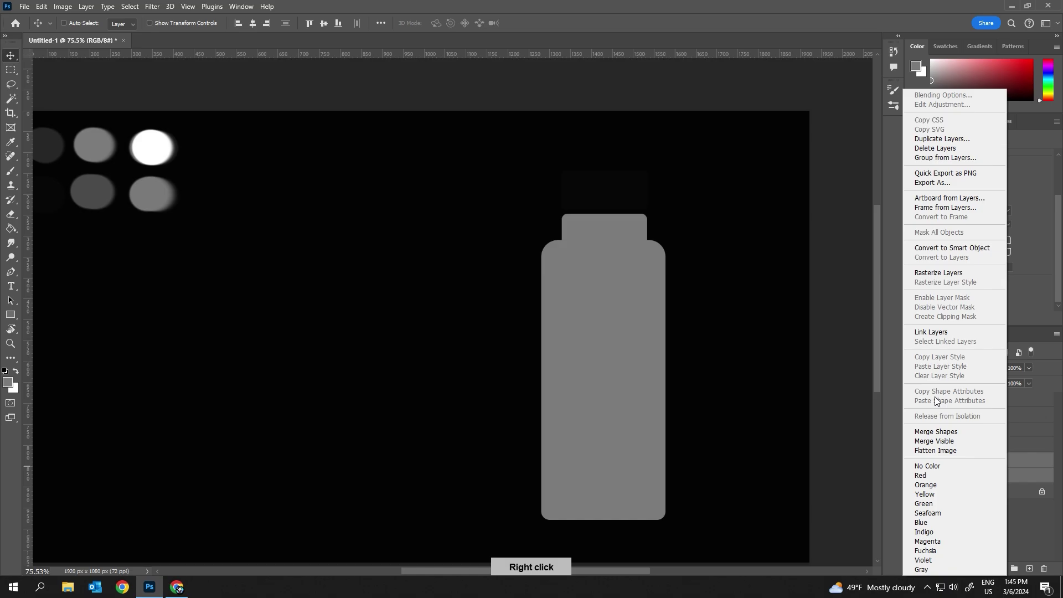
{"action": "left_click", "coordinate": [935, 432]}
Step: Add a new layer clipped to the bottle shape and pick a soft round brush
{"action": "key", "text": "ctrl+shift+alt+n"}
{"action": "key", "text": "ctrl+alt+g"}
{"action": "key", "text": "b"}
{"action": "left_click_drag", "start_coordinate": [192, 270], "coordinate": [267, 294]}
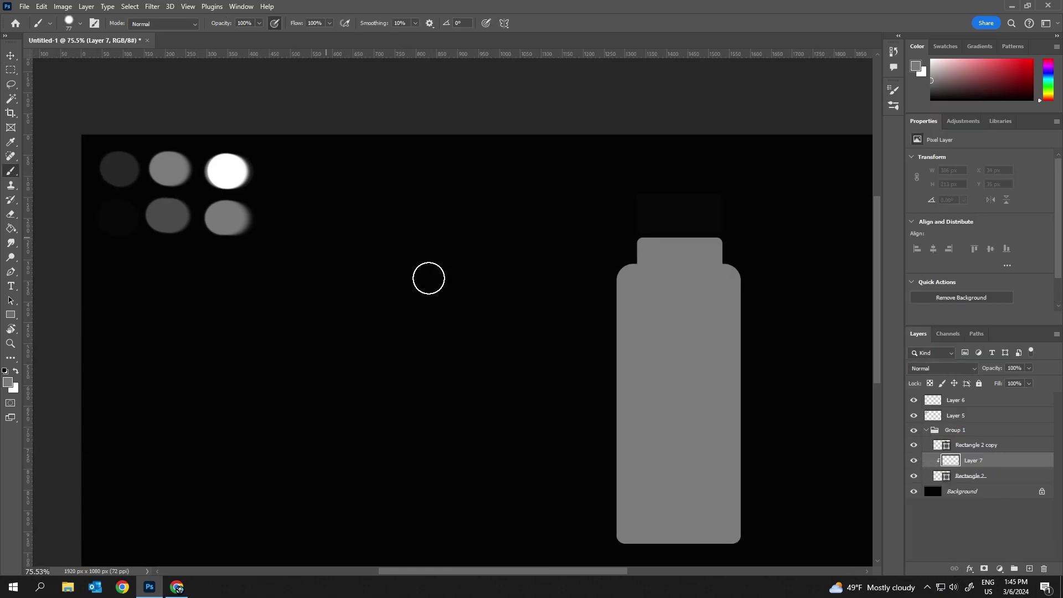
{"action": "left_click_drag", "start_coordinate": [502, 346], "coordinate": [465, 276]}
{"action": "right_click", "coordinate": [498, 391]}
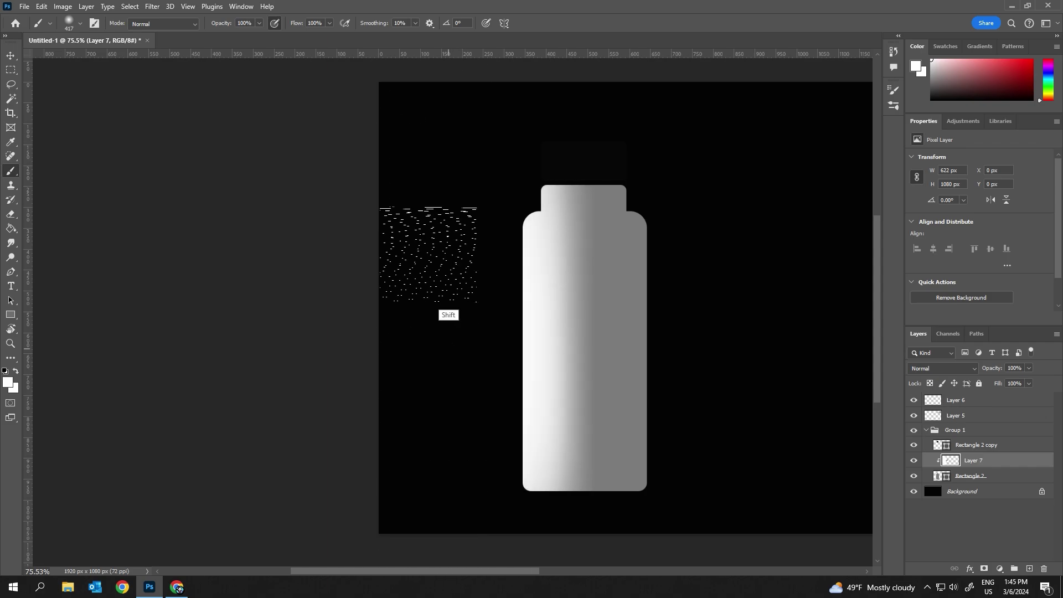
{"action": "scroll", "coordinate": [426, 255], "scroll_direction": "down", "scroll_amount": 1}
{"action": "scroll", "coordinate": [446, 260], "scroll_direction": "down", "scroll_amount": 3}
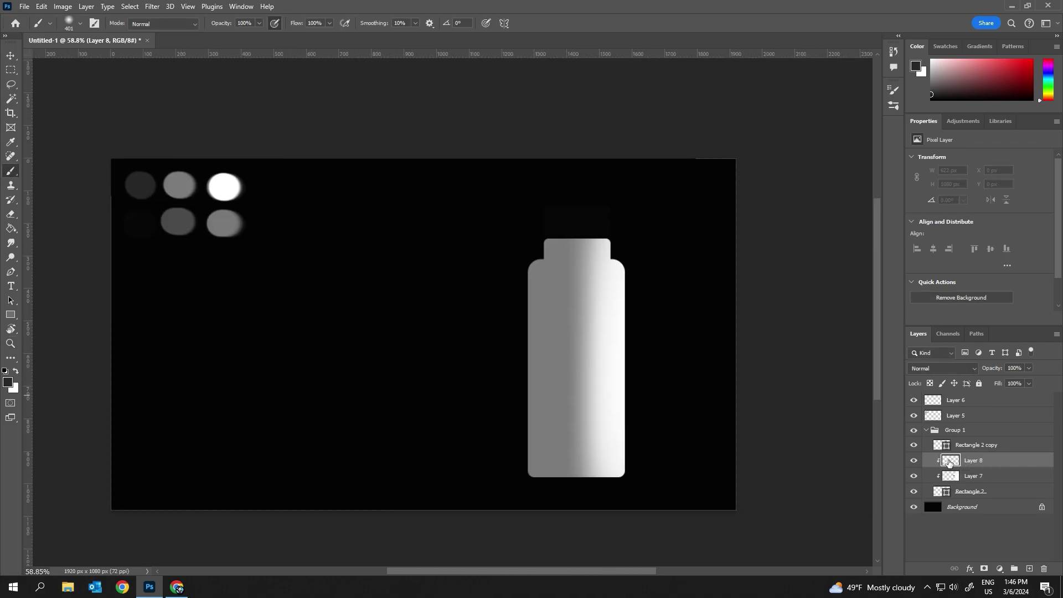
Step: Paint a white highlight across the bottle's top and soft shading down its left side
{"action": "right_click", "coordinate": [642, 335]}
{"action": "left_click_drag", "start_coordinate": [645, 171], "coordinate": [458, 195]}
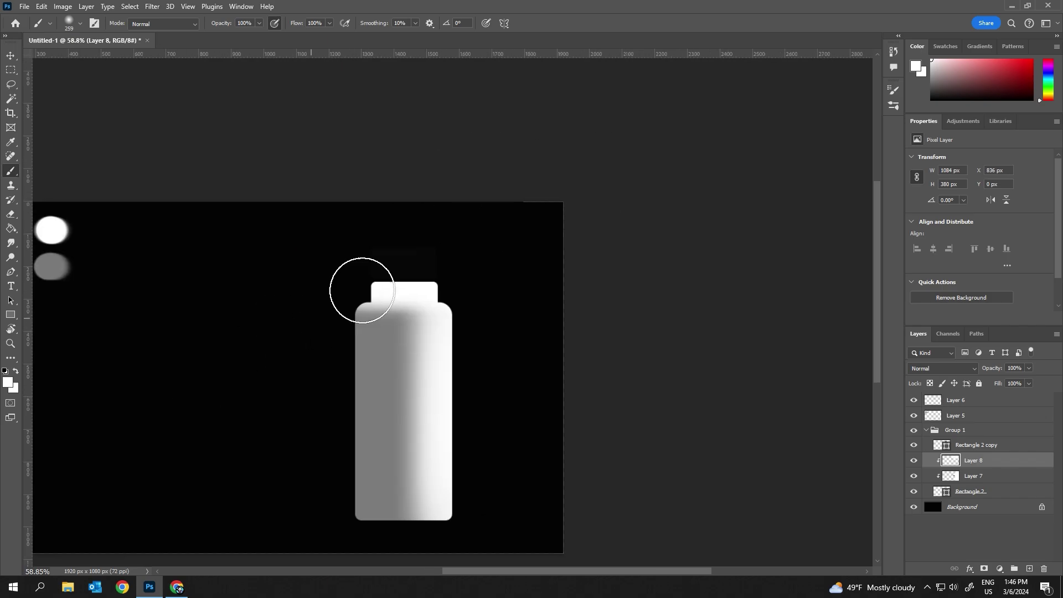
{"action": "scroll", "coordinate": [207, 267], "scroll_direction": "left", "scroll_amount": 5}
{"action": "scroll", "coordinate": [406, 319], "scroll_direction": "down", "scroll_amount": 2}
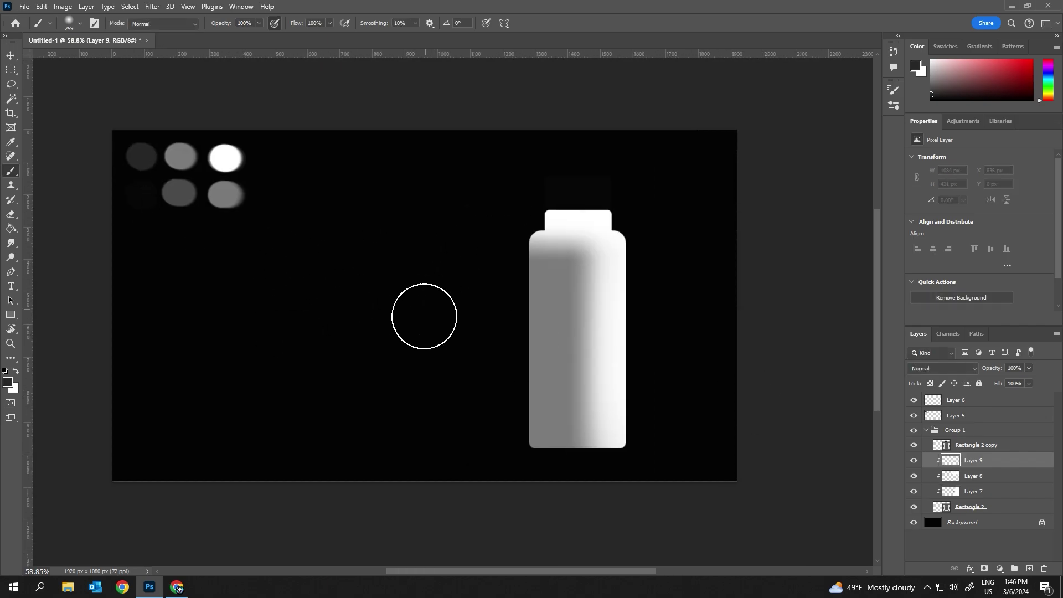
{"action": "right_click", "coordinate": [469, 230]}
{"action": "left_click", "coordinate": [554, 355]}
{"action": "left_click_drag", "start_coordinate": [459, 199], "coordinate": [852, 477]}
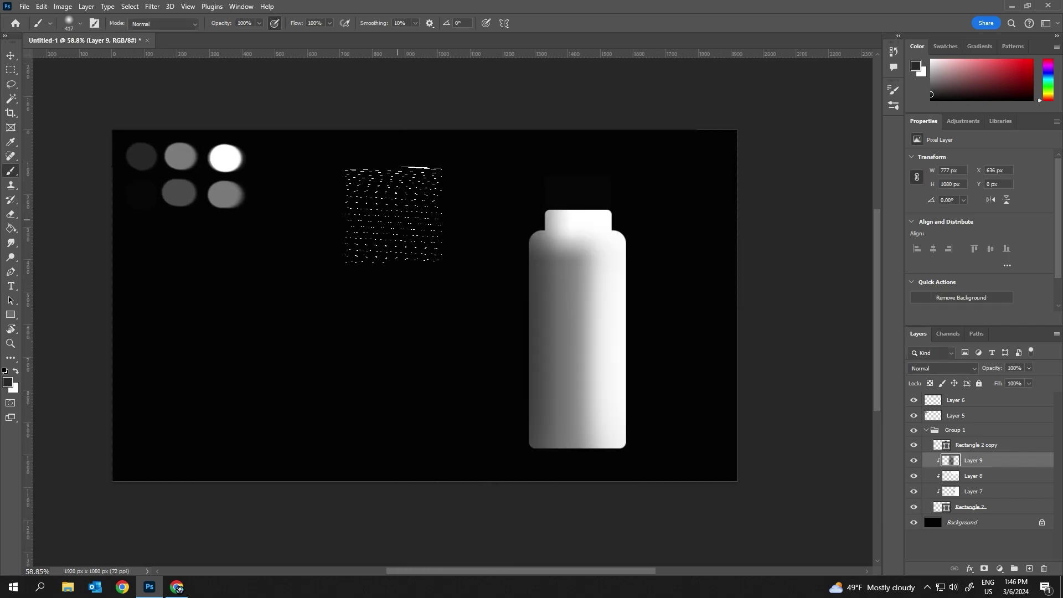
{"action": "left_click_drag", "start_coordinate": [461, 364], "coordinate": [487, 302]}
Step: Cancel the blur, delete the last painted layer and hide the Layer 8 highlight
{"action": "left_click", "coordinate": [152, 6]}
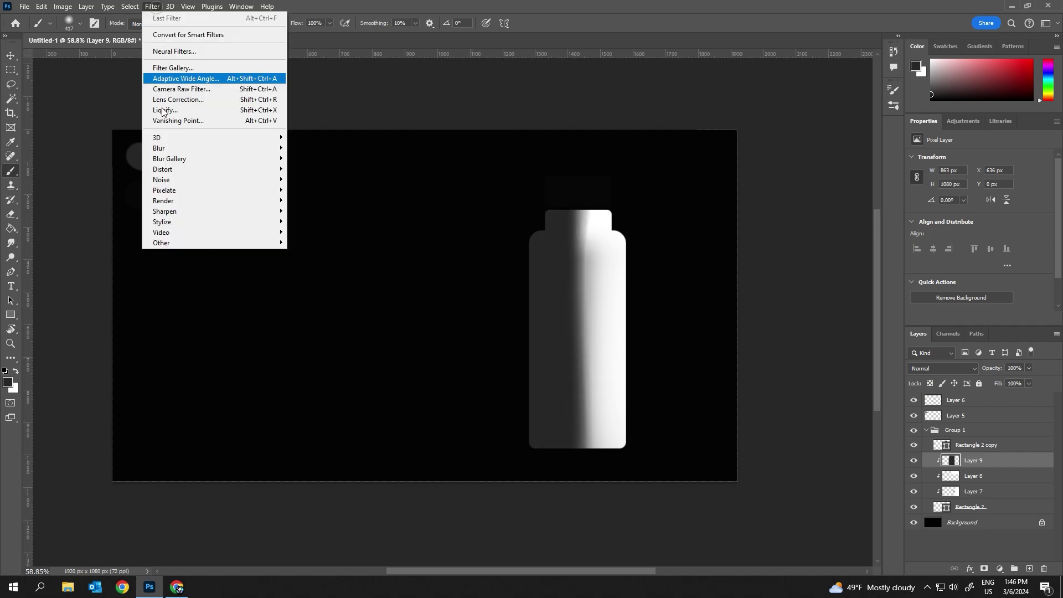
{"action": "left_click", "coordinate": [316, 189]}
{"action": "key", "text": "Escape"}
{"action": "key", "text": "Delete"}
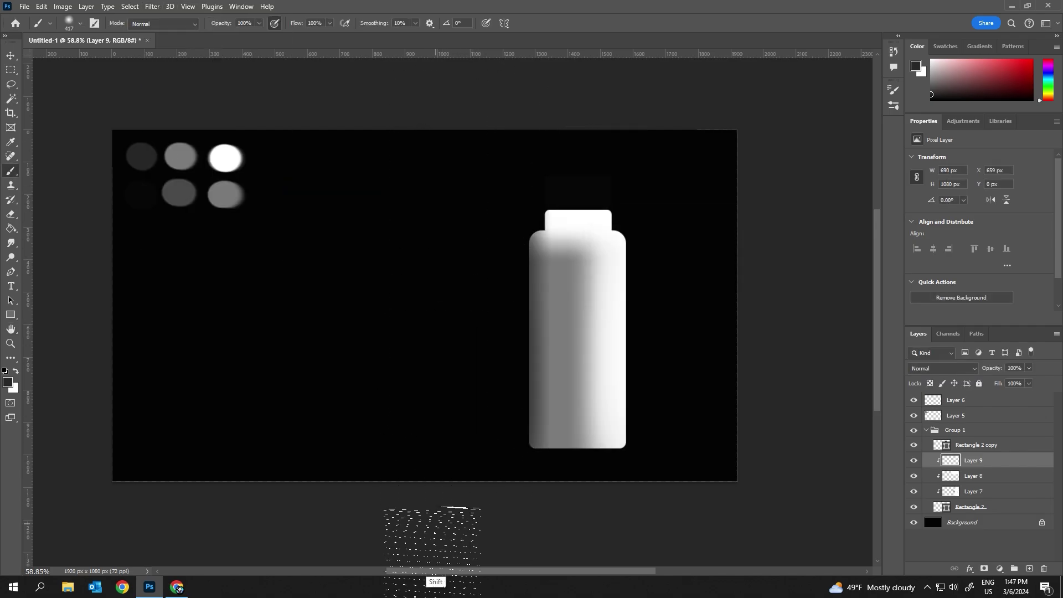
{"action": "left_click", "coordinate": [913, 475]}
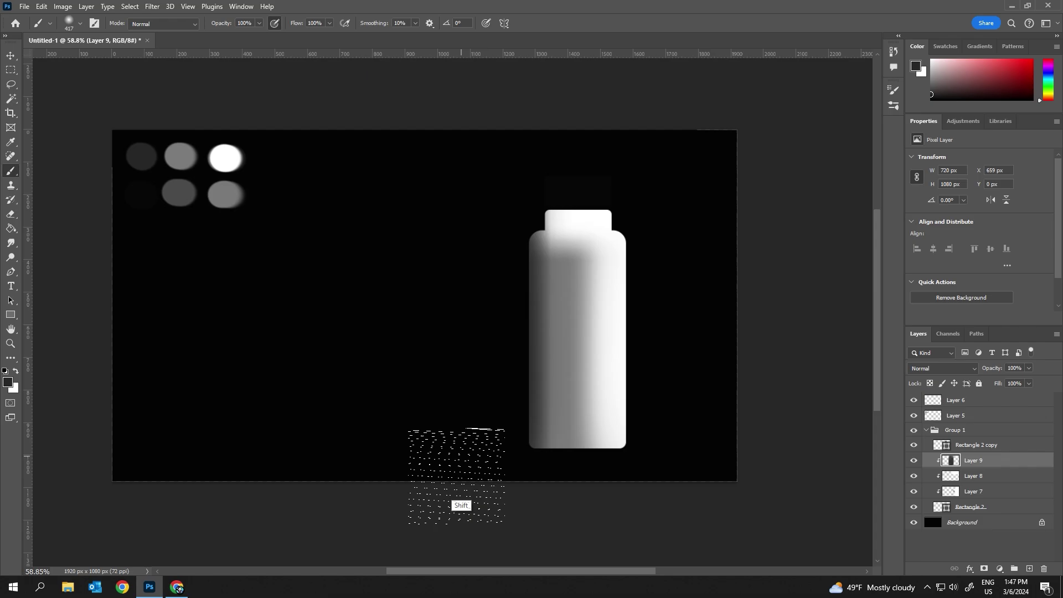
Step: Review the brush presets and detailed brush settings
{"action": "right_click", "coordinate": [470, 255]}
{"action": "left_click", "coordinate": [894, 89]}
{"action": "left_click", "coordinate": [862, 85]}
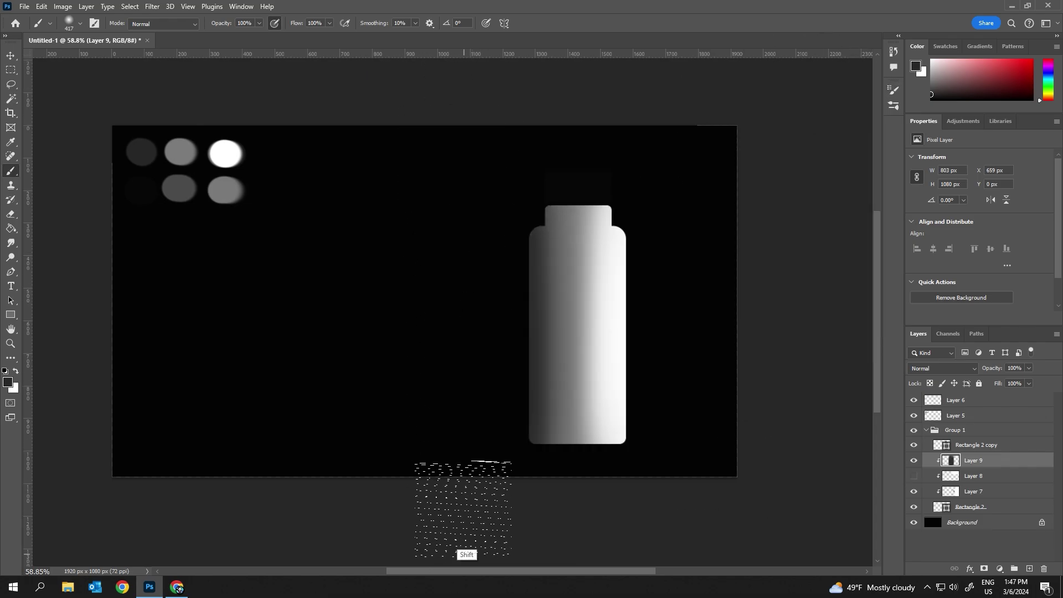
{"action": "scroll", "coordinate": [451, 285], "scroll_direction": "down", "scroll_amount": 1}
{"action": "scroll", "coordinate": [451, 288], "scroll_direction": "down", "scroll_amount": 3}
Step: Toggle Layer 7 to compare the shading and try the Gaussian Blur filter
{"action": "left_click", "coordinate": [913, 491]}
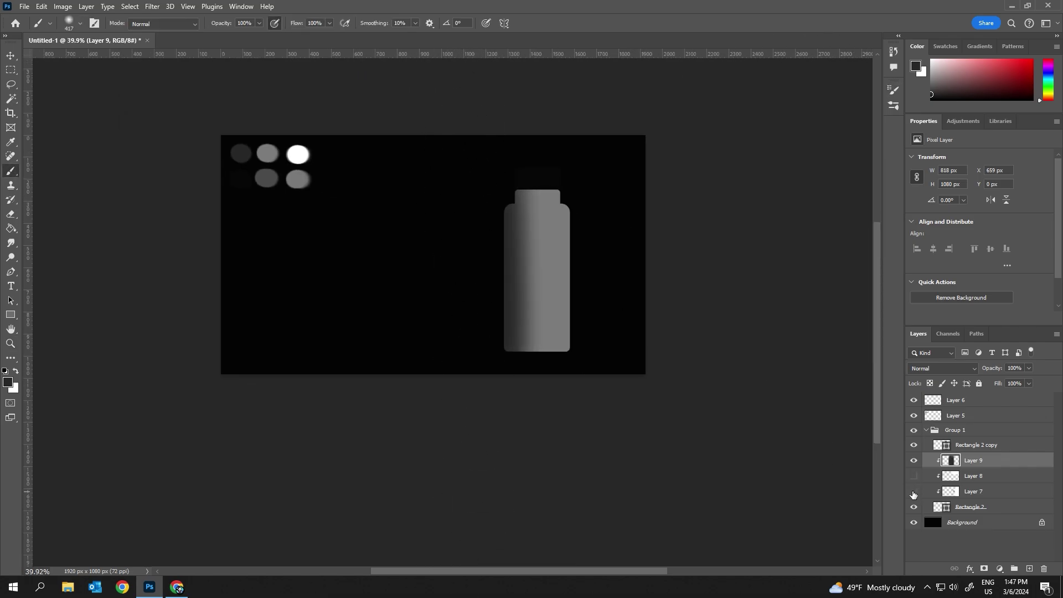
{"action": "left_click", "coordinate": [153, 6]}
{"action": "left_click", "coordinate": [321, 196]}
{"action": "left_click_drag", "start_coordinate": [516, 96], "coordinate": [483, 105]}
{"action": "key", "text": "Return"}
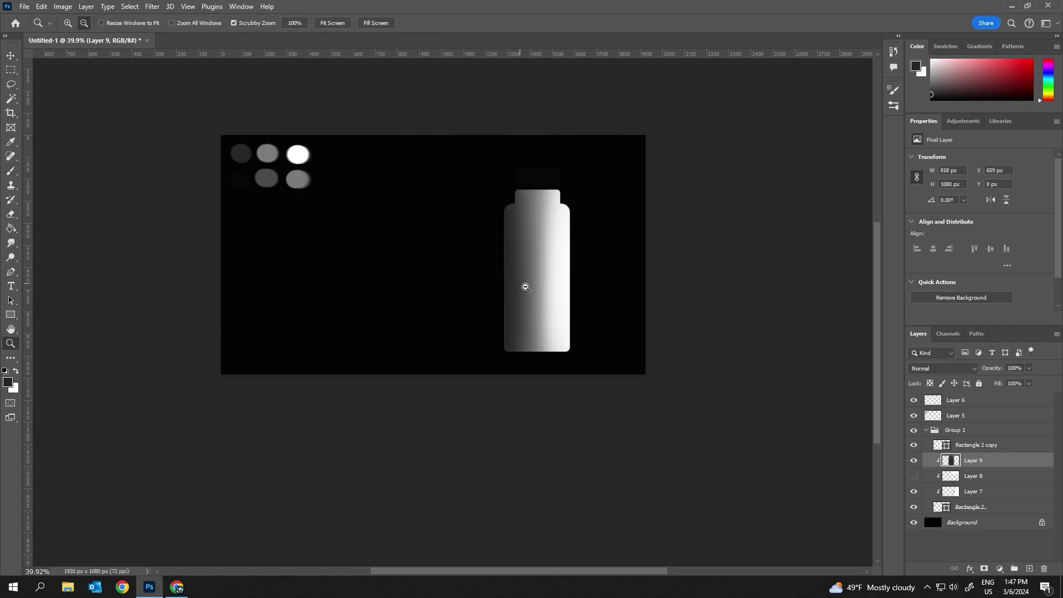
Step: Resize the dotted brush and paint two vertical strokes down the bottle's left side
{"action": "scroll", "coordinate": [527, 285], "scroll_direction": "up", "scroll_amount": 3}
{"action": "scroll", "coordinate": [474, 332], "scroll_direction": "down", "scroll_amount": 2}
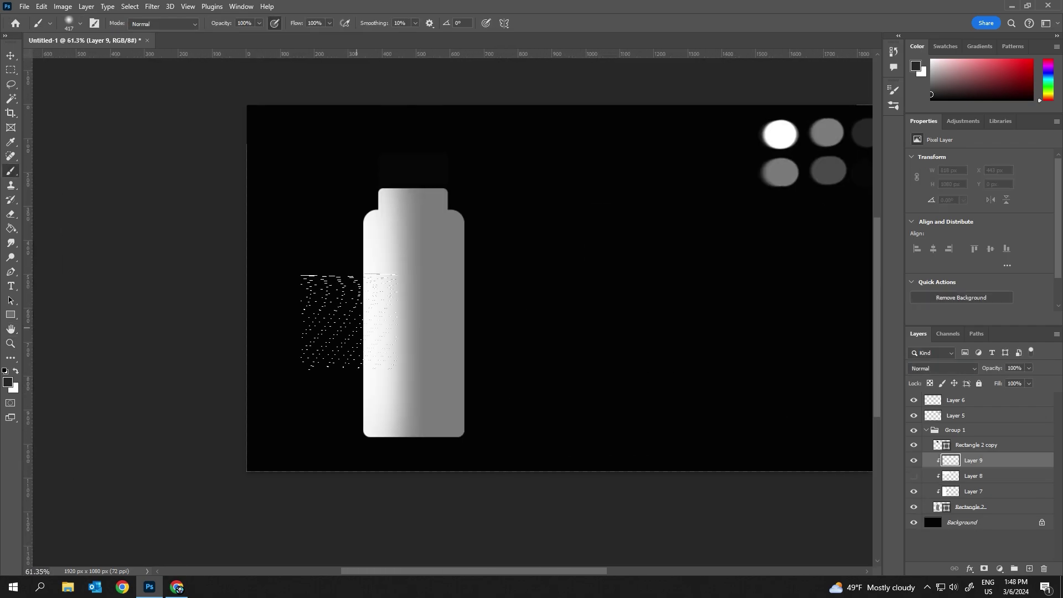
{"action": "right_click", "coordinate": [362, 318]}
{"action": "right_click", "coordinate": [320, 250]}
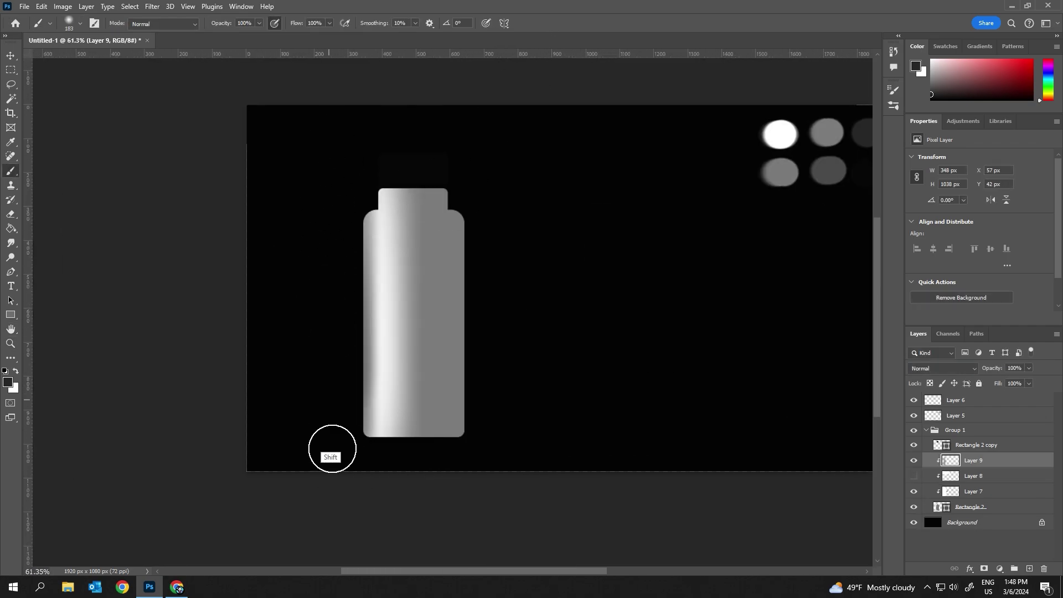
{"action": "left_click_drag", "start_coordinate": [330, 506], "coordinate": [322, 132]}
{"action": "right_click", "coordinate": [322, 238]}
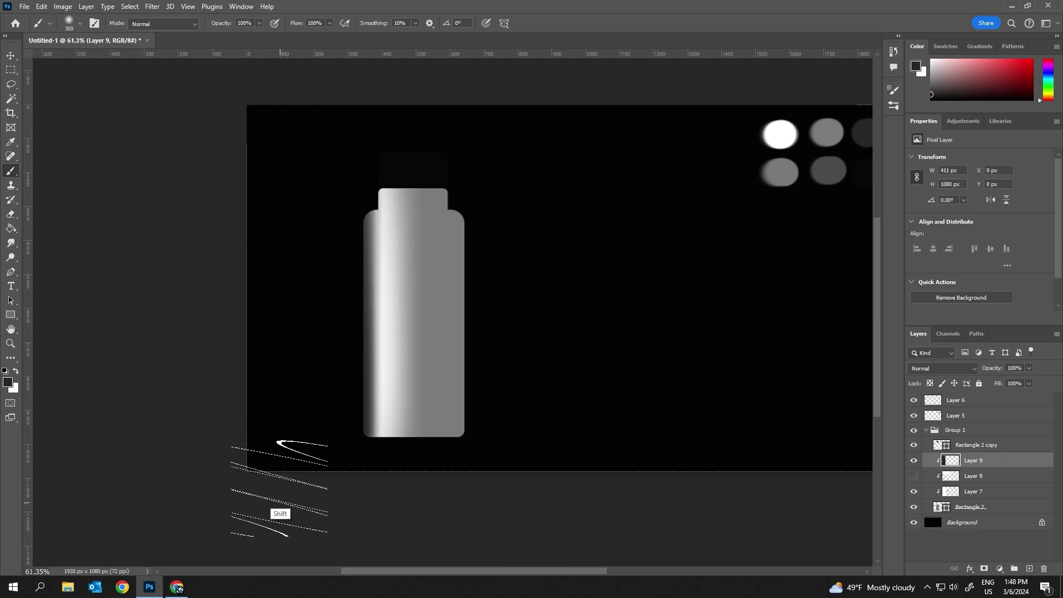
{"action": "left_click_drag", "start_coordinate": [288, 493], "coordinate": [294, 122]}
Step: Soften the strokes with a 23.5 px Gaussian Blur and show Layer 9 again
{"action": "left_click", "coordinate": [152, 6]}
{"action": "left_click", "coordinate": [319, 200]}
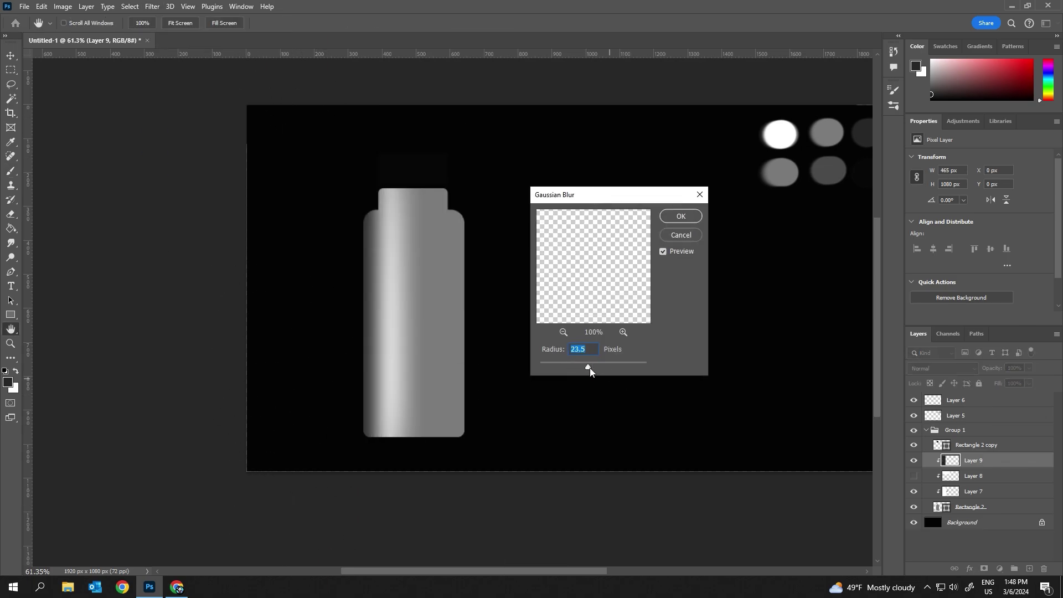
{"action": "key", "text": "Return"}
{"action": "key", "text": "v"}
{"action": "left_click", "coordinate": [914, 460]}
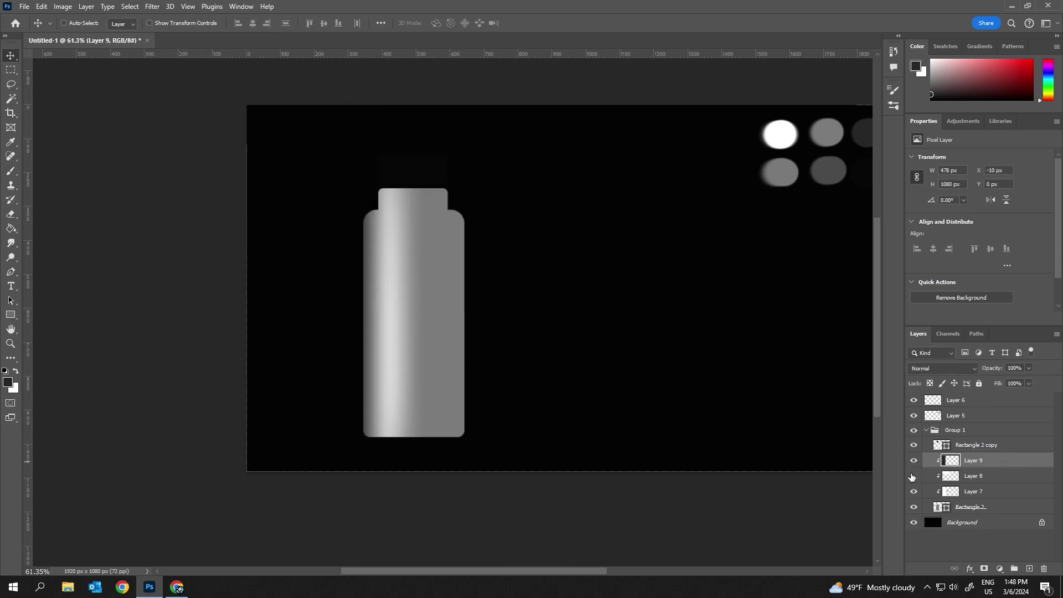
Step: Add a new clipped Layer 10 and ready a brush for it
{"action": "key", "text": "ctrl+shift+alt+n"}
{"action": "key", "text": "b"}
{"action": "right_click", "coordinate": [566, 265]}
{"action": "key", "text": "Escape"}
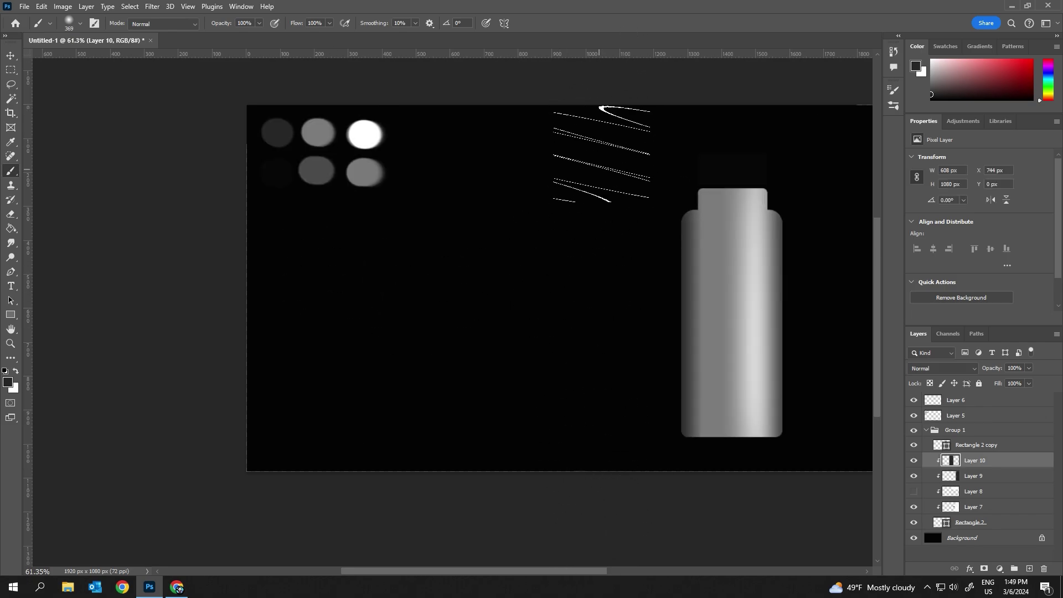
Step: Paint a dark edge stroke, test Gaussian Blur, then delete the stroke
{"action": "left_click_drag", "start_coordinate": [598, 480], "coordinate": [691, 310]}
{"action": "left_click", "coordinate": [152, 6]}
{"action": "left_click", "coordinate": [317, 189]}
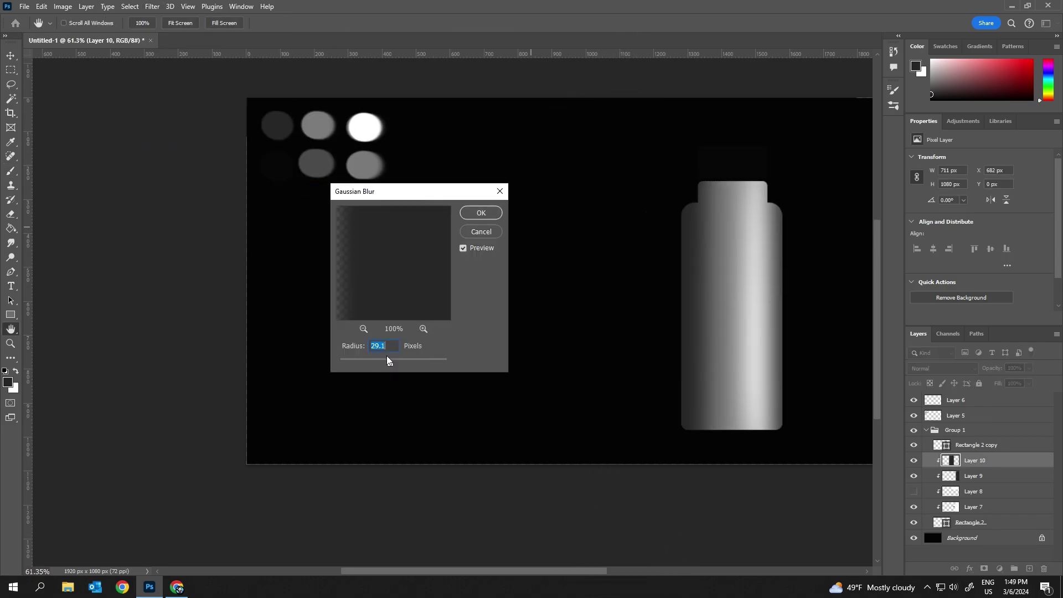
{"action": "left_click", "coordinate": [481, 231]}
{"action": "key", "text": "Delete"}
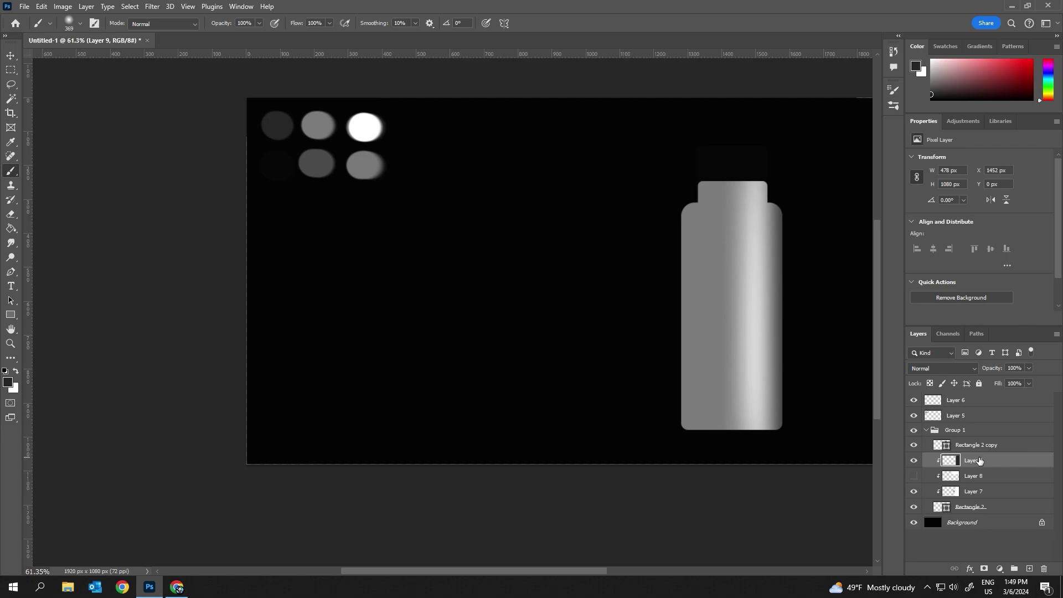
Step: Choose a dark blue paint colour and add a new layer for shading
{"action": "key", "text": "i"}
{"action": "left_click", "coordinate": [8, 381]}
{"action": "left_click", "coordinate": [724, 429]}
{"action": "left_click", "coordinate": [824, 378]}
{"action": "key", "text": "ctrl+shift+n"}
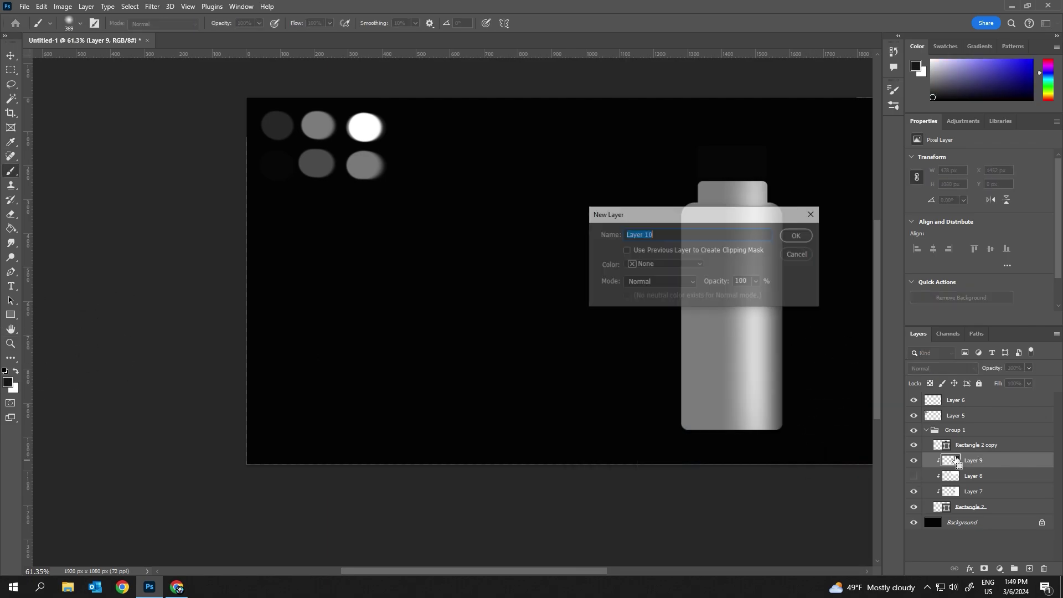
{"action": "key", "text": "Return"}
{"action": "key", "text": "b"}
Step: Paint dark strokes along the bottle's left edge and show Layer 9's highlight stripe
{"action": "left_click_drag", "start_coordinate": [593, 522], "coordinate": [610, 138]}
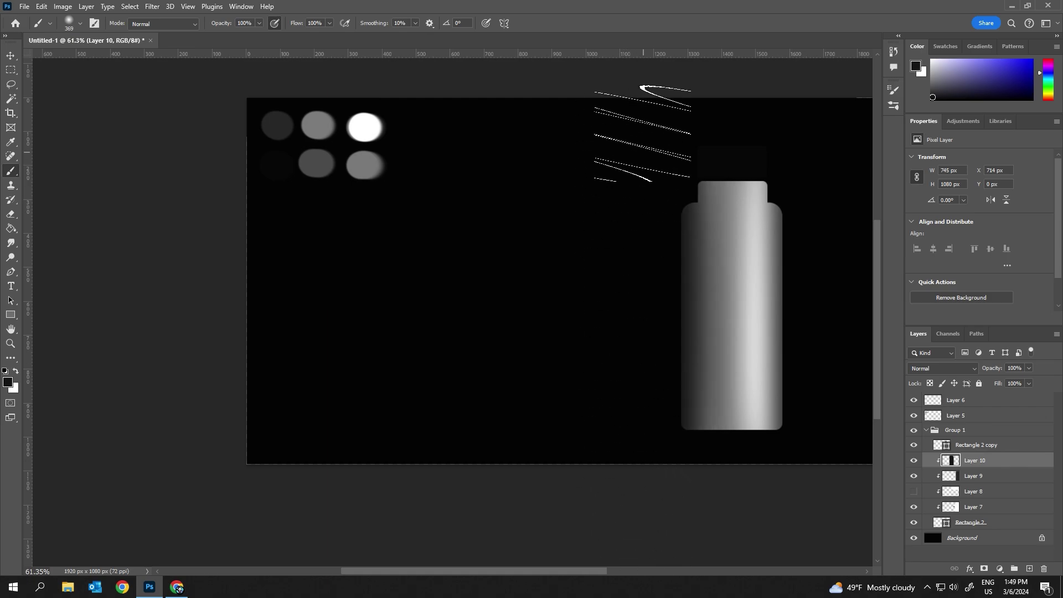
{"action": "left_click_drag", "start_coordinate": [714, 420], "coordinate": [730, 260]}
{"action": "scroll", "coordinate": [730, 260], "scroll_direction": "down", "scroll_amount": 3}
{"action": "left_click", "coordinate": [913, 476]}
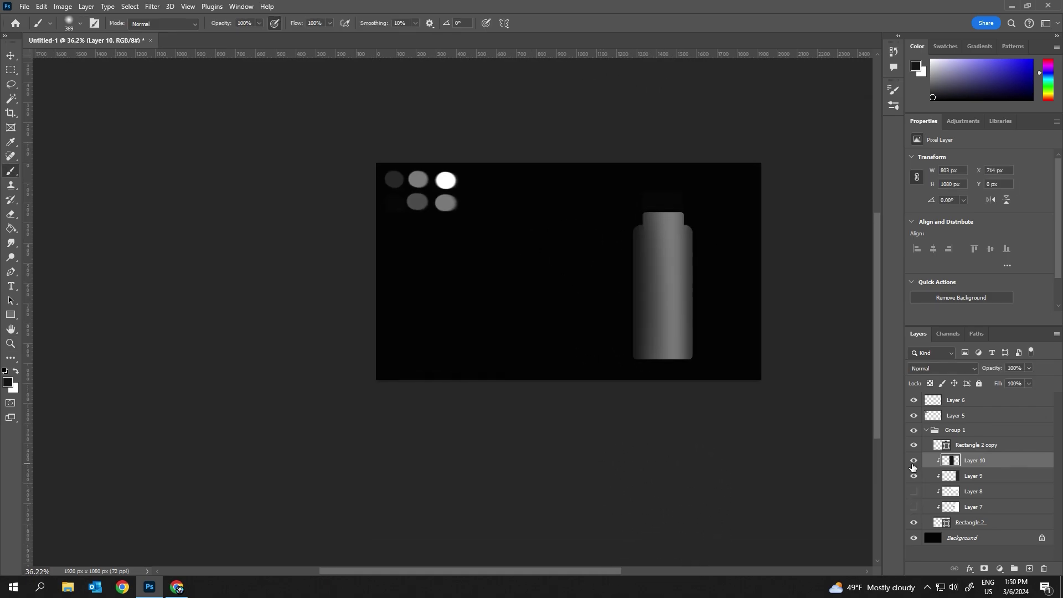
{"action": "scroll", "coordinate": [240, 368], "scroll_direction": "up", "scroll_amount": 3}
Step: Resize the soft brush and the eraser for touch-ups
{"action": "right_click", "coordinate": [421, 372]}
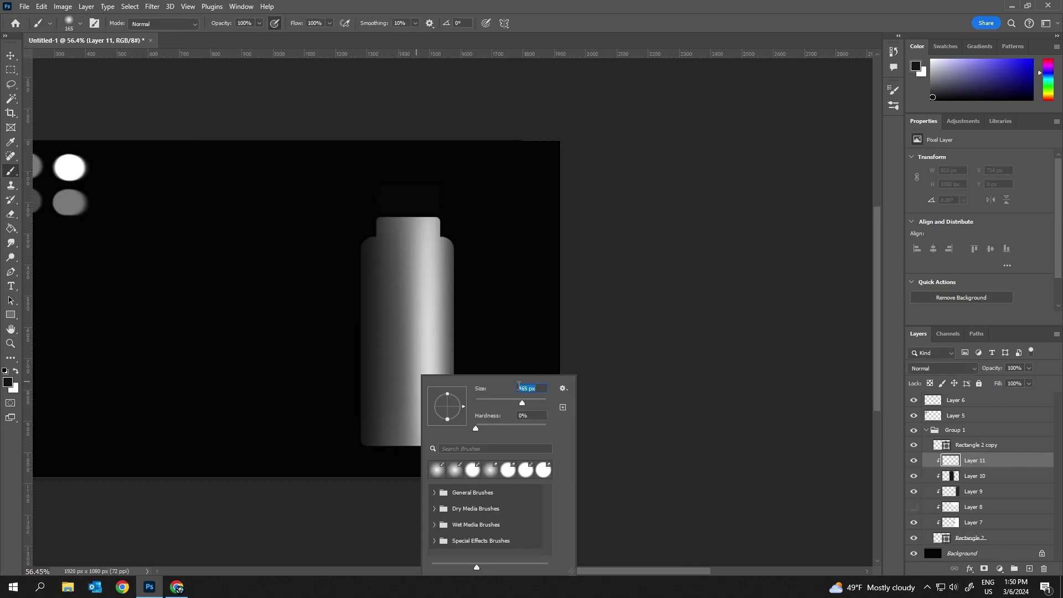
{"action": "key", "text": "Escape"}
{"action": "scroll", "coordinate": [404, 244], "scroll_direction": "down", "scroll_amount": 2}
{"action": "scroll", "coordinate": [418, 249], "scroll_direction": "up", "scroll_amount": 2}
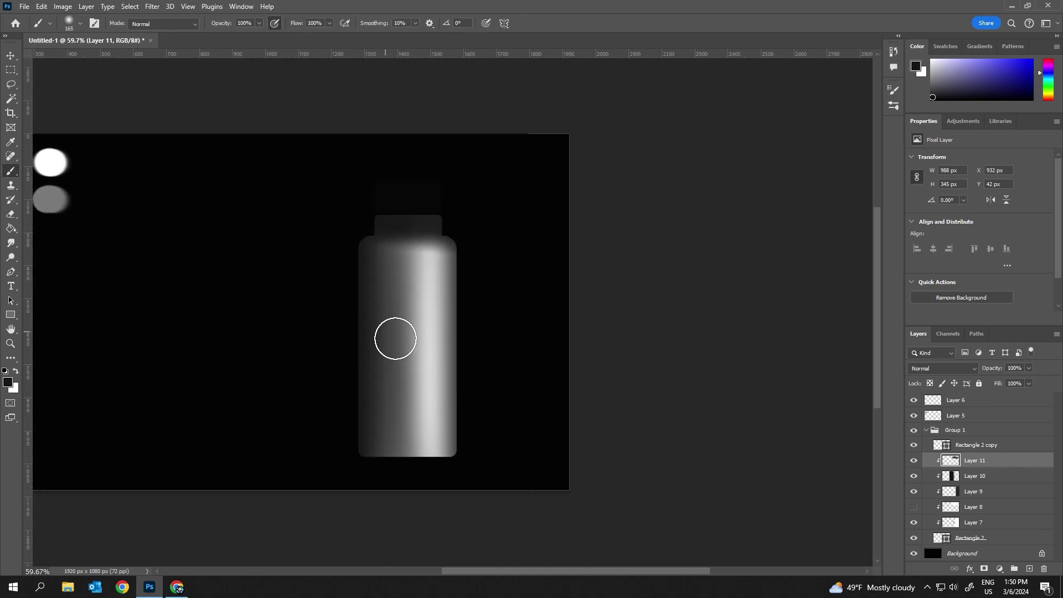
{"action": "key", "text": "e"}
{"action": "right_click", "coordinate": [421, 327]}
{"action": "key", "text": "Escape"}
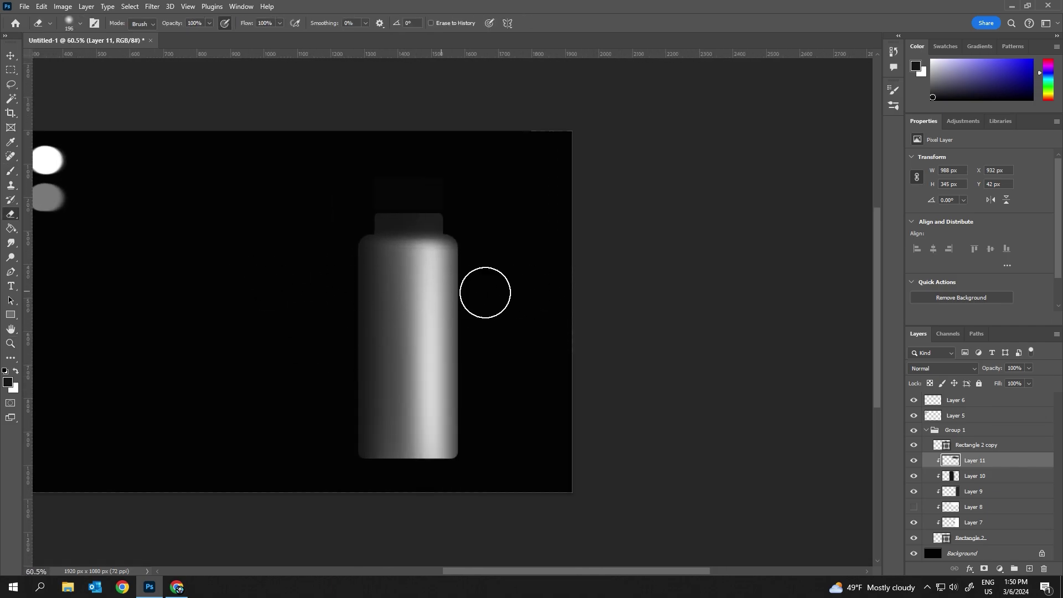
Step: Add a new layer and paint a white band across the top of the bottle
{"action": "key", "text": "ctrl+shift+alt+n"}
{"action": "key", "text": "b"}
{"action": "key", "text": "x"}
{"action": "right_click", "coordinate": [421, 340]}
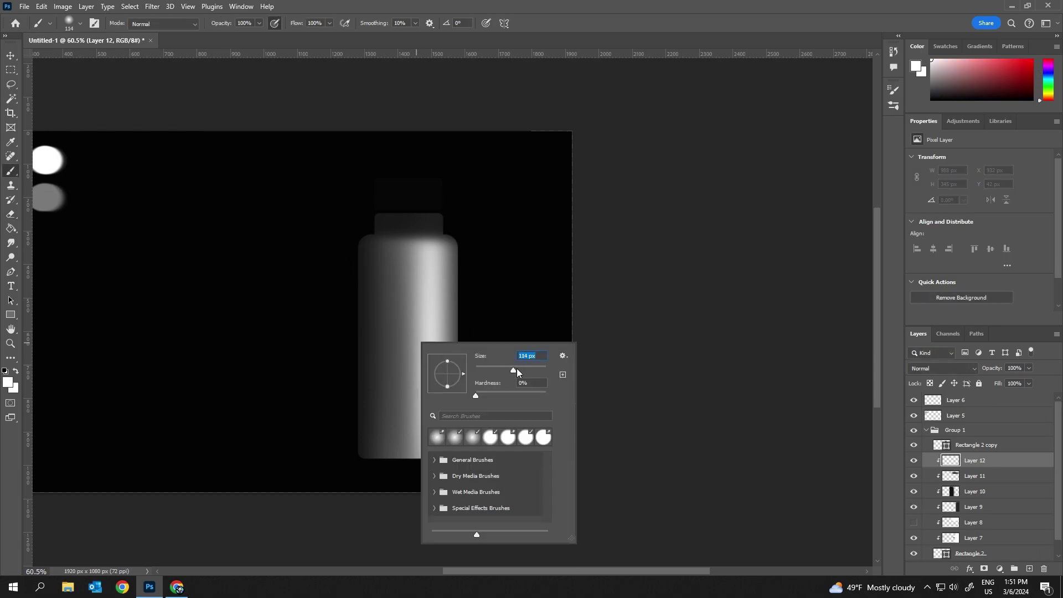
{"action": "key", "text": "Escape"}
{"action": "left_click_drag", "start_coordinate": [310, 275], "coordinate": [459, 274]}
Step: Erase the white band from the bottle and hide Layer 12
{"action": "key", "text": "e"}
{"action": "right_click", "coordinate": [448, 332]}
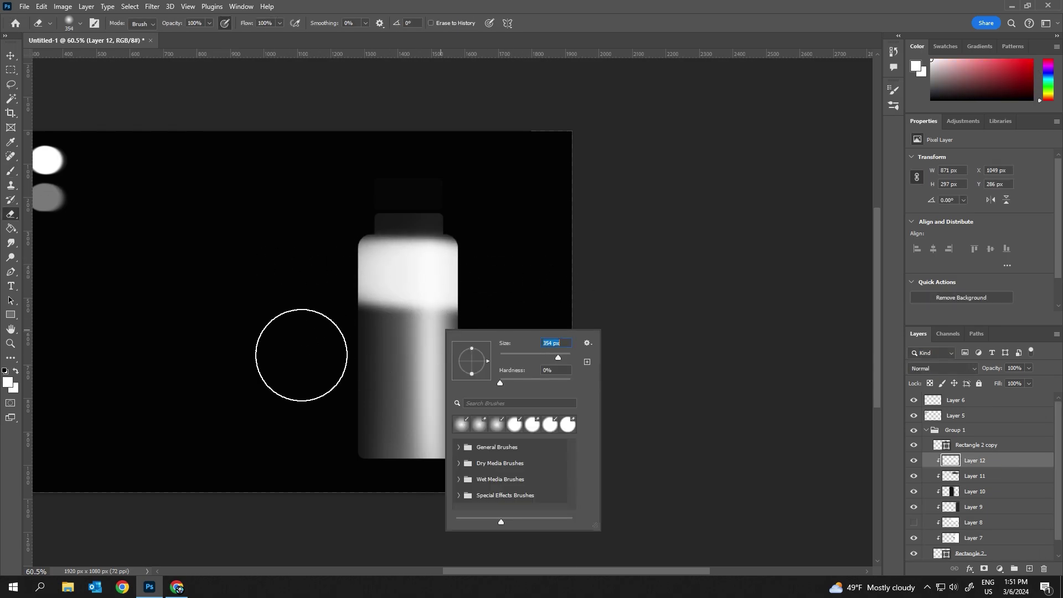
{"action": "key", "text": "Escape"}
{"action": "left_click_drag", "start_coordinate": [302, 356], "coordinate": [529, 336]}
{"action": "scroll", "coordinate": [401, 333], "scroll_direction": "down", "scroll_amount": 3}
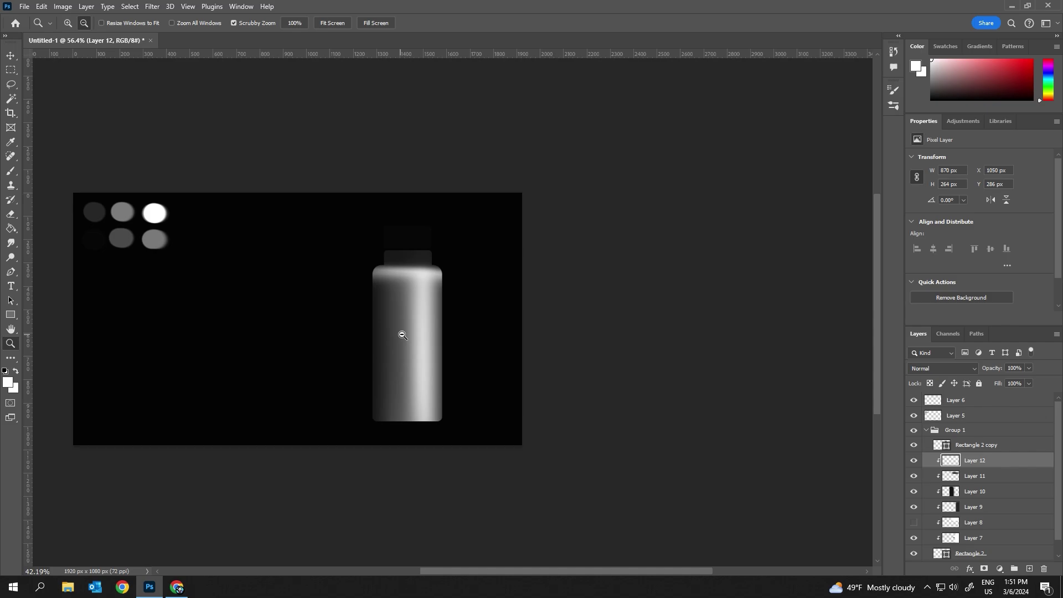
{"action": "left_click", "coordinate": [913, 460]}
Step: Select Layer 11 and set the eraser size to 180
{"action": "left_click", "coordinate": [974, 475]}
{"action": "right_click", "coordinate": [426, 290]}
{"action": "type", "text": "180"}
{"action": "key", "text": "Return"}
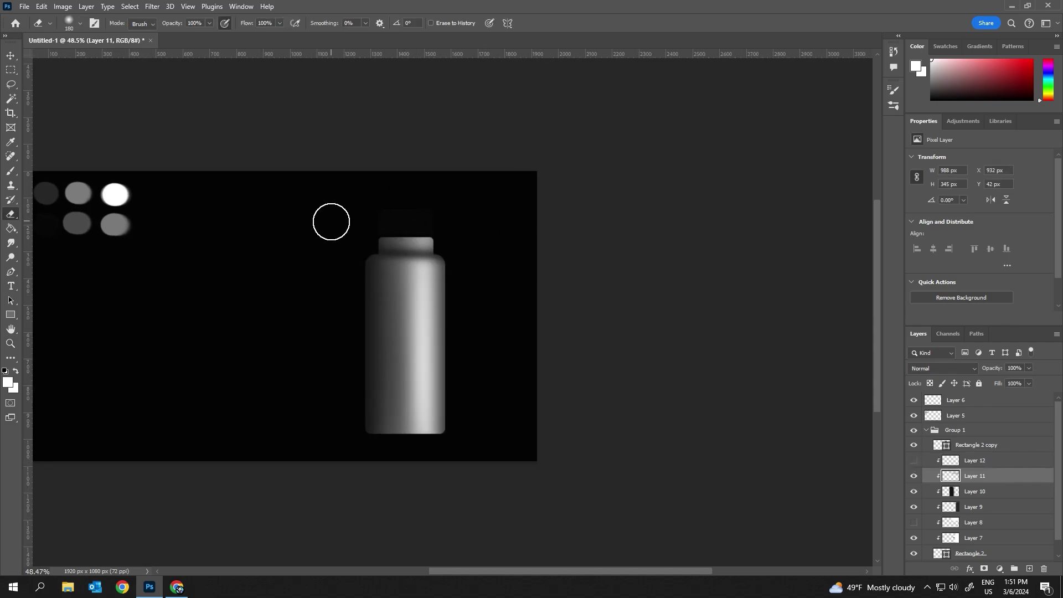
{"action": "scroll", "coordinate": [358, 327], "scroll_direction": "down", "scroll_amount": 2}
{"action": "scroll", "coordinate": [358, 327], "scroll_direction": "up", "scroll_amount": 4}
{"action": "scroll", "coordinate": [975, 498], "scroll_direction": "down", "scroll_amount": 1}
Step: Rasterize the Rectangle 2 bottle layer and hide the shading layers to see it flat
{"action": "left_click", "coordinate": [970, 538]}
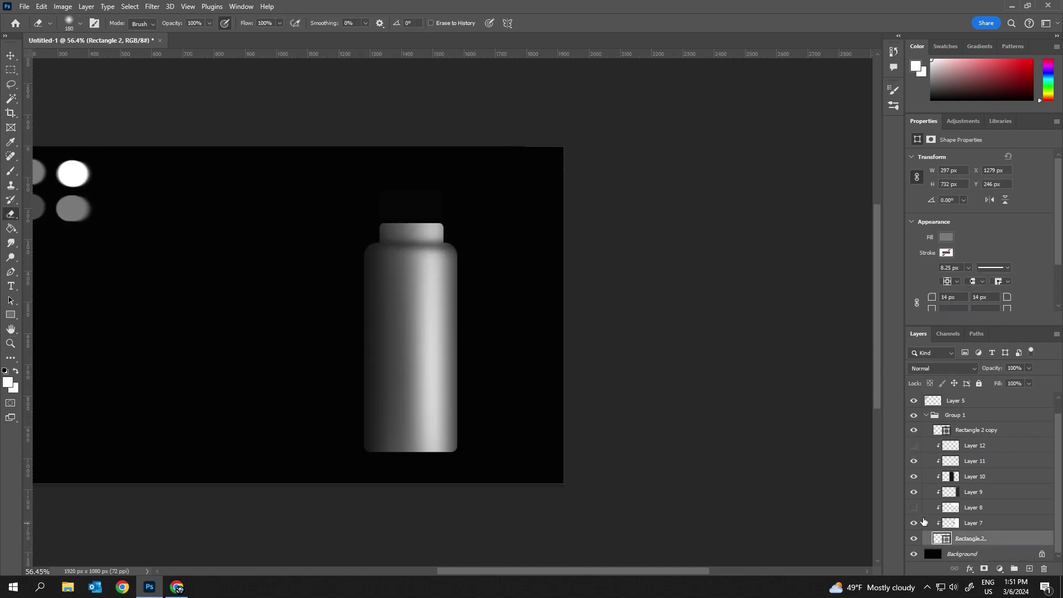
{"action": "right_click", "coordinate": [970, 538]}
{"action": "left_click", "coordinate": [978, 215]}
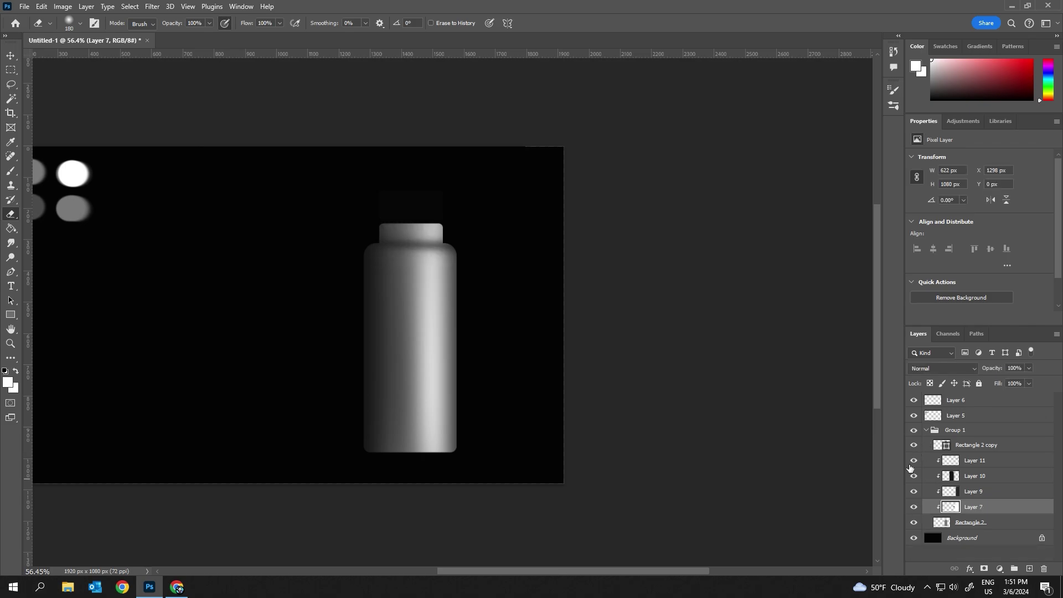
{"action": "left_click_drag", "start_coordinate": [914, 460], "coordinate": [914, 507]}
Step: Resize the brush, show Layers 10, 9 and 7 again, and select Layer 10
{"action": "key", "text": "b"}
{"action": "scroll", "coordinate": [443, 242], "scroll_direction": "up", "scroll_amount": 5}
{"action": "right_click", "coordinate": [480, 238]}
{"action": "key", "text": "Return"}
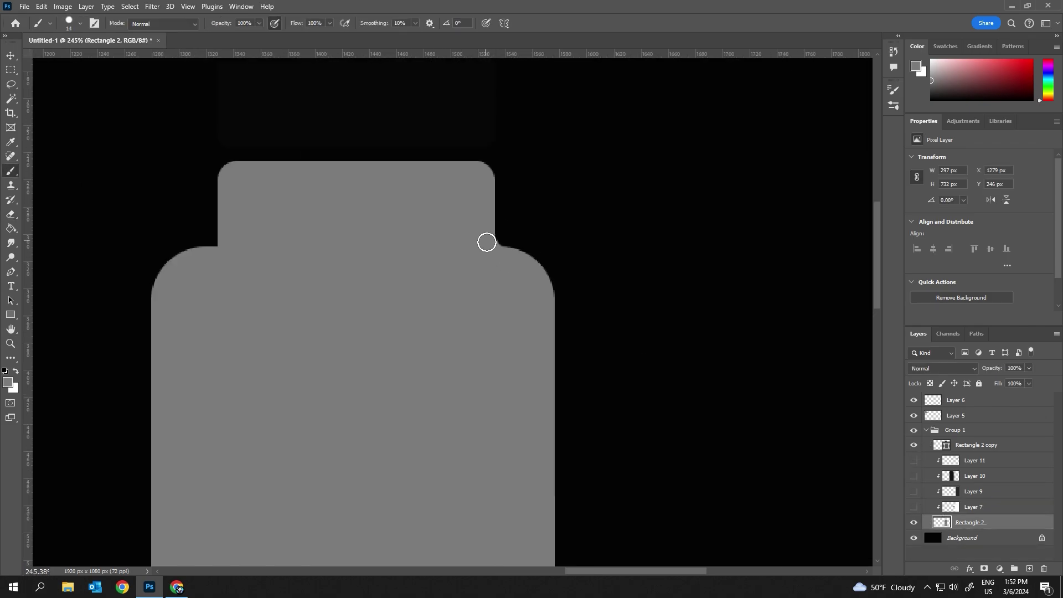
{"action": "scroll", "coordinate": [356, 328], "scroll_direction": "down", "scroll_amount": 4}
{"action": "left_click_drag", "start_coordinate": [913, 475], "coordinate": [913, 506]}
{"action": "left_click", "coordinate": [975, 476]}
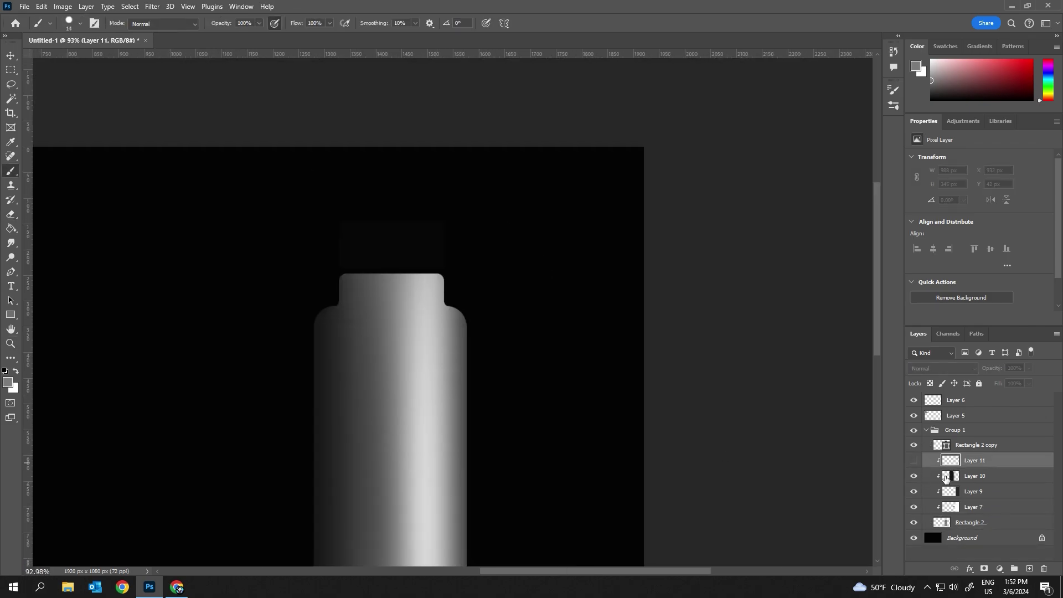
{"action": "scroll", "coordinate": [557, 273], "scroll_direction": "down", "scroll_amount": 1}
Step: Add a new Layer 12 and set up a larger soft brush for it
{"action": "key", "text": "ctrl+shift+n"}
{"action": "key", "text": "Return"}
{"action": "left_click", "coordinate": [590, 348], "text": "alt"}
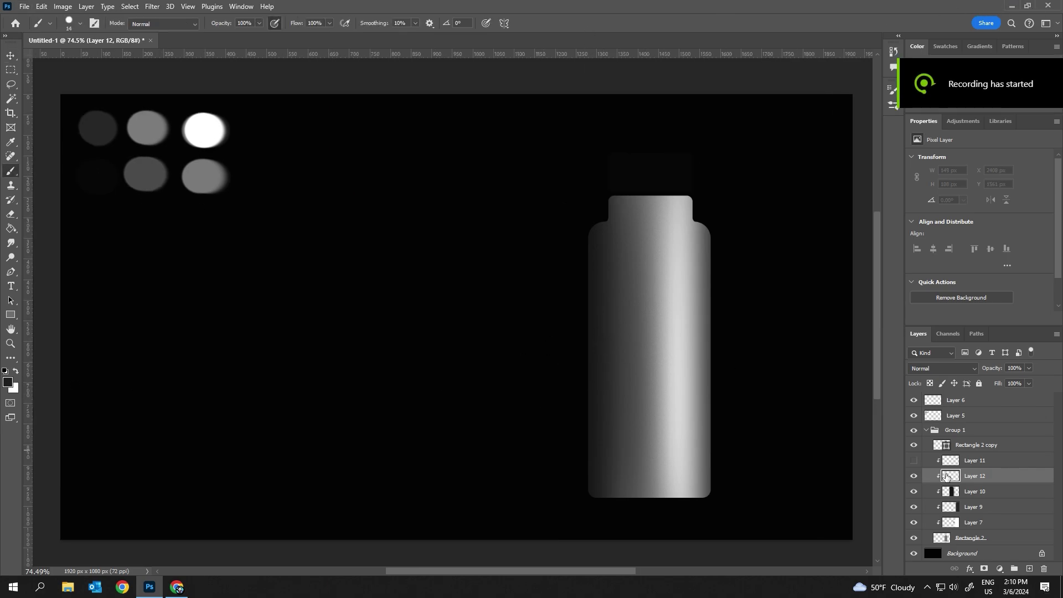
{"action": "right_click", "coordinate": [517, 317]}
{"action": "key", "text": "Return"}
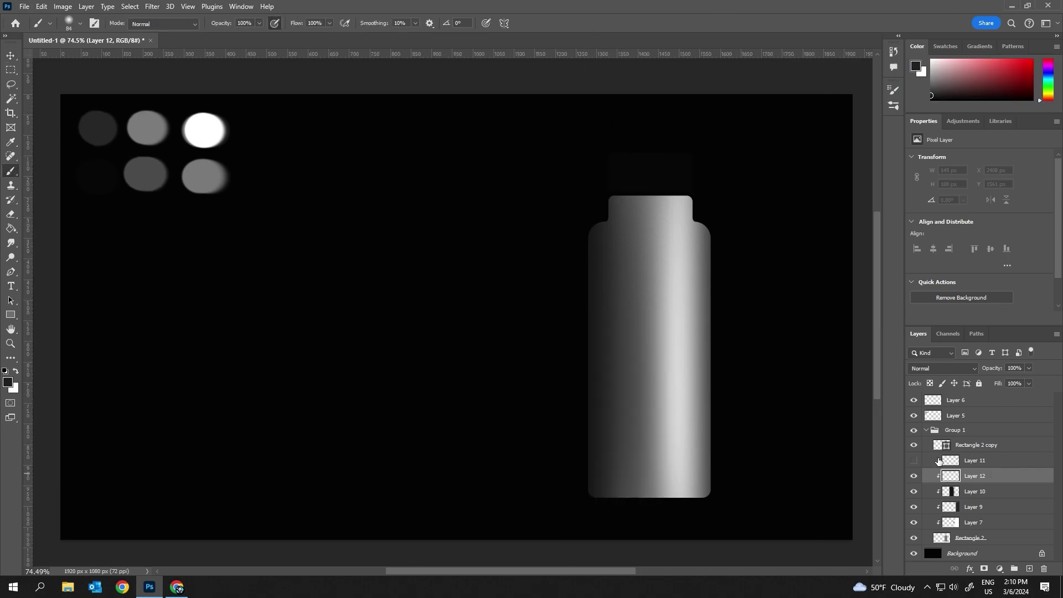
{"action": "scroll", "coordinate": [595, 268], "scroll_direction": "right", "scroll_amount": 5}
{"action": "right_click", "coordinate": [368, 337]}
{"action": "key", "text": "Escape"}
{"action": "scroll", "coordinate": [369, 337], "scroll_direction": "left", "scroll_amount": 5}
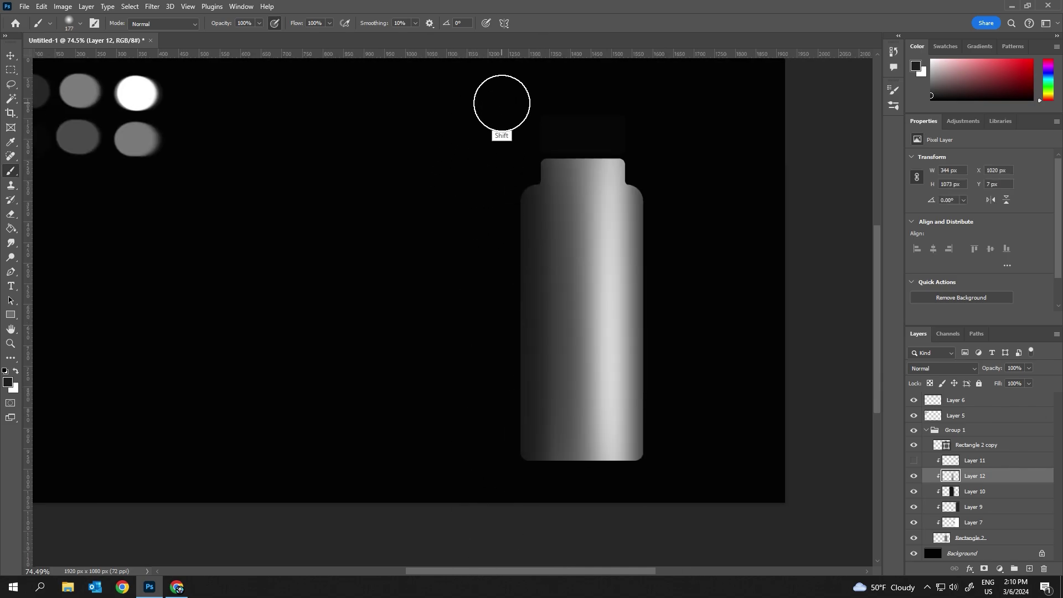
Step: On a new layer, paint a white highlight along the bottle's left side
{"action": "left_click", "coordinate": [8, 382]}
{"action": "left_click", "coordinate": [577, 382]}
{"action": "left_click", "coordinate": [819, 375]}
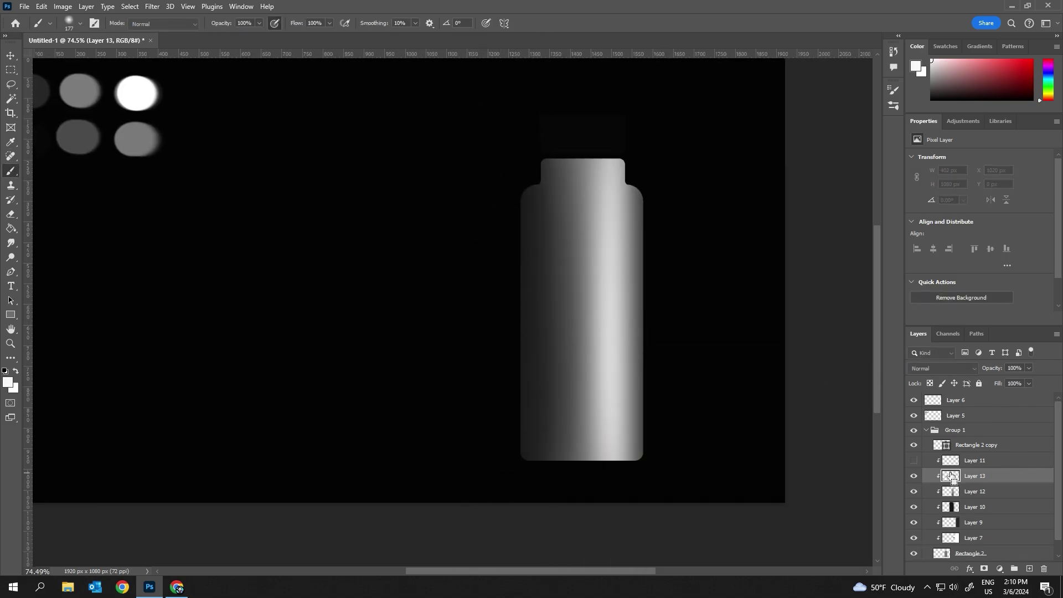
{"action": "key", "text": "ctrl+shift+alt+n"}
{"action": "left_click_drag", "start_coordinate": [390, 308], "coordinate": [770, 308]}
{"action": "left_click_drag", "start_coordinate": [510, 560], "coordinate": [499, 347]}
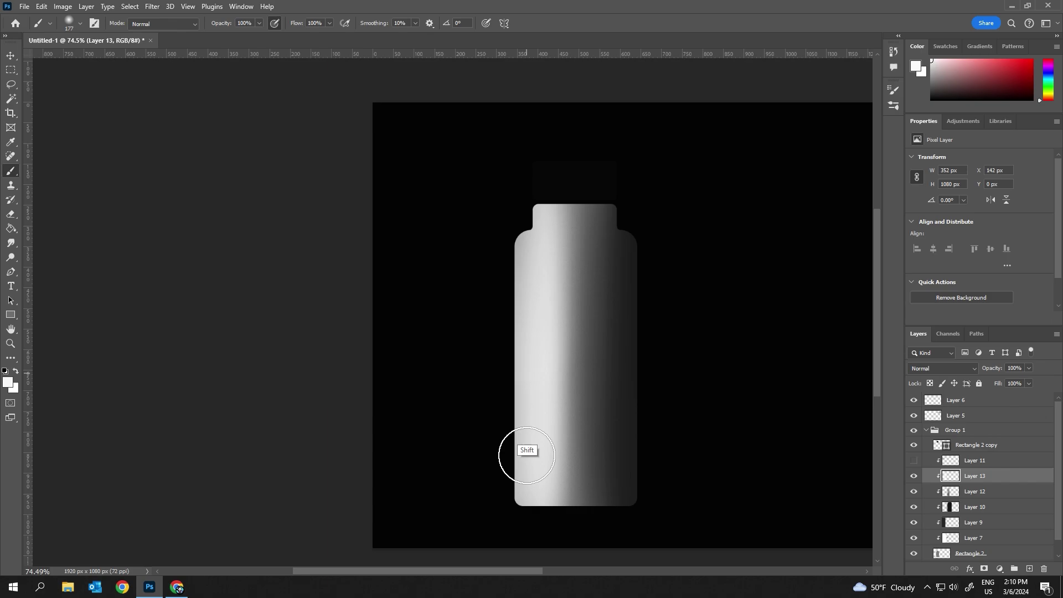
{"action": "right_click", "coordinate": [504, 277]}
{"action": "key", "text": "Escape"}
{"action": "scroll", "coordinate": [475, 256], "scroll_direction": "down", "scroll_amount": 1, "text": "alt"}
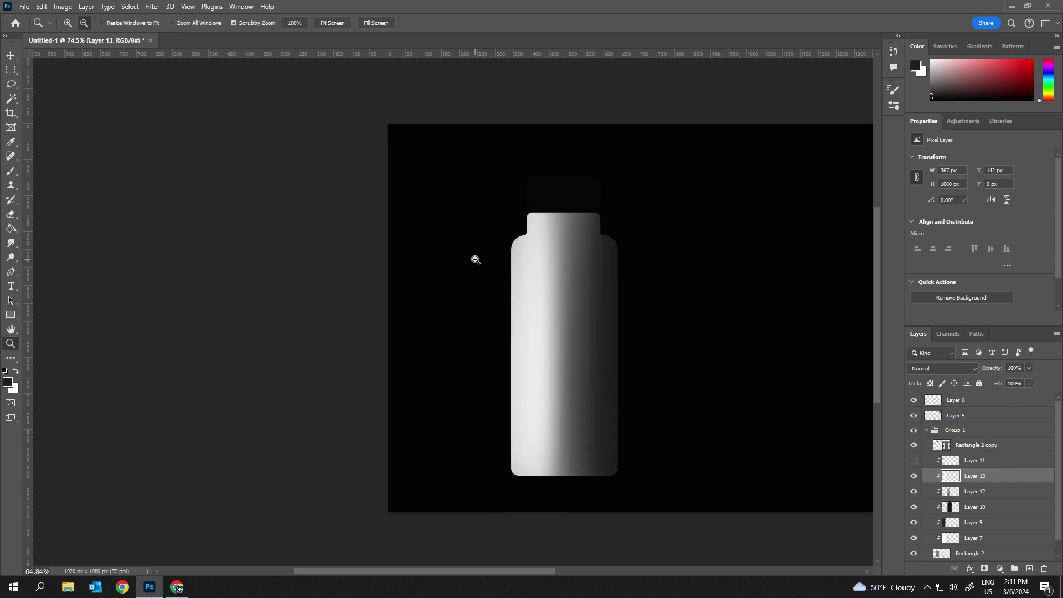
Step: On another new layer, darken the bottle's left edge with a larger black brush
{"action": "key", "text": "ctrl+shift+alt+n"}
{"action": "key", "text": "d"}
{"action": "key", "text": "bracketright"}
{"action": "key", "text": "bracketright"}
{"action": "key", "text": "bracketright"}
{"action": "left_click_drag", "start_coordinate": [456, 178], "coordinate": [465, 184]}
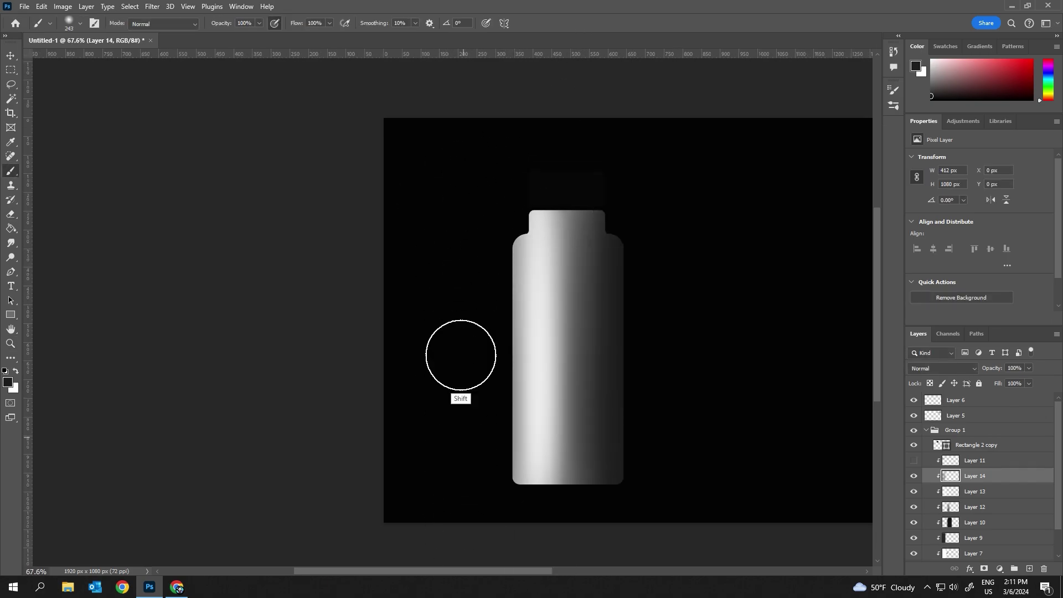
{"action": "right_click", "coordinate": [501, 295]}
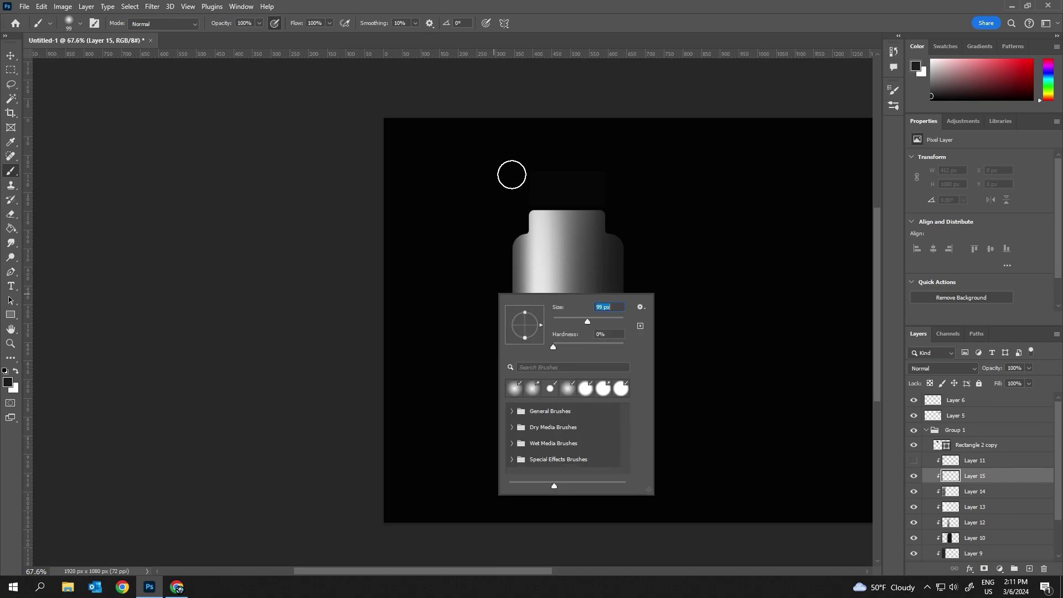
{"action": "key", "text": "Escape"}
Step: Erase shading from the bottle's top-left edge and shoulder with a 146 px eraser
{"action": "key", "text": "e"}
{"action": "left_click_drag", "start_coordinate": [512, 221], "coordinate": [529, 276]}
{"action": "right_click", "coordinate": [556, 346]}
{"action": "key", "text": "Escape"}
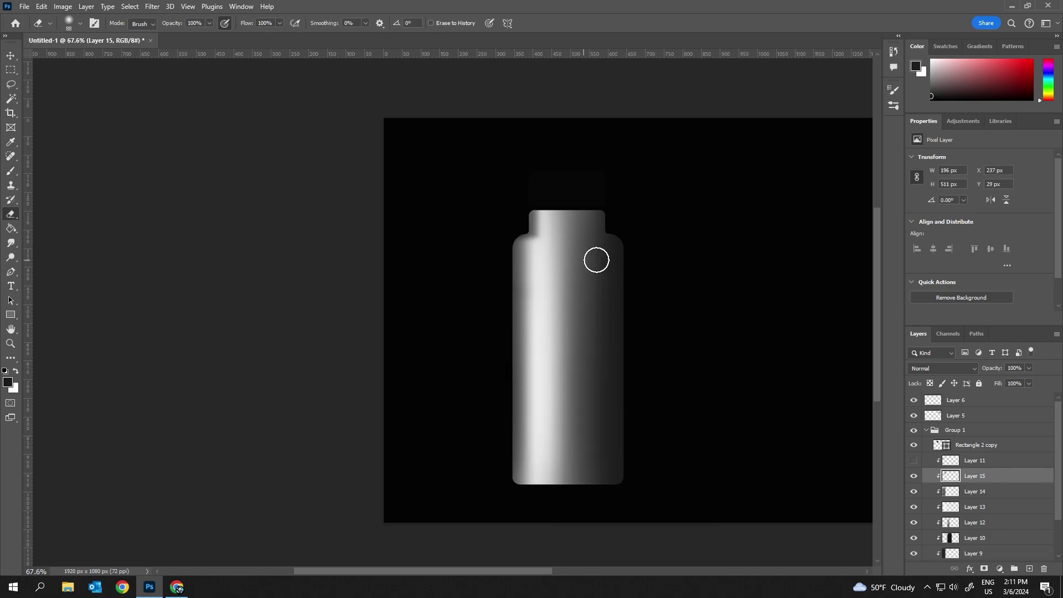
{"action": "scroll", "coordinate": [455, 345], "scroll_direction": "right", "scroll_amount": 5}
{"action": "left_click_drag", "start_coordinate": [221, 316], "coordinate": [378, 316]}
{"action": "right_click", "coordinate": [339, 360]}
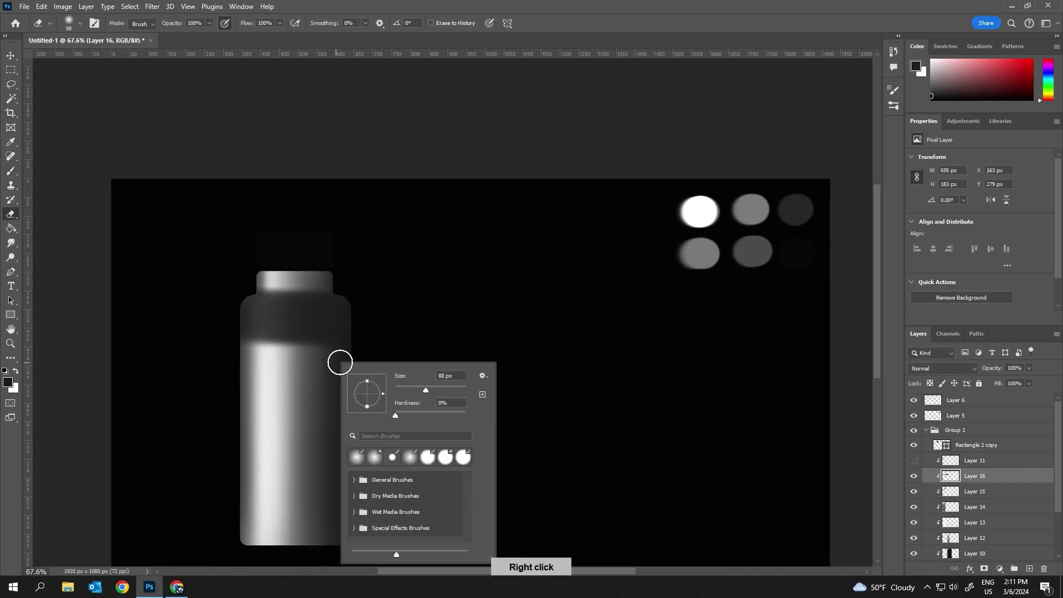
{"action": "key", "text": "Escape"}
{"action": "right_click", "coordinate": [358, 343]}
{"action": "key", "text": "Escape"}
{"action": "mouse_move", "coordinate": [421, 360]}
{"action": "left_mouse_down"}
{"action": "mouse_move", "coordinate": [437, 360]}
{"action": "mouse_move", "coordinate": [190, 320]}
{"action": "mouse_move", "coordinate": [382, 327]}
{"action": "left_mouse_up"}
Step: Add a white band on a new layer and erase its lower part
{"action": "key", "text": "ctrl+shift+alt+n"}
{"action": "key", "text": "b"}
{"action": "key", "text": "x"}
{"action": "right_click", "coordinate": [365, 346]}
{"action": "key", "text": "Escape"}
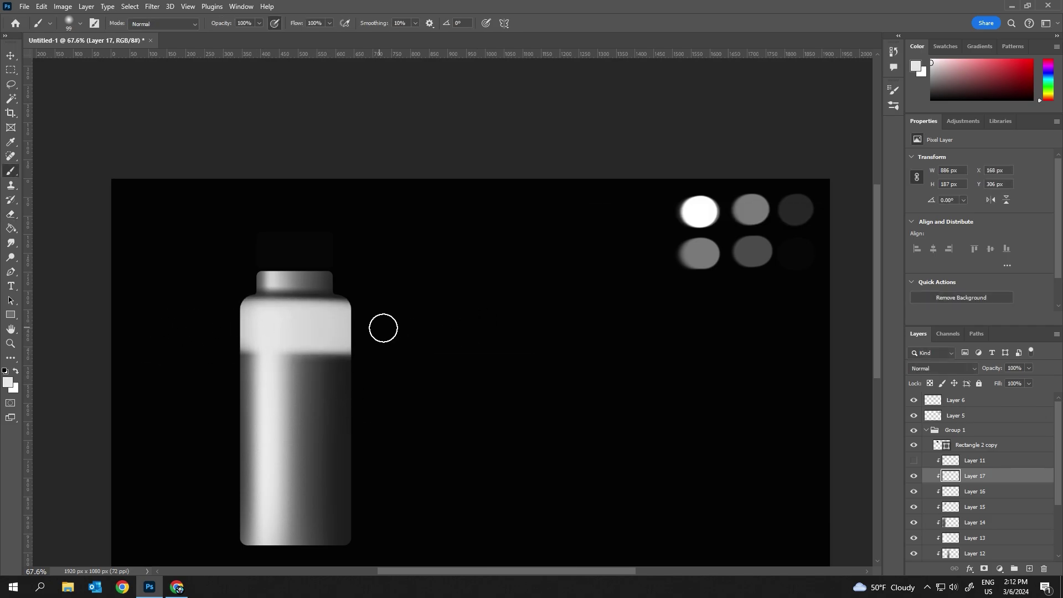
{"action": "key", "text": "e"}
{"action": "right_click", "coordinate": [338, 365]}
{"action": "key", "text": "Escape"}
{"action": "mouse_move", "coordinate": [343, 366]}
{"action": "left_mouse_down"}
{"action": "mouse_move", "coordinate": [394, 371]}
{"action": "mouse_move", "coordinate": [303, 346]}
{"action": "left_mouse_up"}
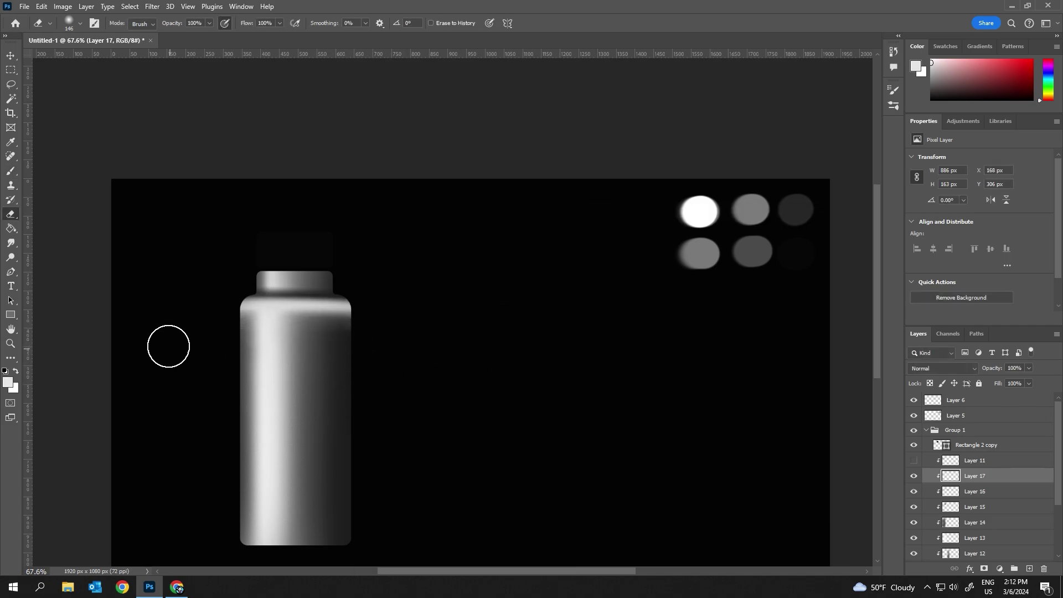
Step: Zoom out and flip the canvas back horizontally, returning to the Brush
{"action": "mouse_move", "coordinate": [272, 380]}
{"action": "left_mouse_down"}
{"action": "mouse_move", "coordinate": [232, 372]}
{"action": "mouse_move", "coordinate": [264, 291]}
{"action": "left_mouse_up"}
{"action": "key", "text": "ctrl+shift+h"}
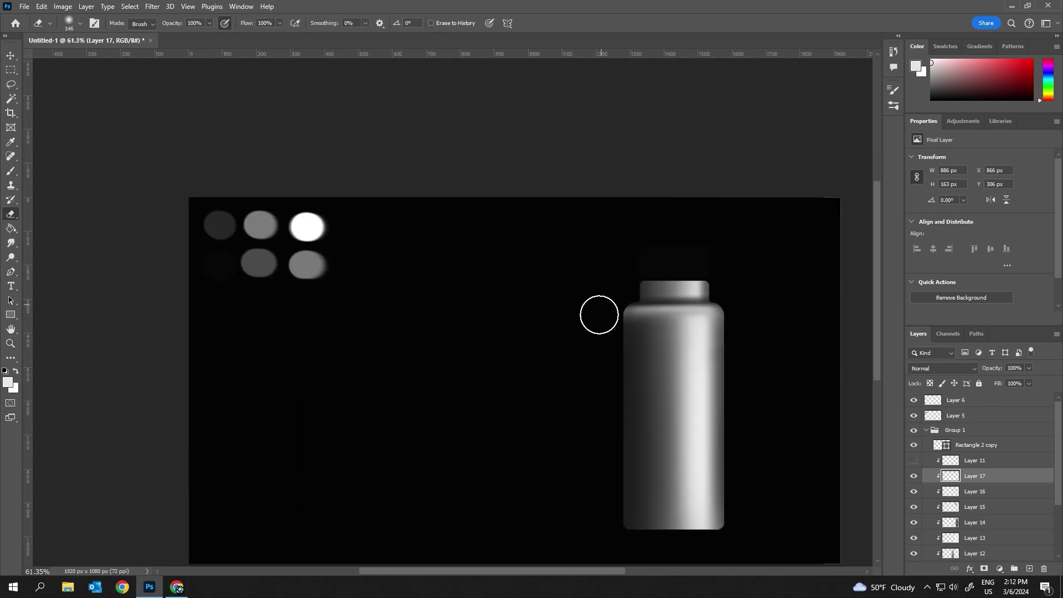
{"action": "key", "text": "b"}
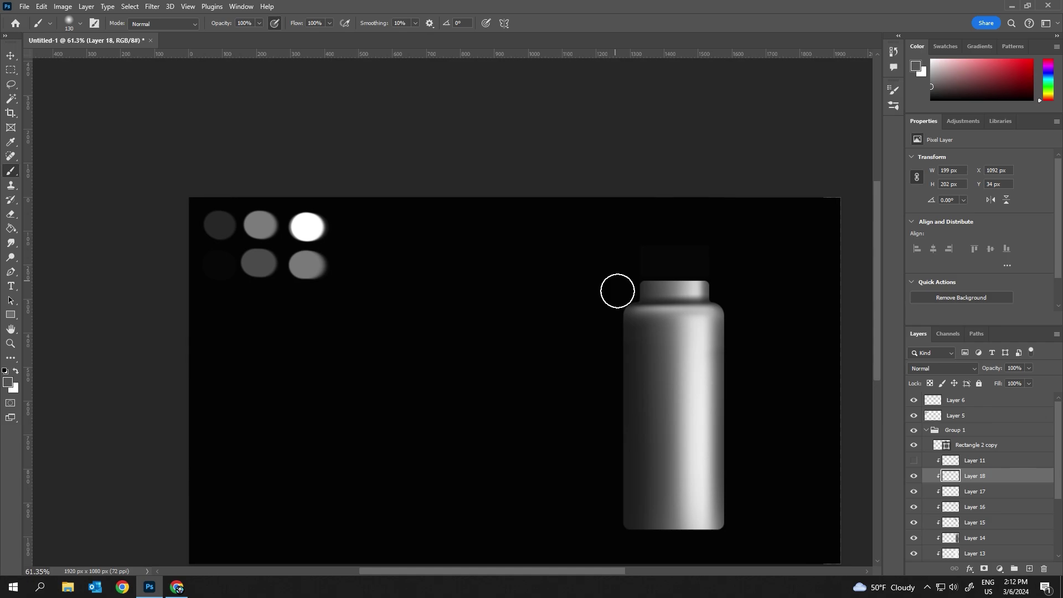
{"action": "key", "text": "e"}
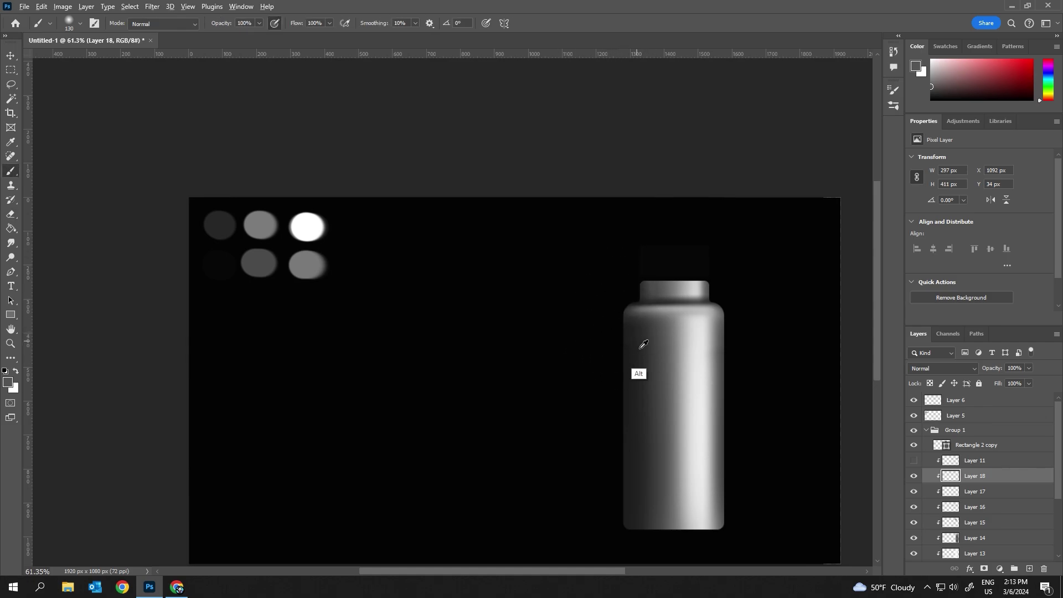
{"action": "right_click", "coordinate": [636, 360]}
{"action": "key", "text": "Escape"}
{"action": "key", "text": "z"}
{"action": "scroll", "coordinate": [576, 324], "scroll_direction": "down", "scroll_amount": 1}
{"action": "scroll", "coordinate": [576, 324], "scroll_direction": "down", "scroll_amount": 1}
{"action": "key", "text": "b"}
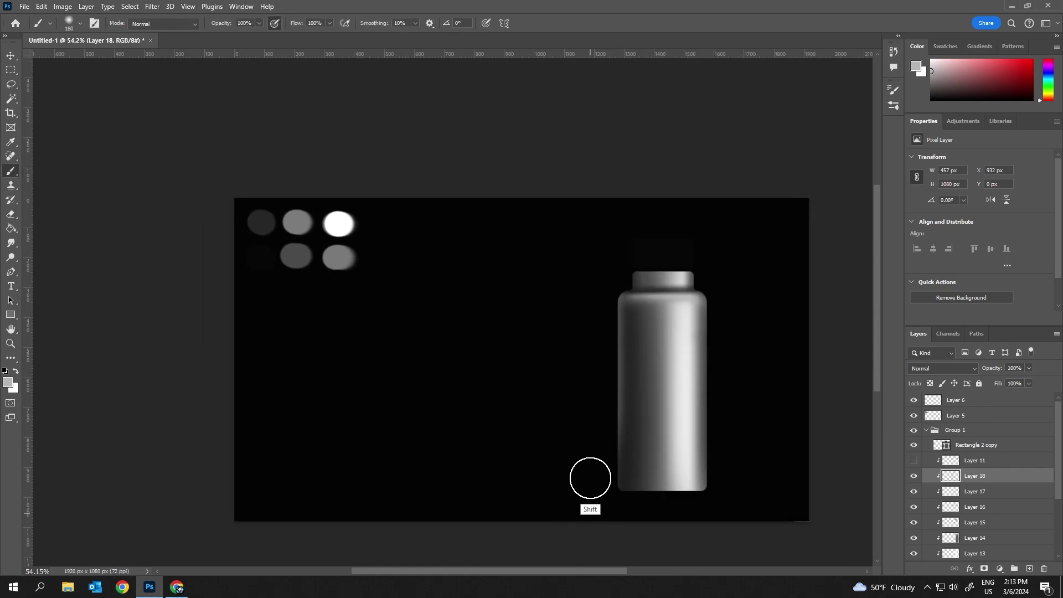
{"action": "scroll", "coordinate": [635, 343], "scroll_direction": "right", "scroll_amount": 5}
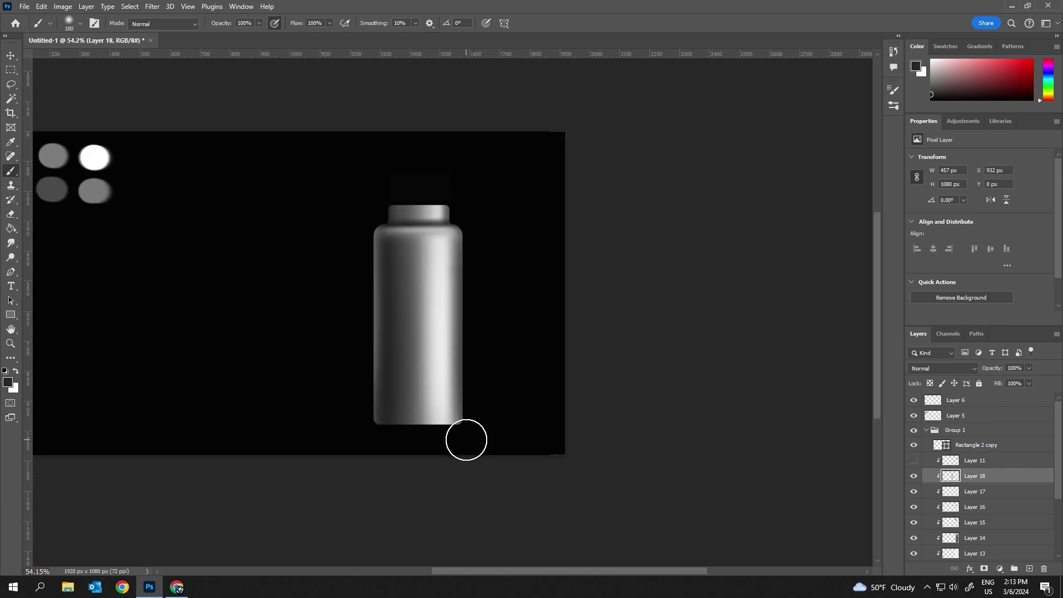
{"action": "scroll", "coordinate": [466, 439], "scroll_direction": "up", "scroll_amount": 2}
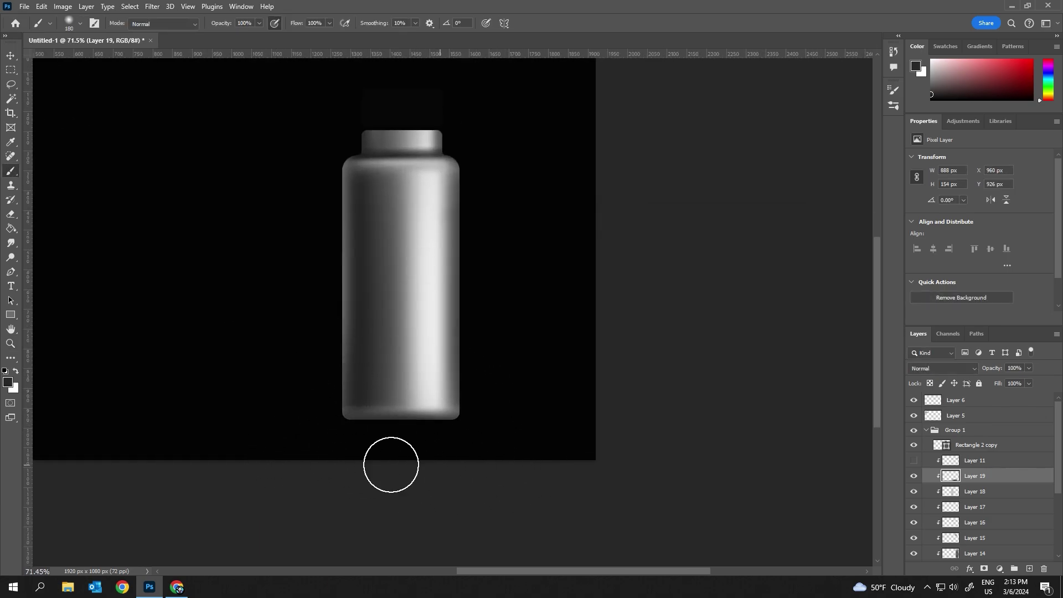
Step: Darken the bottle's bottom edge and sample a grey from the bottle
{"action": "left_click_drag", "start_coordinate": [391, 464], "coordinate": [415, 463]}
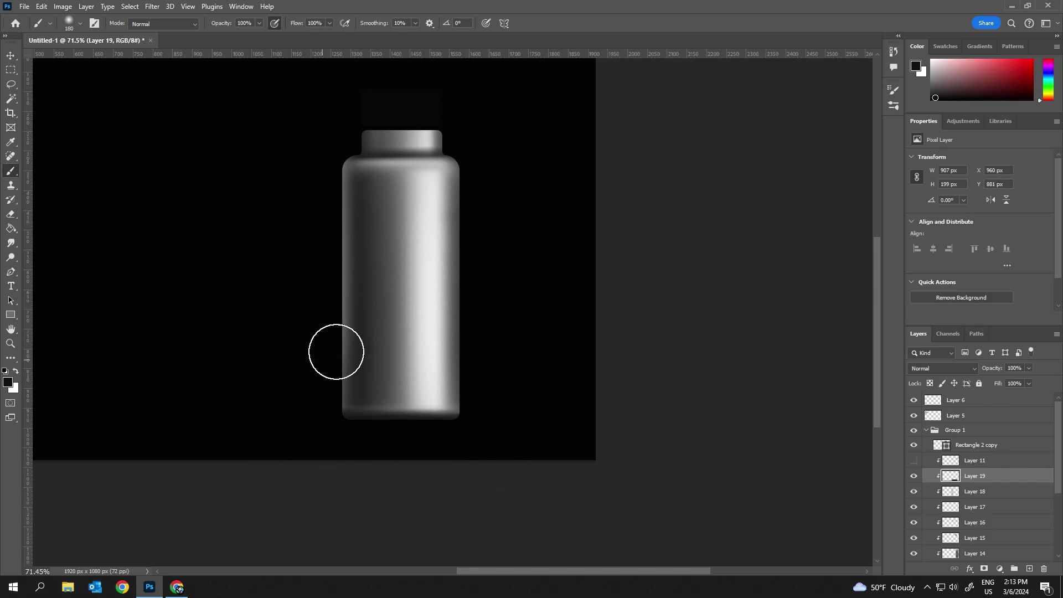
{"action": "left_click", "coordinate": [421, 321], "text": "alt"}
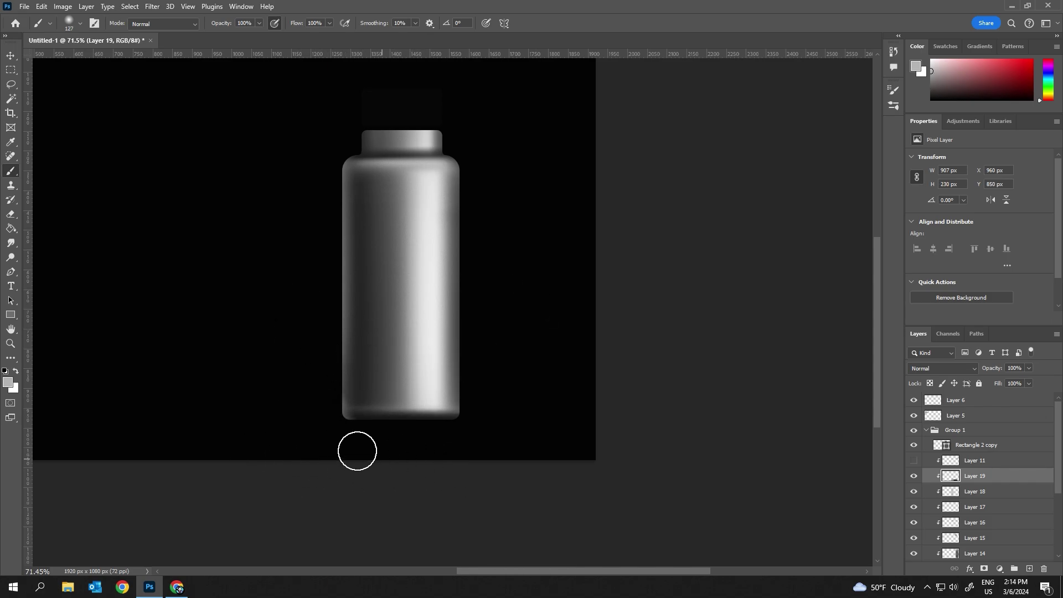
{"action": "scroll", "coordinate": [311, 399], "scroll_direction": "up", "scroll_amount": 2}
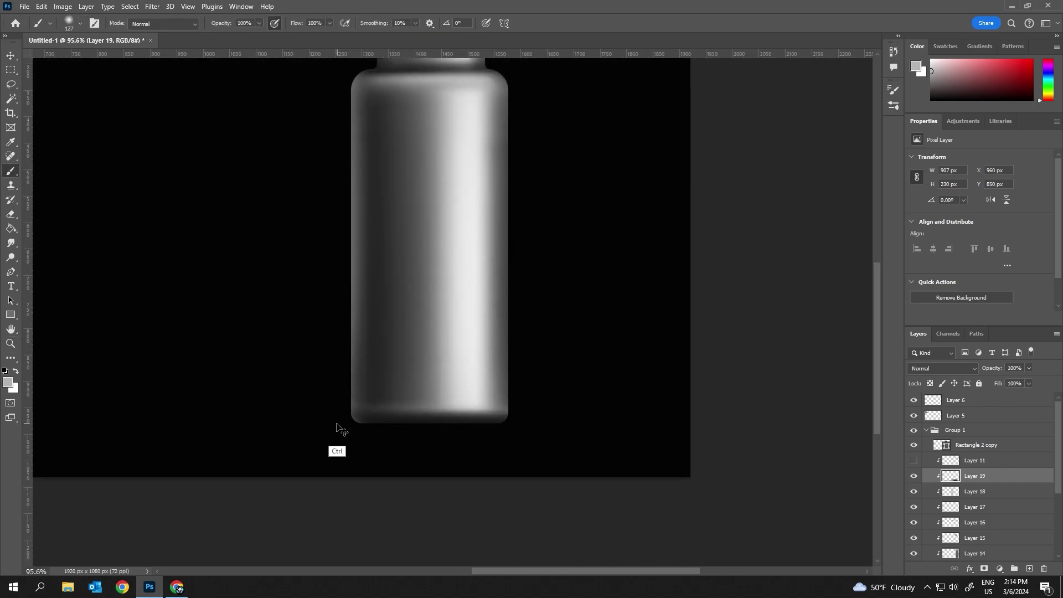
{"action": "scroll", "coordinate": [339, 422], "scroll_direction": "down", "scroll_amount": 2}
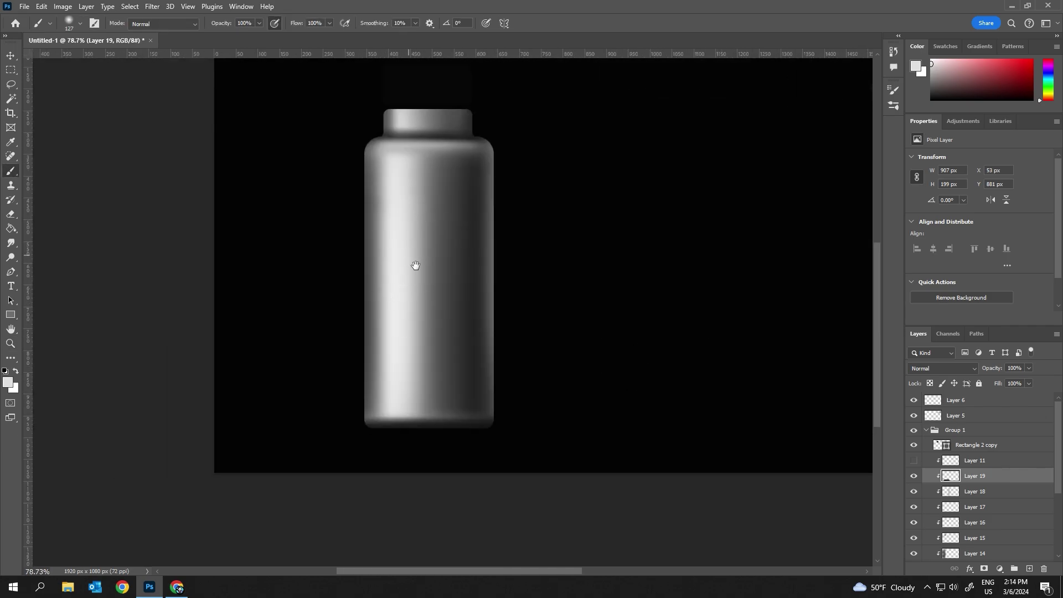
{"action": "left_click_drag", "start_coordinate": [415, 265], "coordinate": [521, 333]}
Step: Add a new empty shading layer and set the brush size to 72
{"action": "right_click", "coordinate": [621, 321]}
{"action": "key", "text": "Escape"}
{"action": "key", "text": "ctrl+shift+alt+n"}
{"action": "key", "text": "e"}
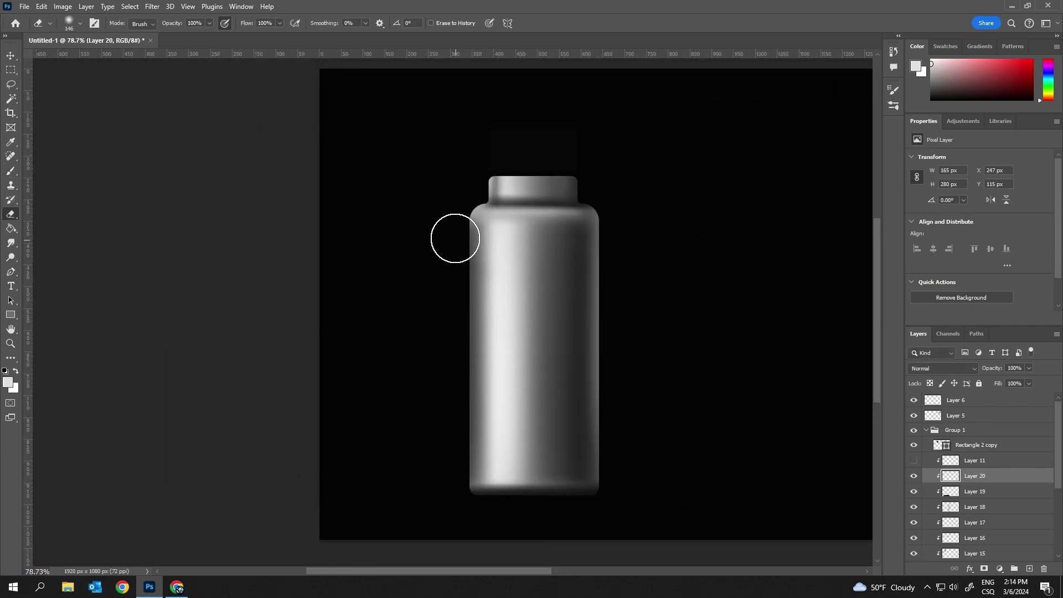
{"action": "right_click", "coordinate": [454, 238]}
{"action": "key", "text": "b"}
{"action": "left_click", "coordinate": [452, 187], "text": "shift"}
Step: Try a black soft stroke along the left edge, then undo it and remove it
{"action": "right_click", "coordinate": [427, 325]}
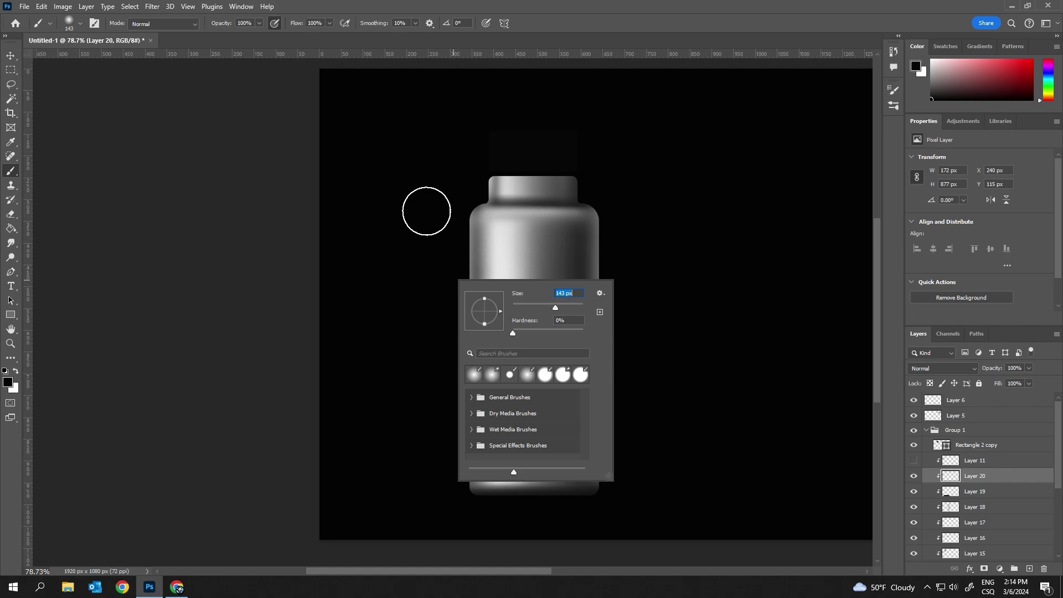
{"action": "key", "text": "d"}
{"action": "mouse_move", "coordinate": [433, 171]}
{"action": "left_mouse_down"}
{"action": "mouse_move", "coordinate": [430, 465]}
{"action": "mouse_move", "coordinate": [427, 262]}
{"action": "left_mouse_up"}
{"action": "key", "text": "ctrl+z"}
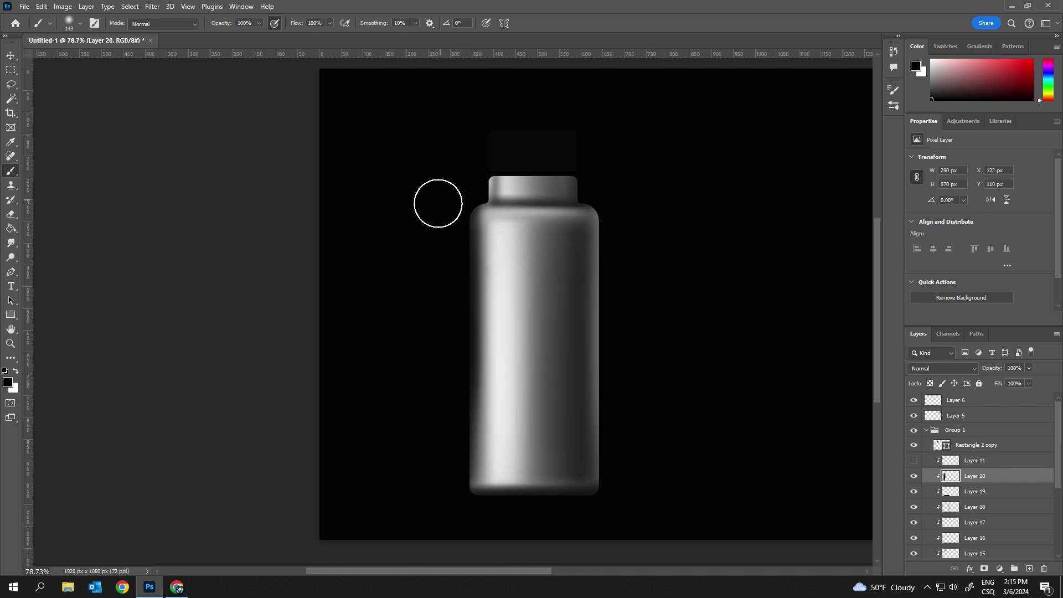
{"action": "key", "text": "ctrl+minus"}
{"action": "key", "text": "Delete"}
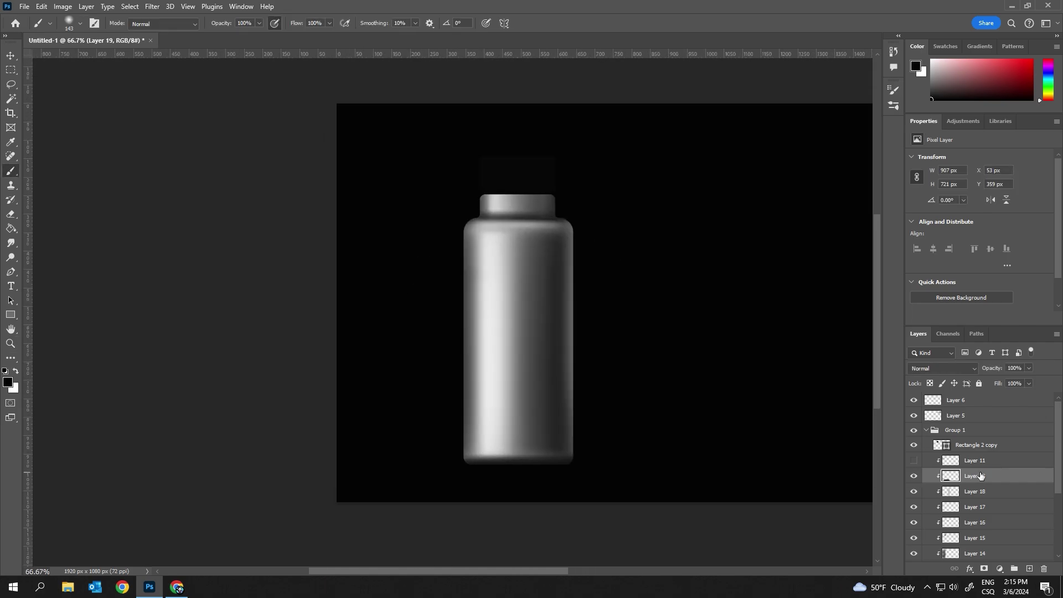
Step: Paint darker black shading down the left edge, continuing on a new layer above Layer 20
{"action": "scroll", "coordinate": [599, 287], "scroll_direction": "right", "scroll_amount": 5}
{"action": "right_click", "coordinate": [579, 322]}
{"action": "left_click_drag", "start_coordinate": [614, 227], "coordinate": [588, 465]}
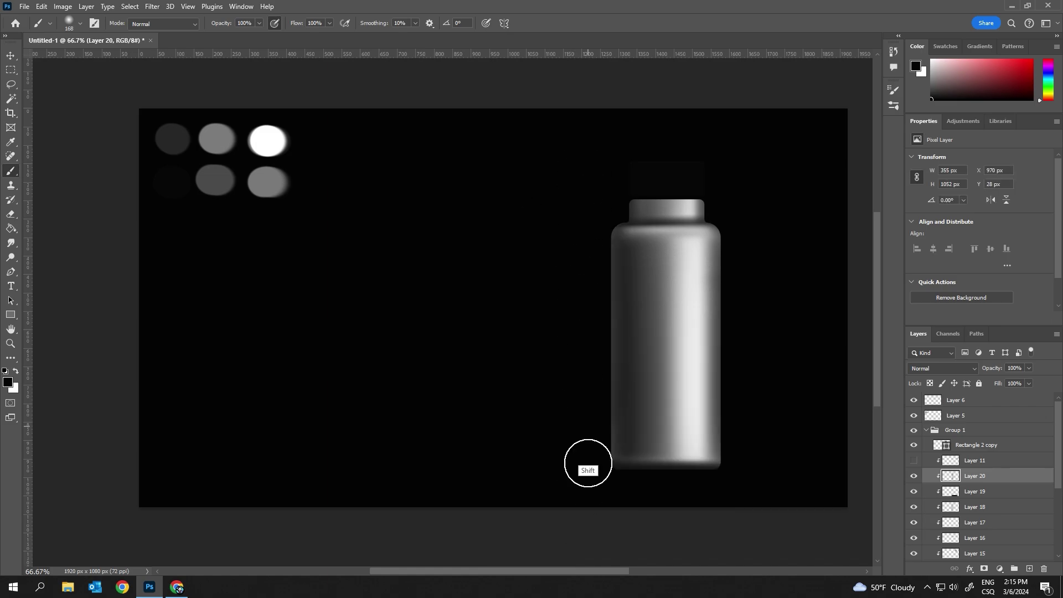
{"action": "left_click", "coordinate": [609, 481], "text": "shift"}
{"action": "key", "text": "e"}
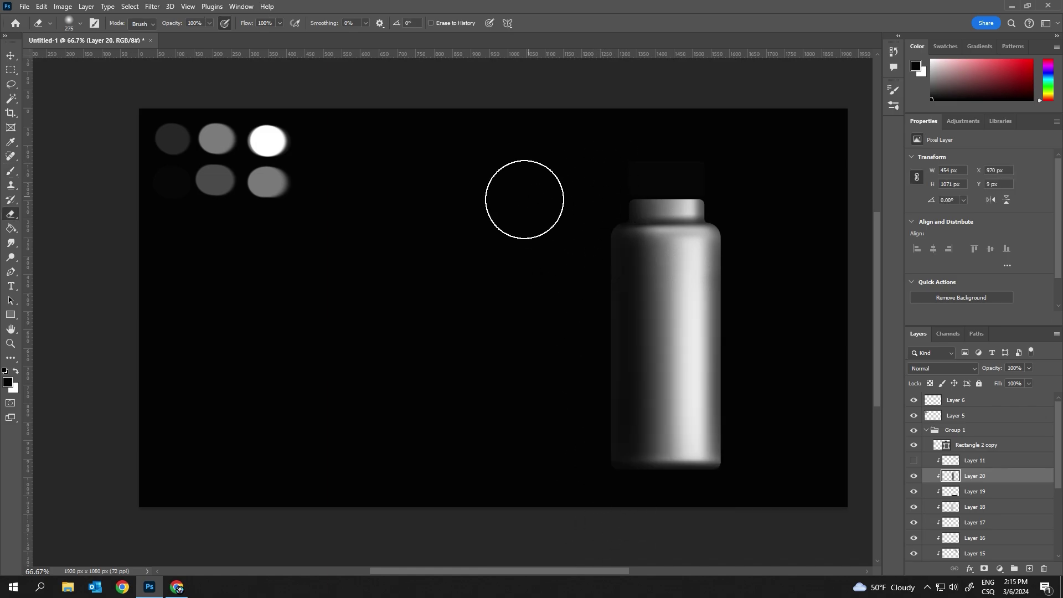
{"action": "key", "text": "ctrl+shift+alt+n"}
{"action": "key", "text": "b"}
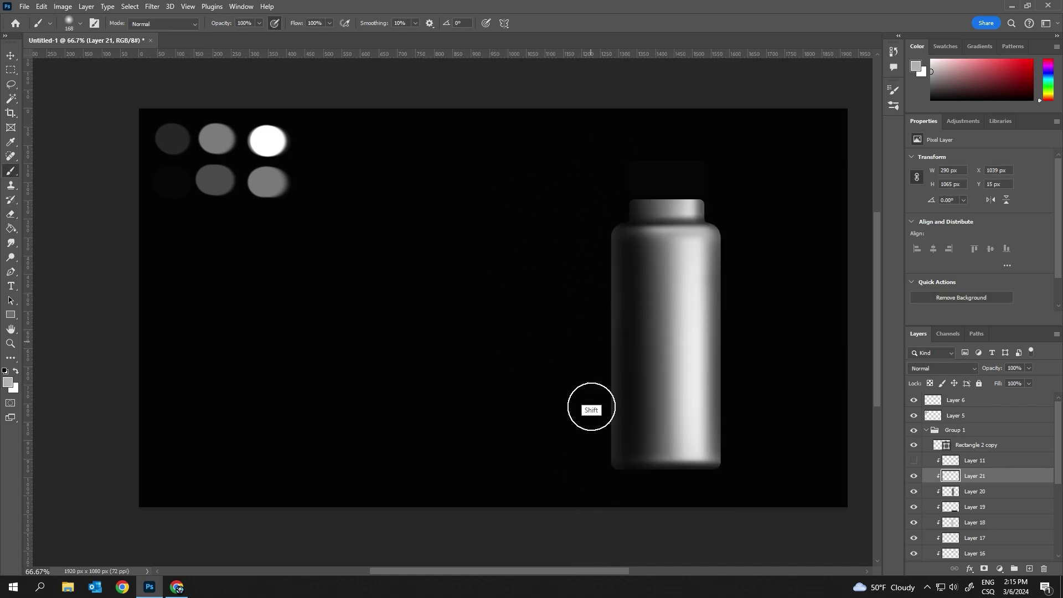
{"action": "left_click", "coordinate": [592, 410], "text": "shift"}
{"action": "left_click_drag", "start_coordinate": [572, 311], "coordinate": [581, 216]}
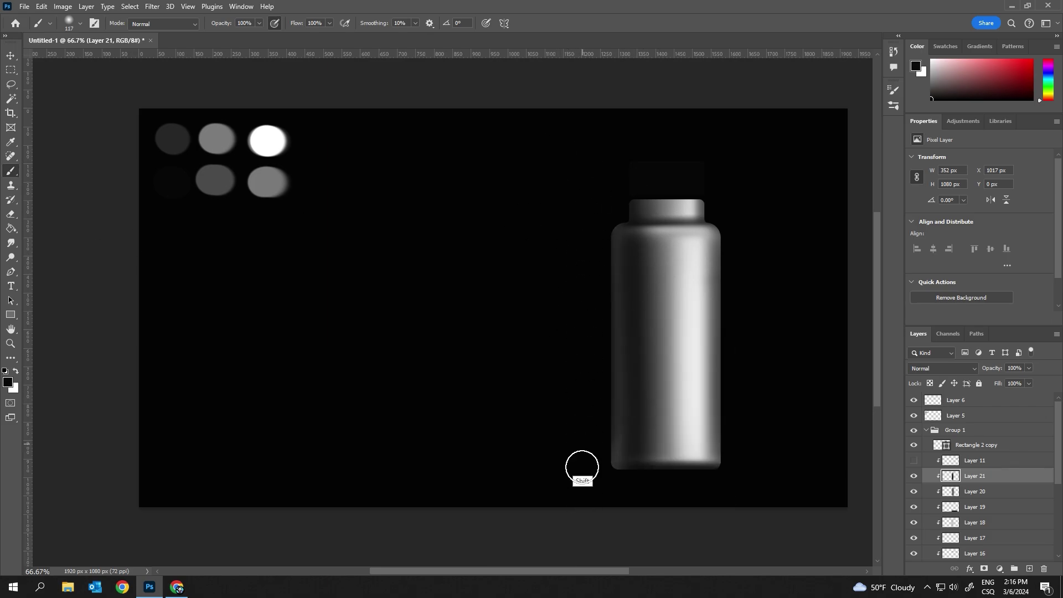
Step: On a new layer, paint the neck highlight in sampled light grey with a smaller brush
{"action": "key", "text": "ctrl+shift+alt+n"}
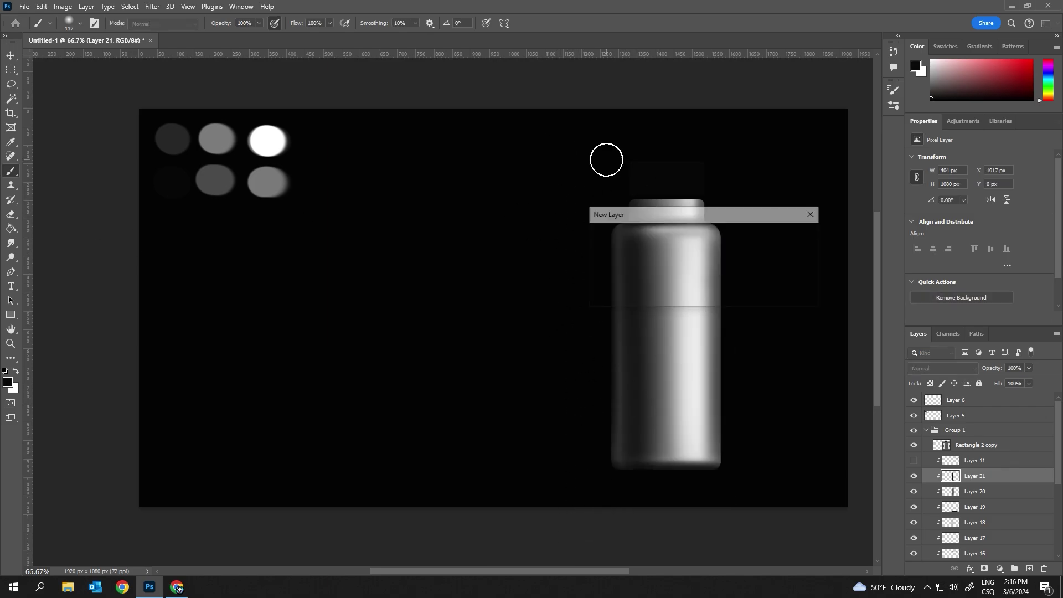
{"action": "scroll", "coordinate": [606, 159], "scroll_direction": "up", "scroll_amount": 5}
{"action": "right_click", "coordinate": [421, 318]}
{"action": "key", "text": "Return"}
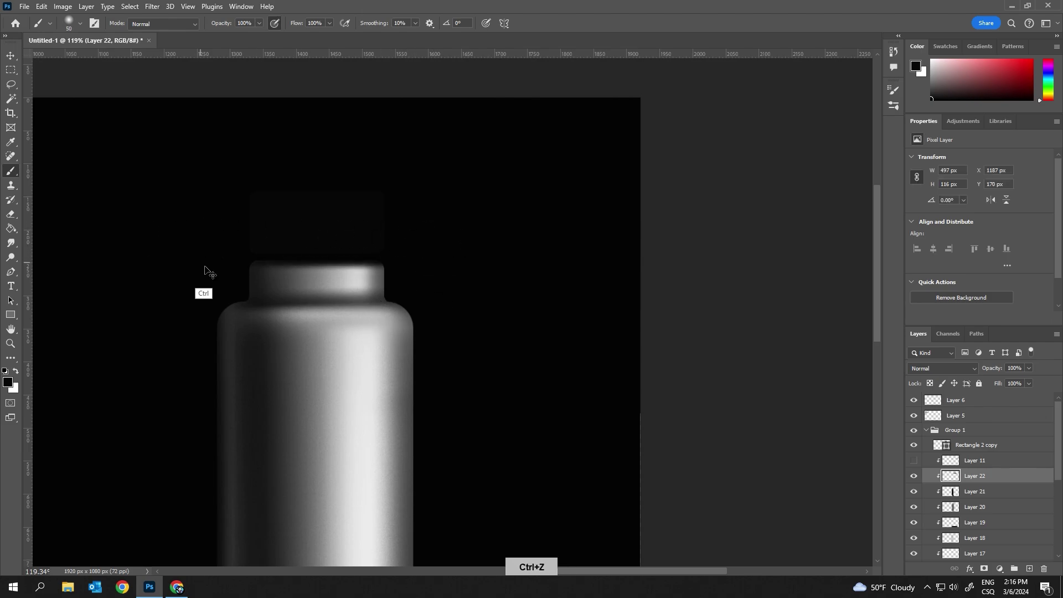
{"action": "left_click", "coordinate": [358, 372], "text": "alt"}
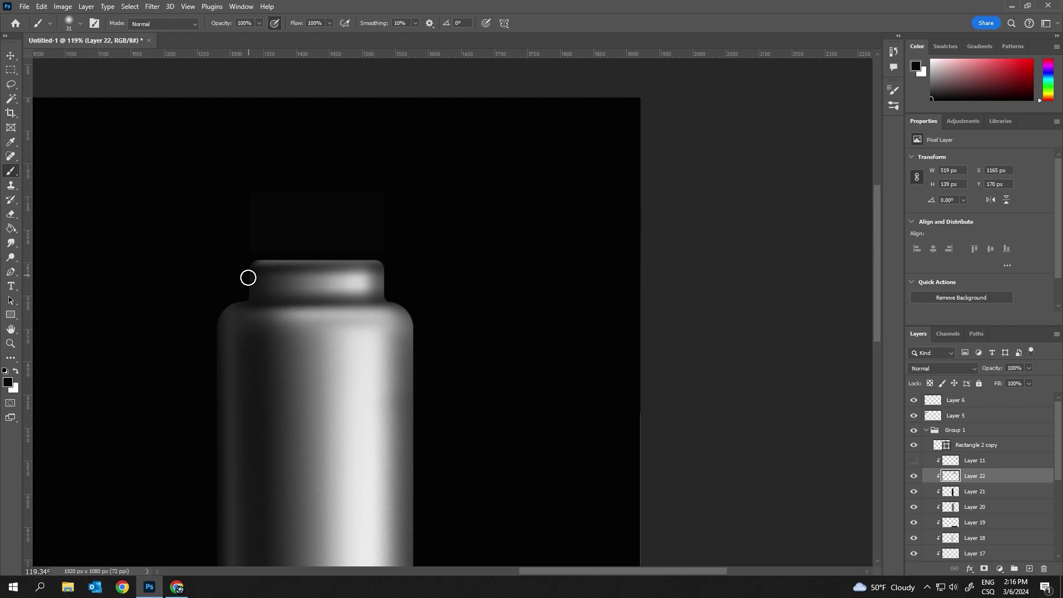
{"action": "right_click", "coordinate": [386, 256]}
{"action": "key", "text": "Return"}
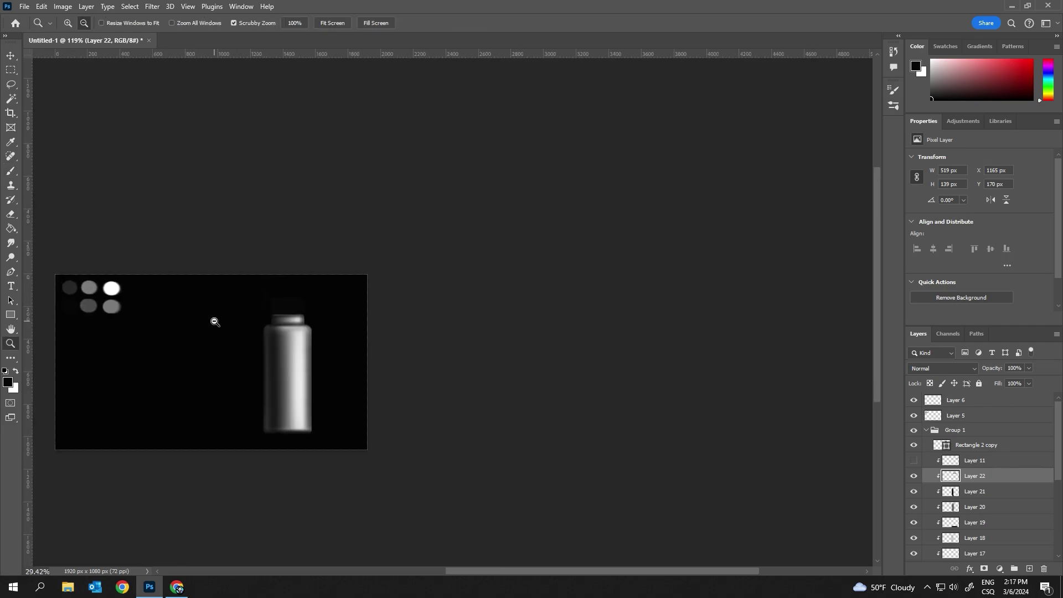
{"action": "scroll", "coordinate": [253, 266], "scroll_direction": "up", "scroll_amount": 1, "text": "alt"}
{"action": "scroll", "coordinate": [241, 272], "scroll_direction": "down", "scroll_amount": 4, "text": "alt"}
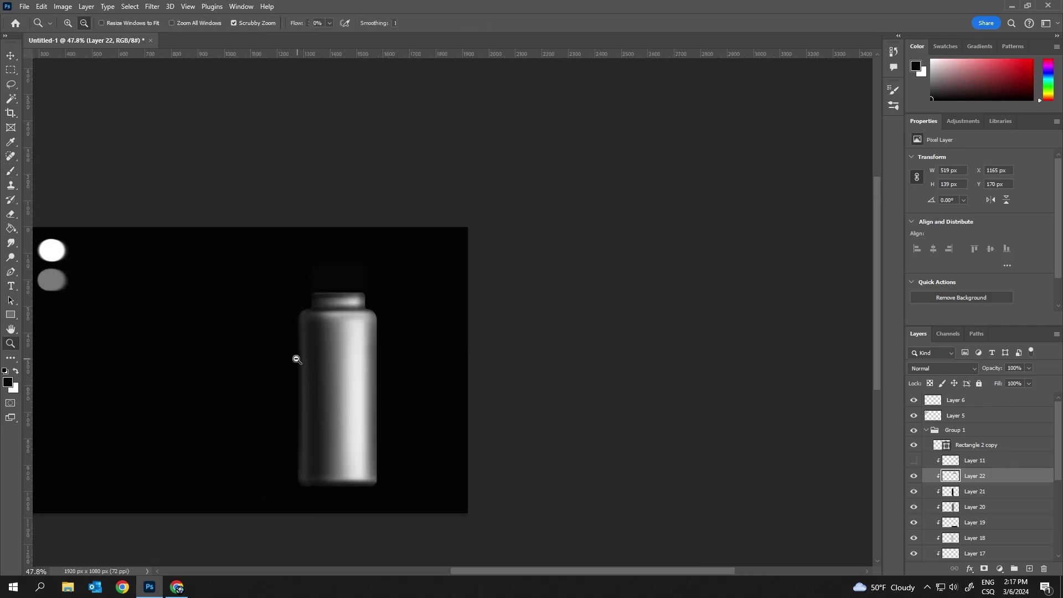
Step: Soften the neck highlight with Gaussian Blur
{"action": "key", "text": "v"}
{"action": "left_click", "coordinate": [152, 6]}
{"action": "mouse_move", "coordinate": [211, 157]}
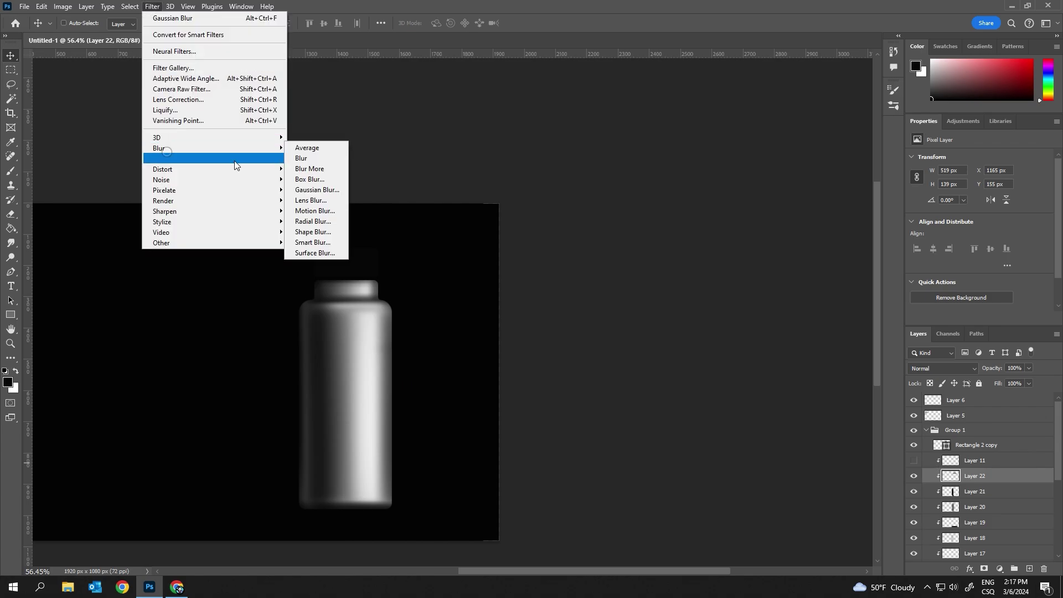
{"action": "left_click", "coordinate": [356, 186]}
{"action": "key", "text": "Return"}
{"action": "key", "text": "b"}
{"action": "scroll", "coordinate": [430, 374], "scroll_direction": "up", "scroll_amount": 2}
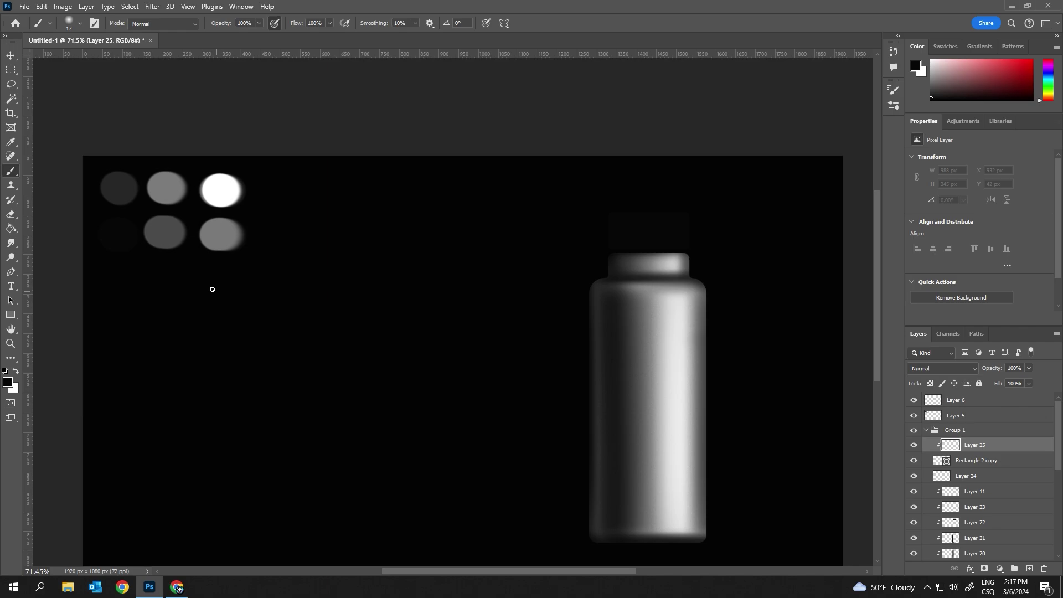
Step: Adjust the brush size from 202 to 158, 94, 28 and finally about 56
{"action": "right_click", "coordinate": [697, 331]}
{"action": "left_click_drag", "start_coordinate": [698, 331], "coordinate": [734, 361]}
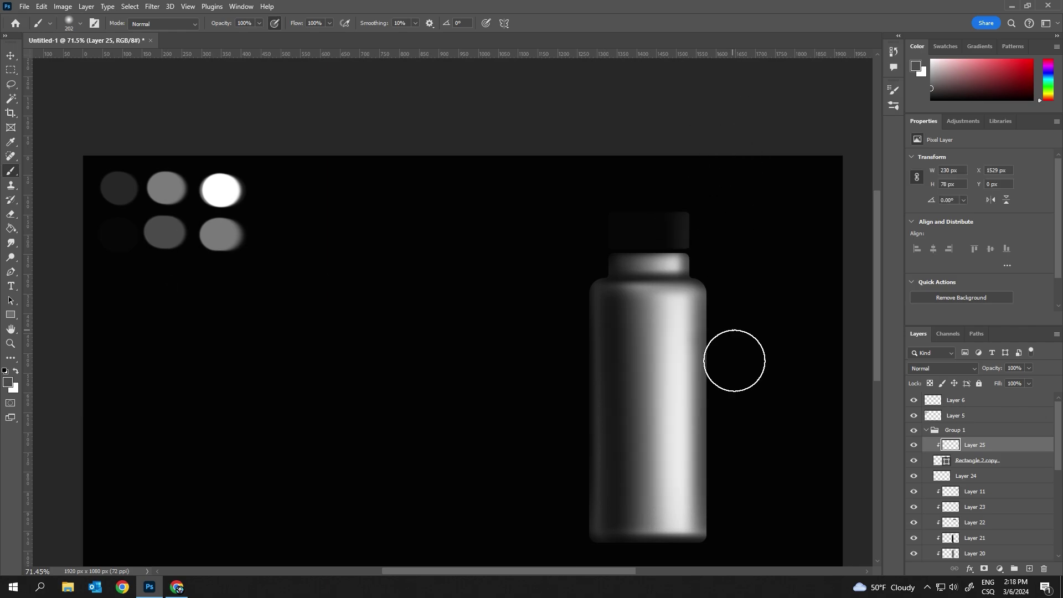
{"action": "right_click", "coordinate": [705, 362]}
{"action": "left_click_drag", "start_coordinate": [681, 310], "coordinate": [582, 367]}
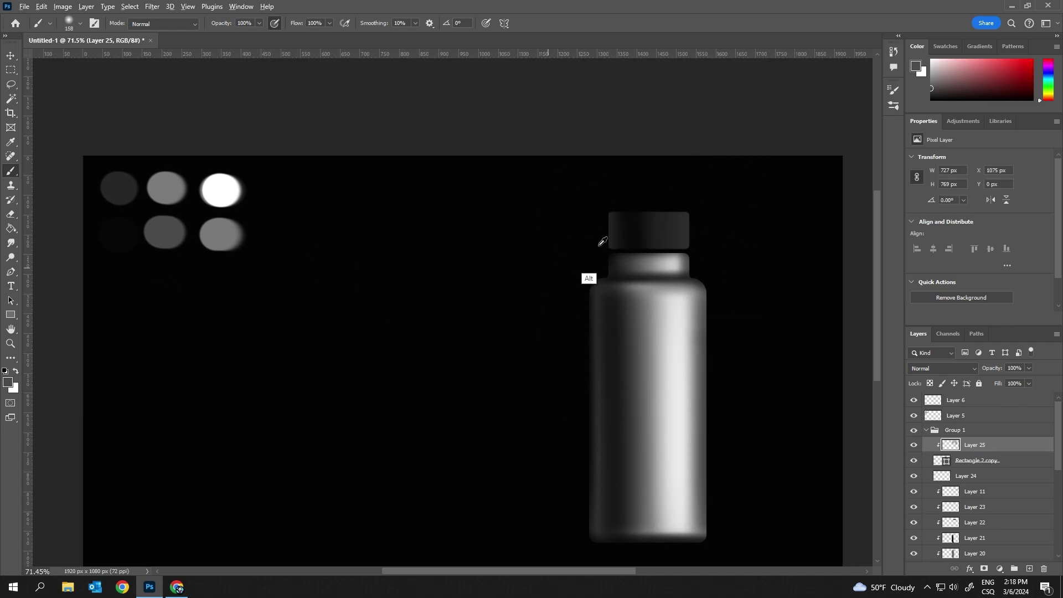
{"action": "right_click", "coordinate": [676, 305]}
{"action": "left_click_drag", "start_coordinate": [714, 337], "coordinate": [567, 260]}
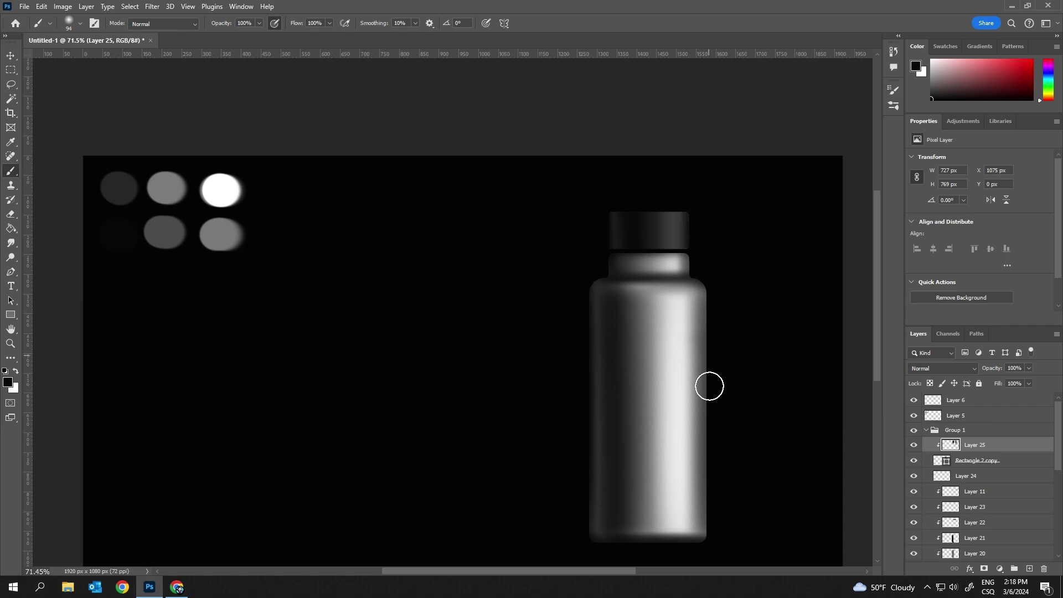
{"action": "scroll", "coordinate": [709, 386], "scroll_direction": "down", "scroll_amount": 3}
{"action": "scroll", "coordinate": [486, 327], "scroll_direction": "up", "scroll_amount": 6}
{"action": "right_click", "coordinate": [415, 360]}
{"action": "left_click_drag", "start_coordinate": [487, 394], "coordinate": [432, 394]}
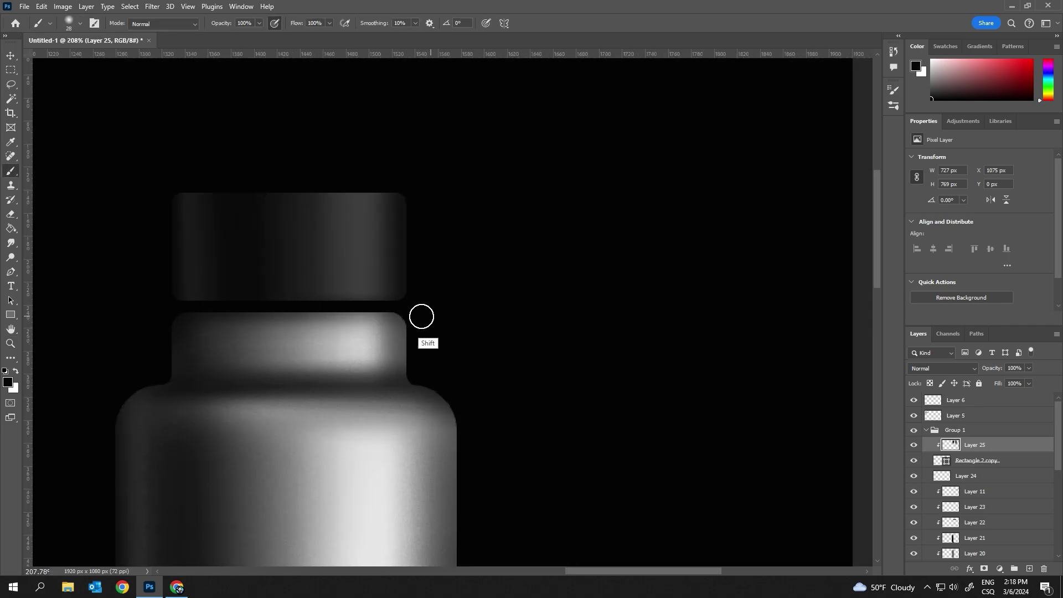
{"action": "right_click", "coordinate": [421, 316]}
{"action": "left_click_drag", "start_coordinate": [492, 354], "coordinate": [504, 355]}
Step: Paint soft dark-grey shading across the bottle cap
{"action": "scroll", "coordinate": [293, 310], "scroll_direction": "left", "scroll_amount": 3}
{"action": "scroll", "coordinate": [469, 303], "scroll_direction": "up", "scroll_amount": 1}
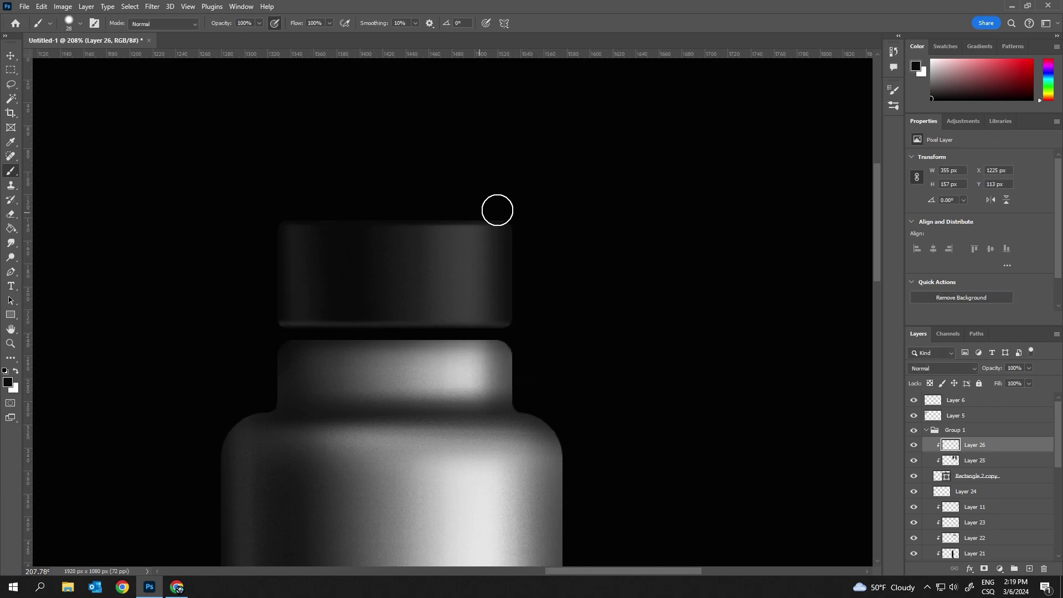
{"action": "right_click", "coordinate": [547, 307]}
{"action": "left_click_drag", "start_coordinate": [618, 345], "coordinate": [632, 344]}
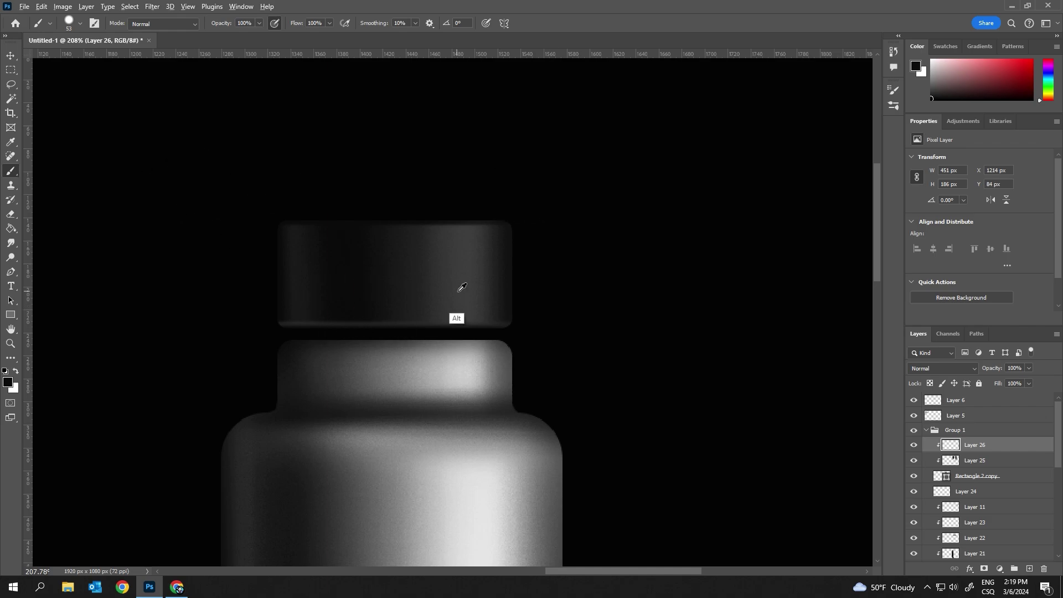
{"action": "right_click", "coordinate": [557, 310]}
{"action": "key", "text": "Escape"}
Step: Clean the cap edges with a 193 px eraser and clip Layer 27 to the bottle
{"action": "key", "text": "e"}
{"action": "scroll", "coordinate": [143, 196], "scroll_direction": "down", "scroll_amount": 3}
{"action": "right_click", "coordinate": [312, 362]}
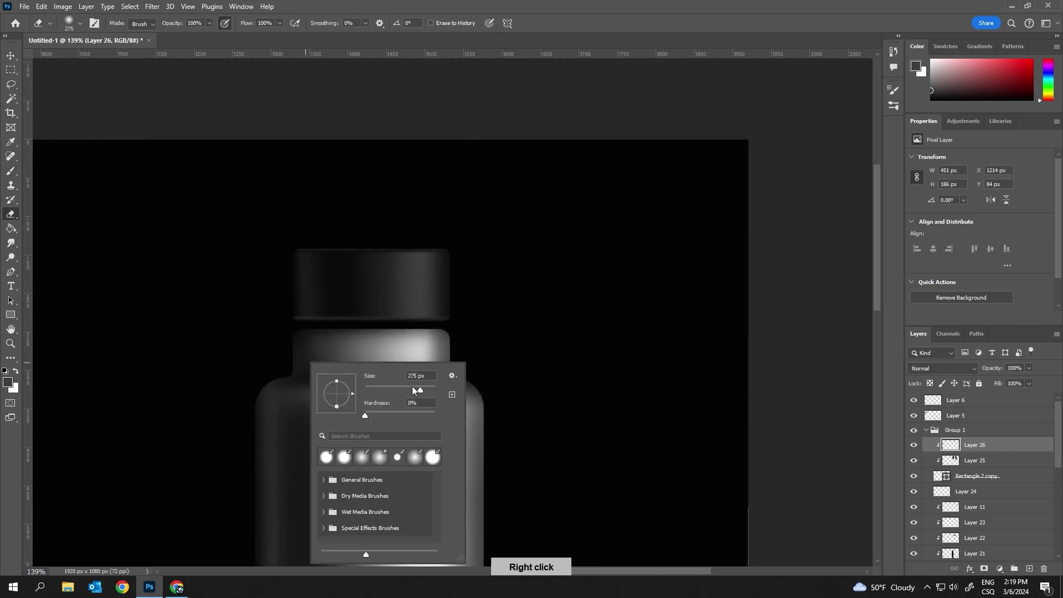
{"action": "left_click_drag", "start_coordinate": [412, 390], "coordinate": [407, 389]}
{"action": "key", "text": "Return"}
{"action": "scroll", "coordinate": [368, 266], "scroll_direction": "down", "scroll_amount": 3}
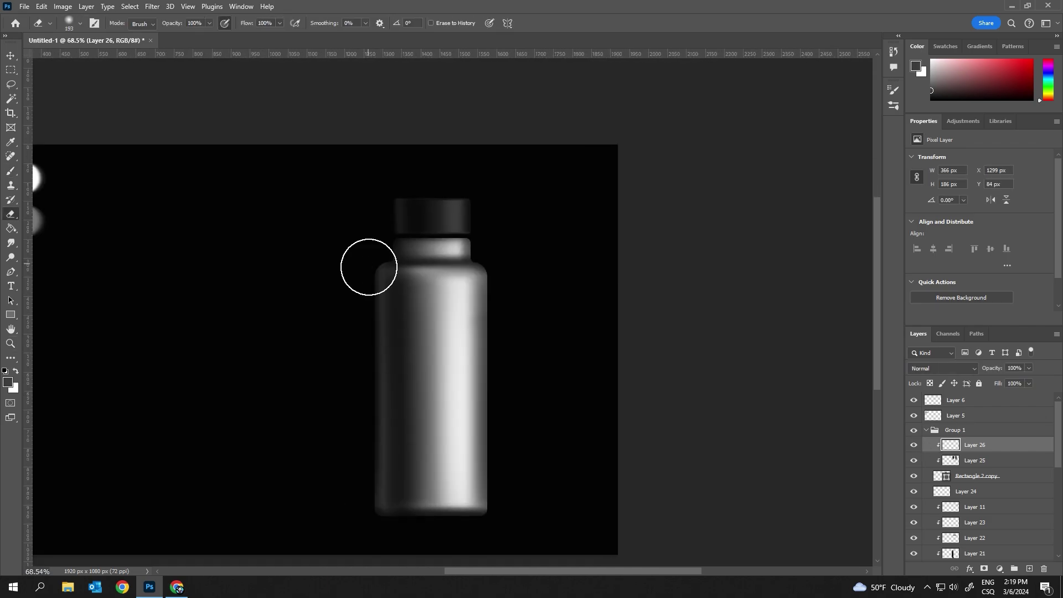
{"action": "scroll", "coordinate": [484, 308], "scroll_direction": "up", "scroll_amount": 2}
{"action": "left_click", "coordinate": [938, 441], "text": "alt"}
Step: Paint a thin white line with a 3 px hard brush and darken it via Hue/Saturation
{"action": "key", "text": "b"}
{"action": "key", "text": "x"}
{"action": "scroll", "coordinate": [501, 185], "scroll_direction": "up", "scroll_amount": 2}
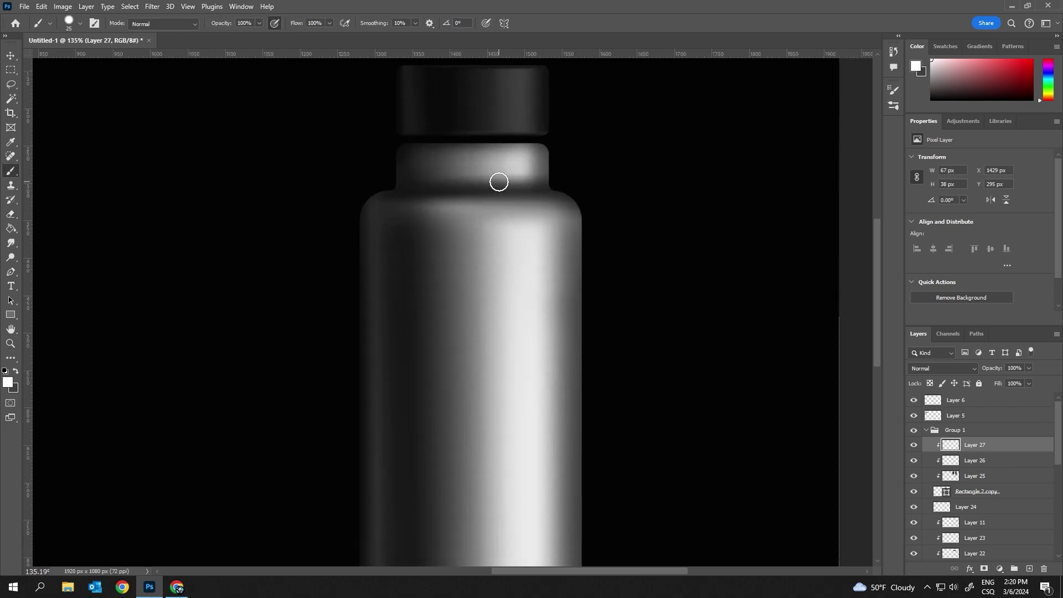
{"action": "scroll", "coordinate": [498, 182], "scroll_direction": "up", "scroll_amount": 2}
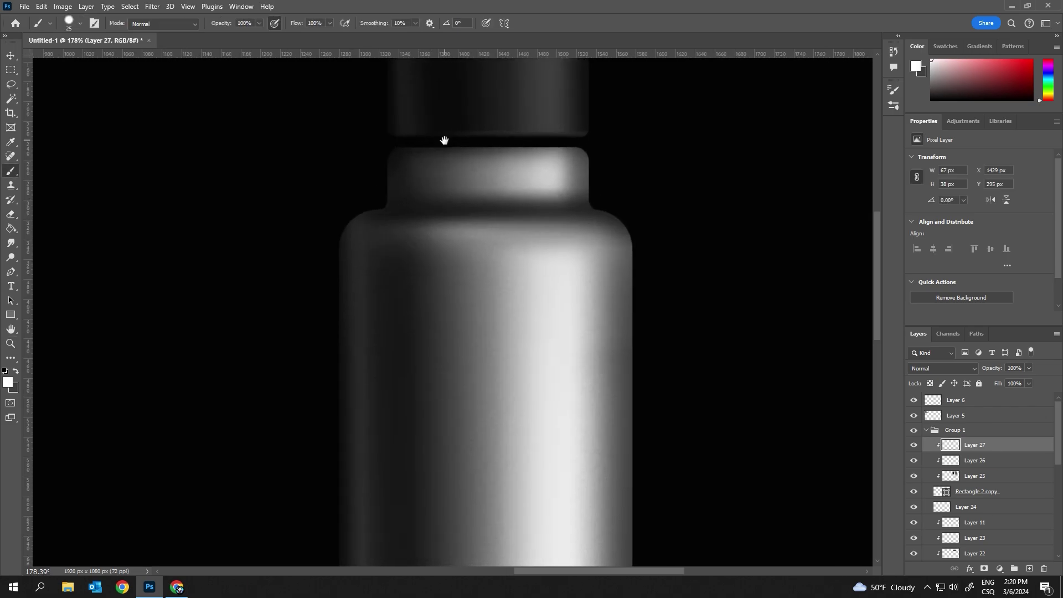
{"action": "right_click", "coordinate": [528, 231]}
{"action": "right_click", "coordinate": [527, 211]}
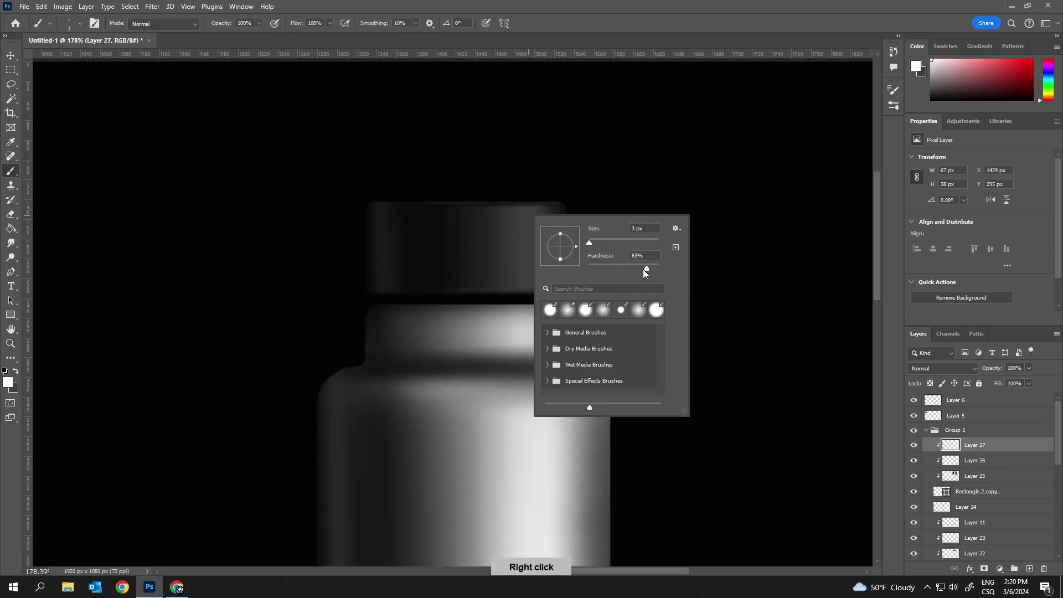
{"action": "key", "text": "ctrl+u"}
{"action": "key", "text": "Return"}
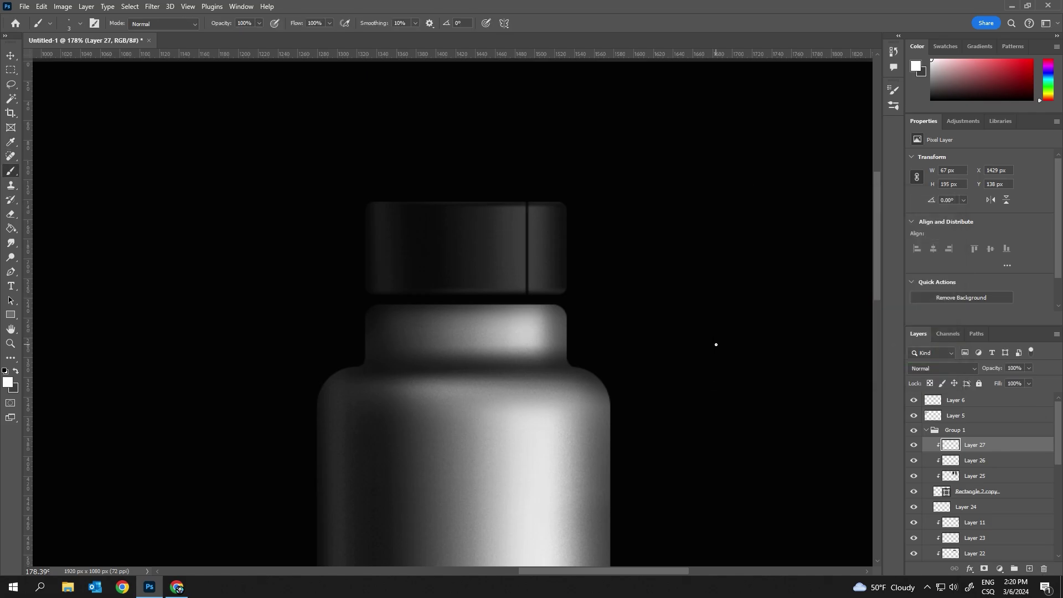
Step: Duplicate the dark line beside itself and merge the two line layers
{"action": "scroll", "coordinate": [534, 254], "scroll_direction": "up", "scroll_amount": 5}
{"action": "key", "text": "v"}
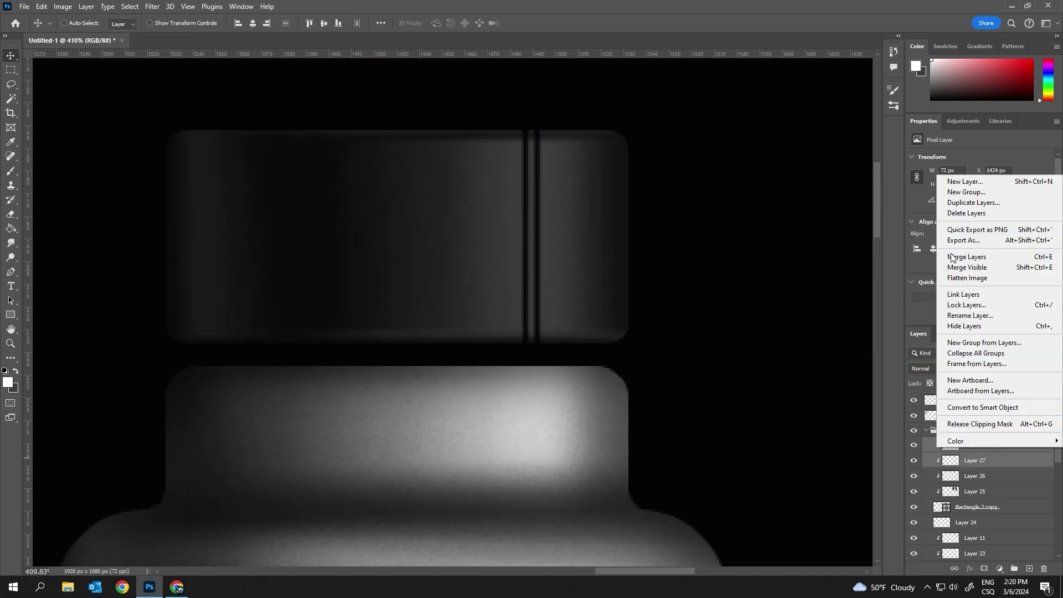
{"action": "mouse_move", "coordinate": [536, 276]}
{"action": "left_mouse_down"}
{"action": "mouse_move", "coordinate": [509, 277]}
{"action": "mouse_move", "coordinate": [481, 307]}
{"action": "mouse_move", "coordinate": [287, 317]}
{"action": "mouse_move", "coordinate": [528, 316]}
{"action": "left_mouse_up"}
{"action": "scroll", "coordinate": [434, 350], "scroll_direction": "down", "scroll_amount": 2}
{"action": "right_click", "coordinate": [983, 445]}
{"action": "right_click", "coordinate": [983, 444]}
{"action": "left_click", "coordinate": [966, 256]}
Step: Repeat duplicating and merging the stripes (Ctrl+E) to ridge the whole cap
{"action": "key", "text": "ctrl+e"}
{"action": "left_click", "coordinate": [982, 461], "text": "shift"}
{"action": "key", "text": "ctrl+e"}
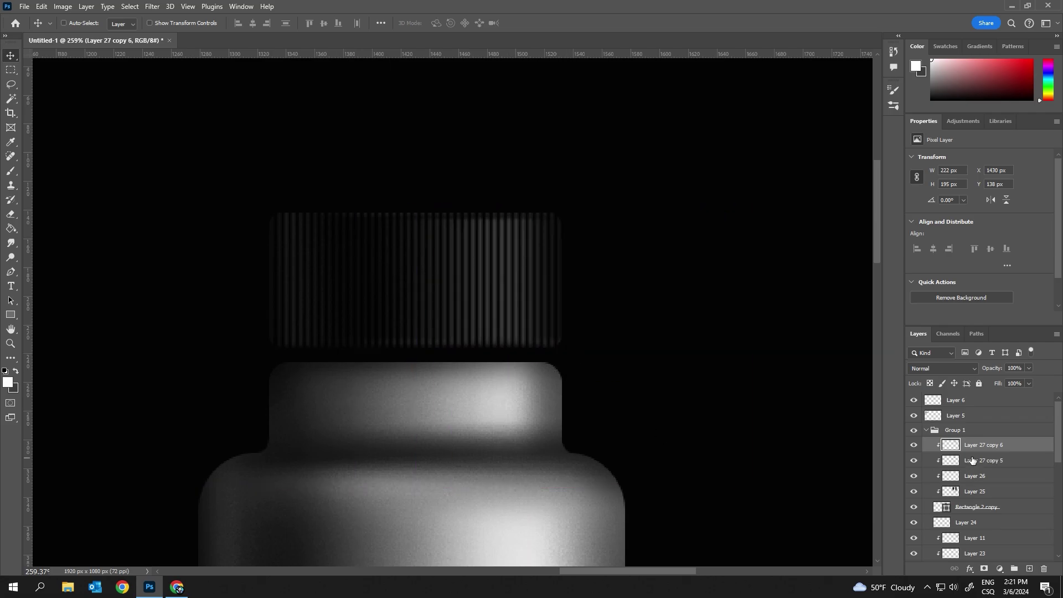
{"action": "left_click", "coordinate": [972, 461], "text": "shift"}
{"action": "key", "text": "ctrl+e"}
Step: Apply the stripe layer style and set the eraser to about 21 px
{"action": "double_click", "coordinate": [1030, 444]}
{"action": "left_click", "coordinate": [666, 356]}
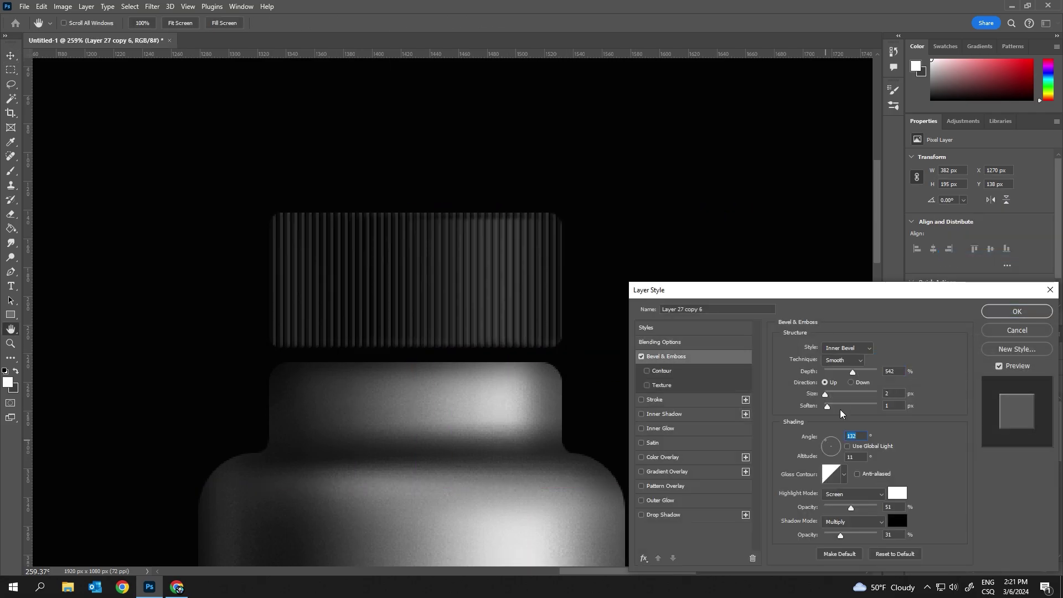
{"action": "key", "text": "Return"}
{"action": "key", "text": "e"}
{"action": "scroll", "coordinate": [280, 352], "scroll_direction": "down", "scroll_amount": 3}
{"action": "right_click", "coordinate": [504, 312]}
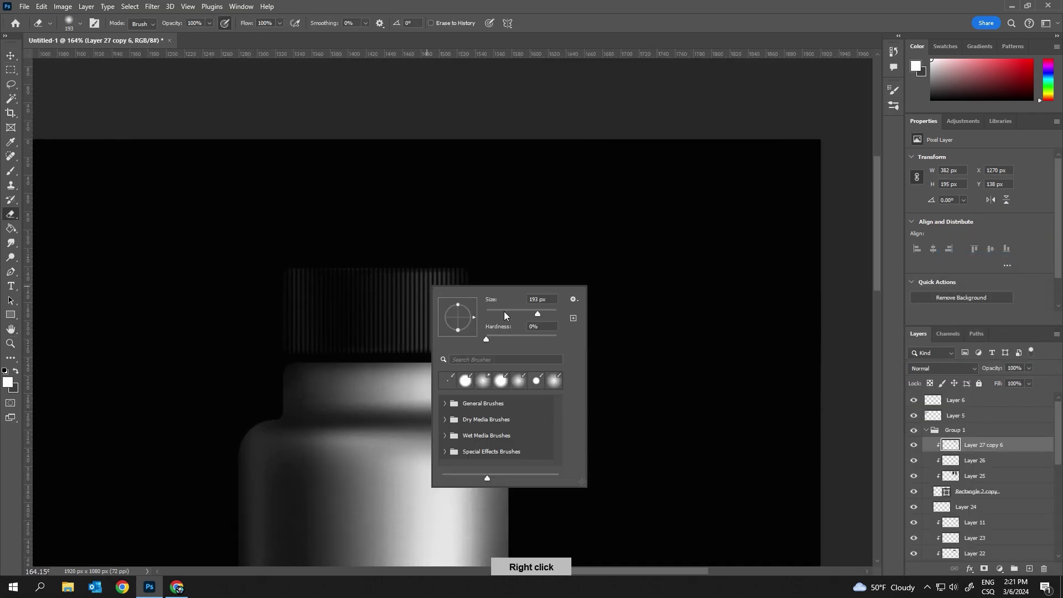
{"action": "left_click_drag", "start_coordinate": [504, 313], "coordinate": [490, 314]}
{"action": "right_click", "coordinate": [472, 263]}
{"action": "left_click", "coordinate": [469, 258]}
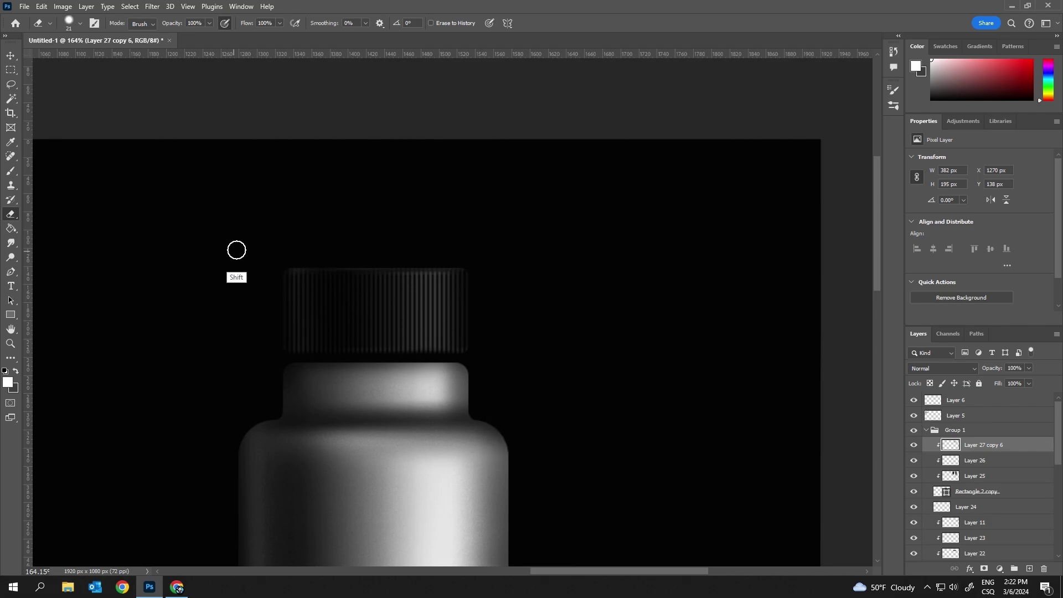
{"action": "scroll", "coordinate": [265, 343], "scroll_direction": "up", "scroll_amount": 2}
Step: Duplicate the cap stripe layer, raise its Lightness to +14 and nudge it sideways
{"action": "right_click", "coordinate": [974, 445]}
{"action": "left_click", "coordinate": [951, 162]}
{"action": "key", "text": "Return"}
{"action": "key", "text": "ctrl+u"}
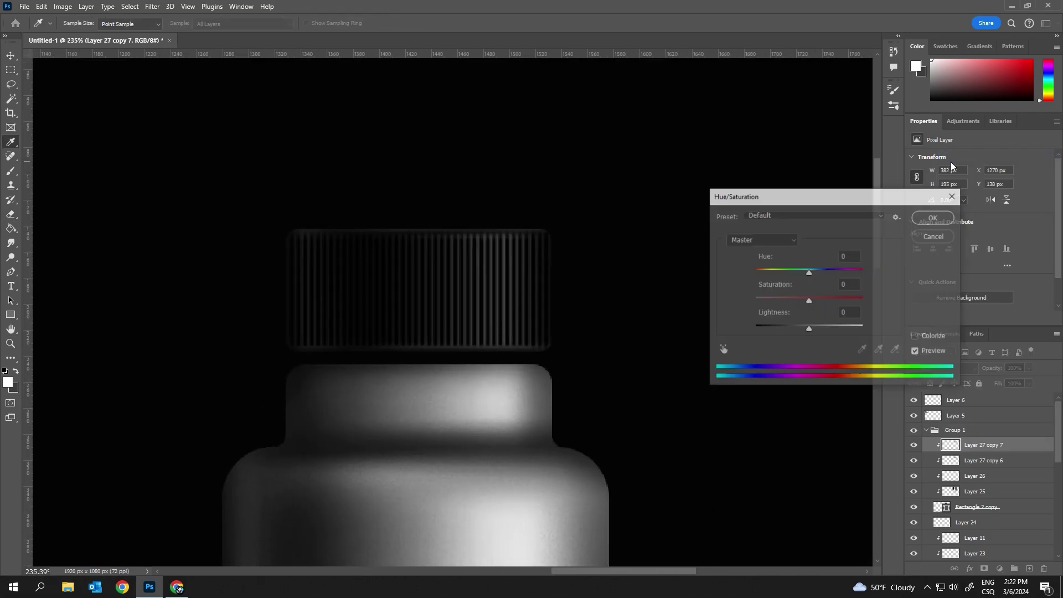
{"action": "left_click_drag", "start_coordinate": [809, 326], "coordinate": [817, 327]}
{"action": "key", "text": "Return"}
{"action": "key", "text": "ctrl+["}
{"action": "key", "text": "v"}
{"action": "key", "text": "Right"}
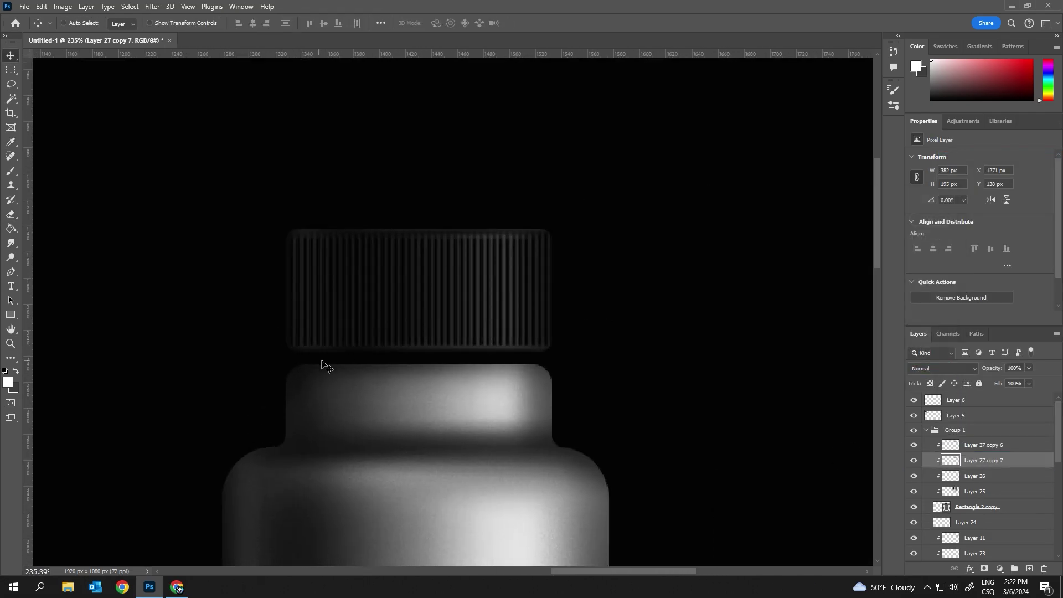
{"action": "key", "text": "Left"}
{"action": "key", "text": "ctrl+u"}
{"action": "key", "text": "Return"}
Step: Give Layer 27 copy 6 a Color Overlay in a near-black sampled colour, then hide Layer 27 copy 7
{"action": "left_click", "coordinate": [1012, 445]}
{"action": "double_click", "coordinate": [1012, 445]}
{"action": "left_click", "coordinate": [641, 458]}
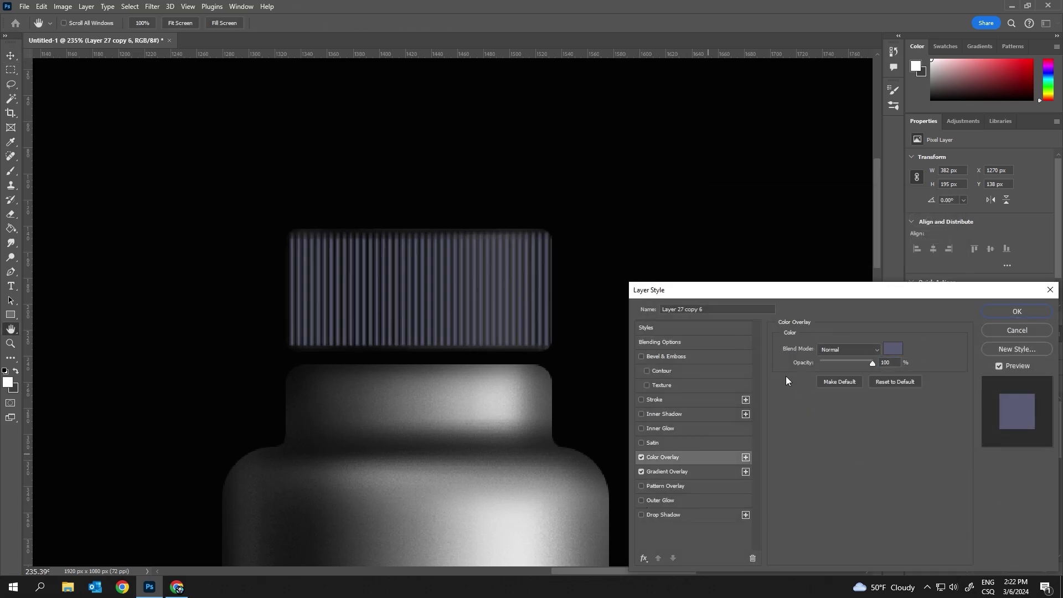
{"action": "left_click", "coordinate": [662, 457]}
{"action": "left_click", "coordinate": [893, 348]}
{"action": "left_click", "coordinate": [316, 344]}
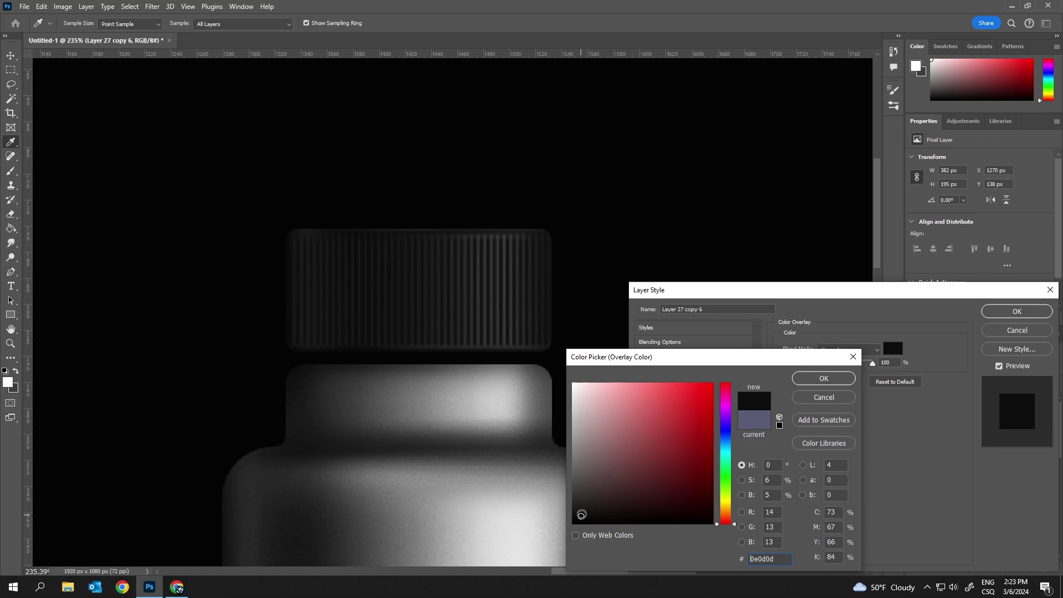
{"action": "key", "text": "Return"}
{"action": "key", "text": "Return"}
{"action": "key", "text": "v"}
{"action": "scroll", "coordinate": [396, 384], "scroll_direction": "down", "scroll_amount": 5}
{"action": "left_click", "coordinate": [913, 483]}
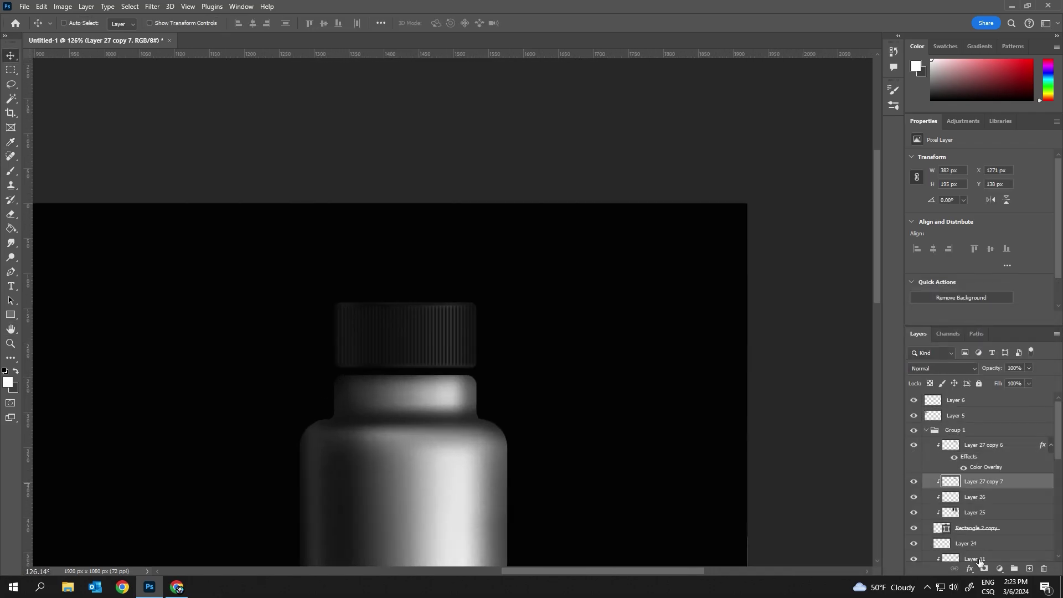
Step: Select then deselect Layer 27 copy 6's pixels and set black as the brush colour
{"action": "left_click", "coordinate": [951, 446], "text": "ctrl"}
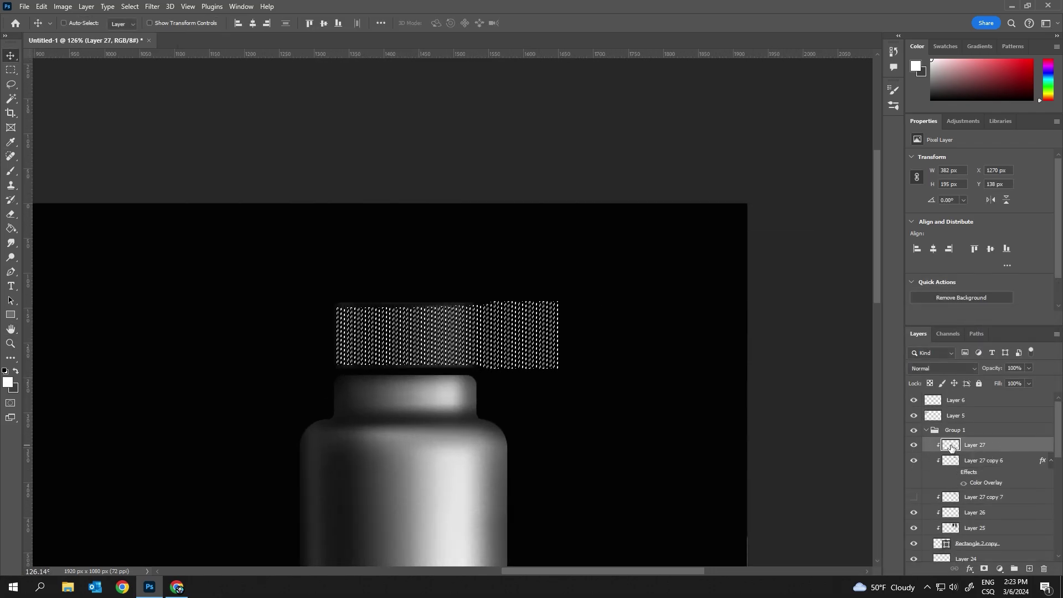
{"action": "key", "text": "ctrl+d"}
{"action": "key", "text": "b"}
{"action": "left_click", "coordinate": [380, 337], "text": "alt"}
{"action": "left_click", "coordinate": [8, 382]}
{"action": "left_click", "coordinate": [823, 380]}
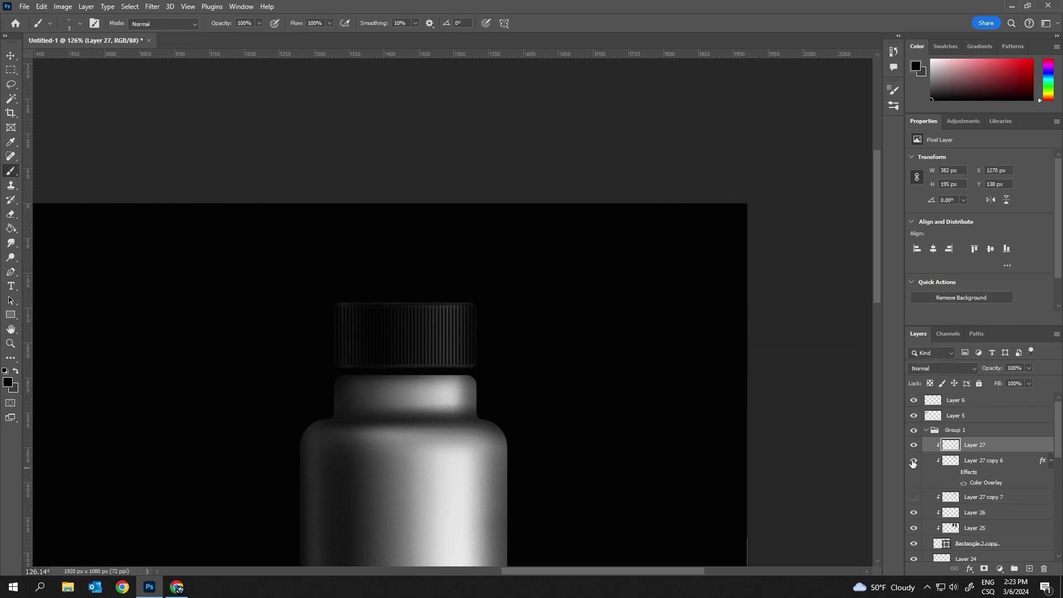
Step: Lower Layer 27 copy 6's opacity and blend it in Soft Light, then select Layer 27 copy 7
{"action": "left_click", "coordinate": [980, 460]}
{"action": "left_click", "coordinate": [1028, 368]}
{"action": "left_click_drag", "start_coordinate": [1032, 380], "coordinate": [1008, 381]}
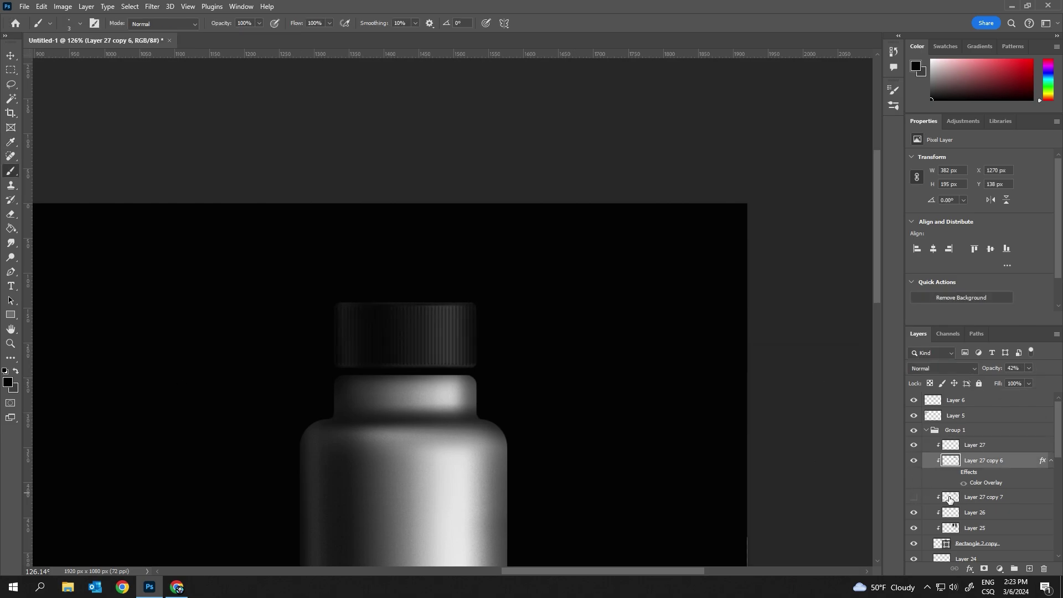
{"action": "scroll", "coordinate": [542, 388], "scroll_direction": "down", "scroll_amount": 3}
{"action": "left_click", "coordinate": [941, 368]}
{"action": "left_click", "coordinate": [920, 415]}
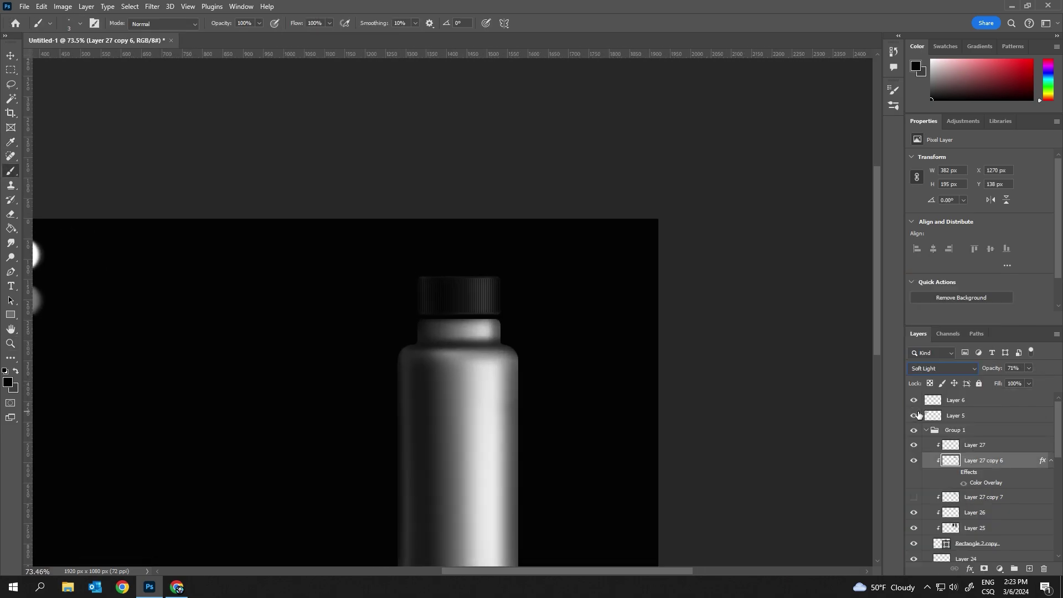
{"action": "left_click", "coordinate": [938, 491]}
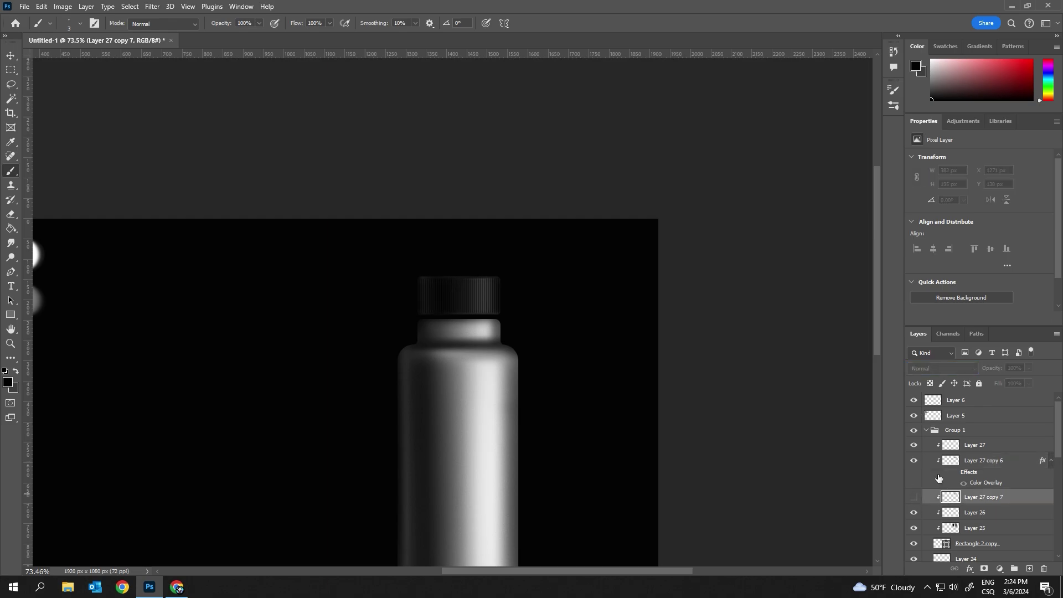
{"action": "scroll", "coordinate": [468, 371], "scroll_direction": "down", "scroll_amount": 3}
{"action": "scroll", "coordinate": [498, 232], "scroll_direction": "up", "scroll_amount": 5}
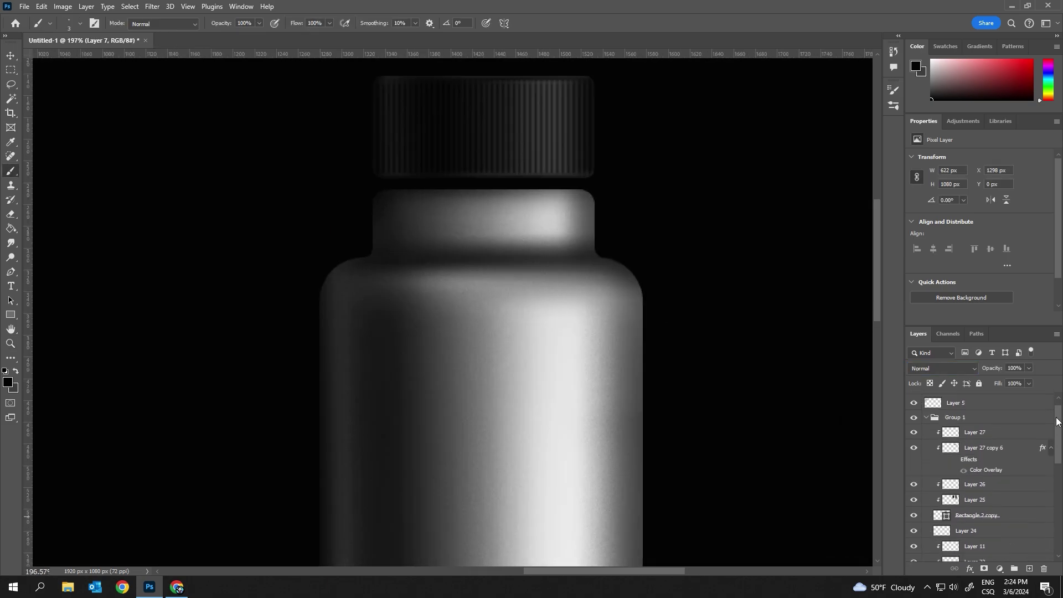
Step: With Layer 11 hidden, paint grey at 15 px to close the gap under the cap, then restore Layer 11
{"action": "right_click", "coordinate": [936, 547]}
{"action": "left_click", "coordinate": [964, 423]}
{"action": "right_click", "coordinate": [601, 255]}
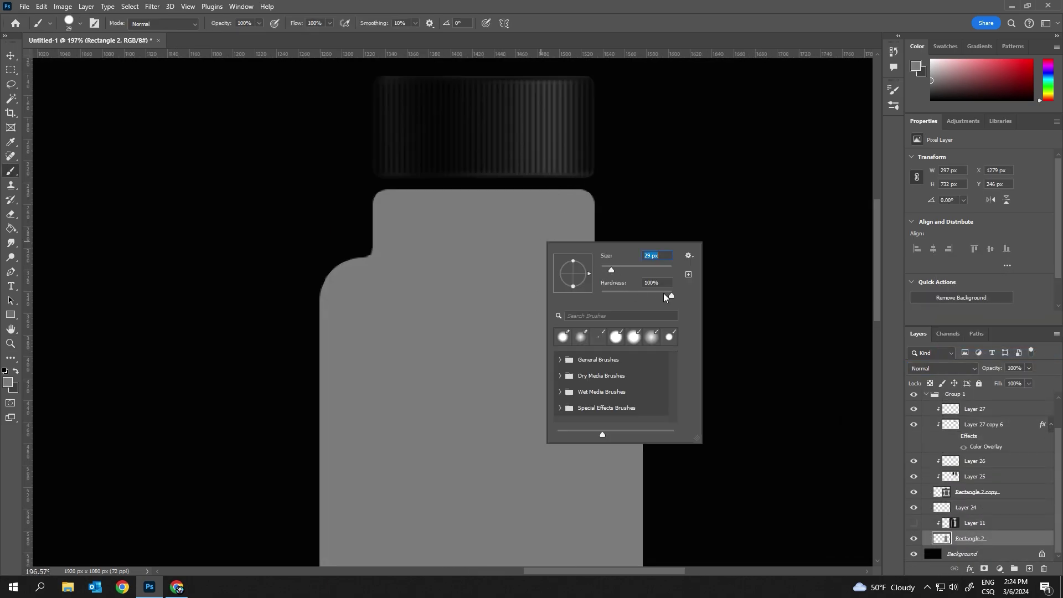
{"action": "left_click_drag", "start_coordinate": [611, 270], "coordinate": [608, 269]}
{"action": "left_click_drag", "start_coordinate": [567, 180], "coordinate": [568, 190]}
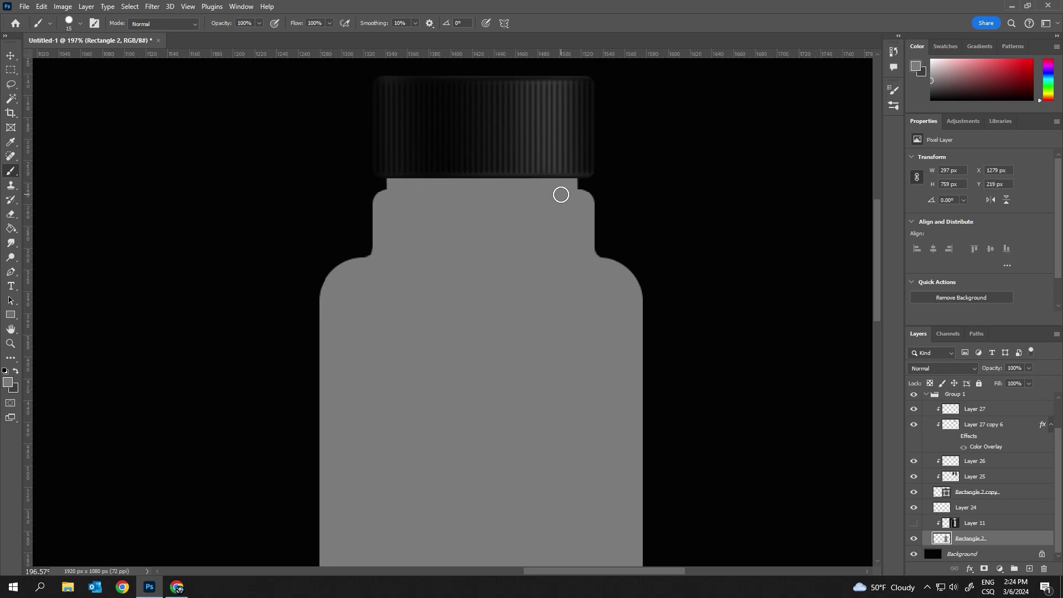
{"action": "left_click", "coordinate": [913, 522]}
{"action": "left_click", "coordinate": [956, 523]}
{"action": "left_click", "coordinate": [367, 263], "text": "alt"}
Step: Set a 44 px brush and add a new layer clipped to the bottle for highlights
{"action": "right_click", "coordinate": [407, 310]}
{"action": "left_click_drag", "start_coordinate": [476, 360], "coordinate": [498, 360]}
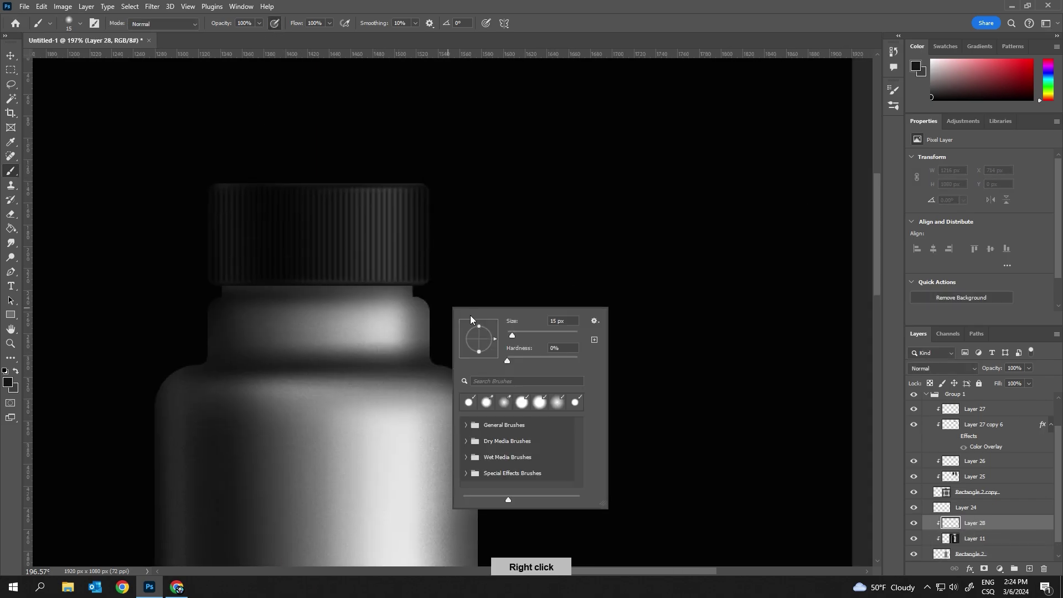
{"action": "left_click", "coordinate": [13, 387]}
{"action": "key", "text": "Escape"}
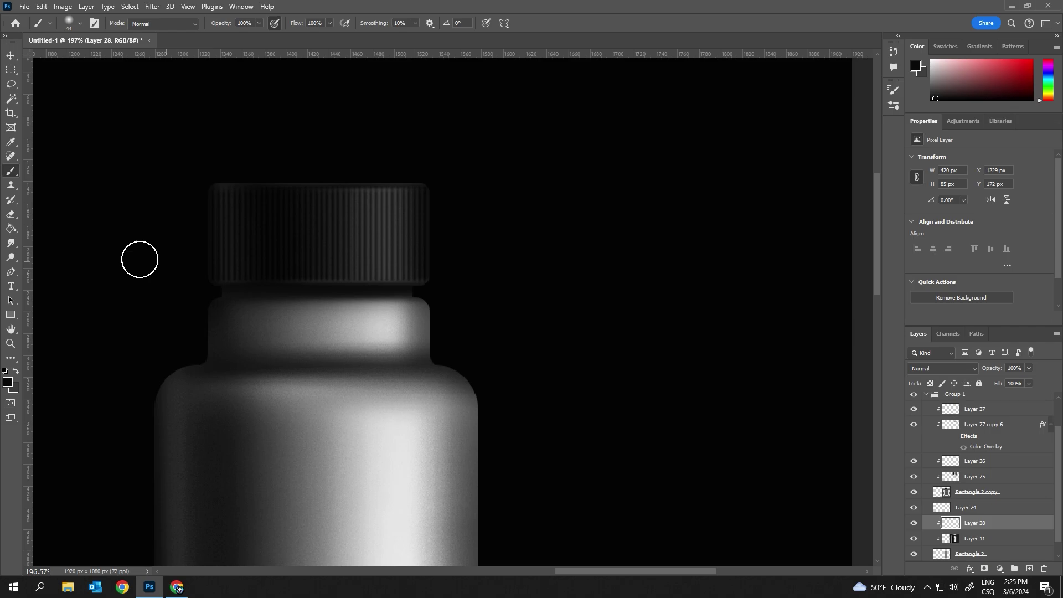
{"action": "scroll", "coordinate": [315, 344], "scroll_direction": "down", "scroll_amount": 5, "text": "alt"}
{"action": "key", "text": "ctrl+shift+alt+n"}
{"action": "left_click", "coordinate": [305, 349], "text": "alt"}
{"action": "scroll", "coordinate": [304, 349], "scroll_direction": "up", "scroll_amount": 5, "text": "alt"}
Step: Paint a soft light highlight stroke across the neck with a 25 px brush
{"action": "right_click", "coordinate": [422, 332]}
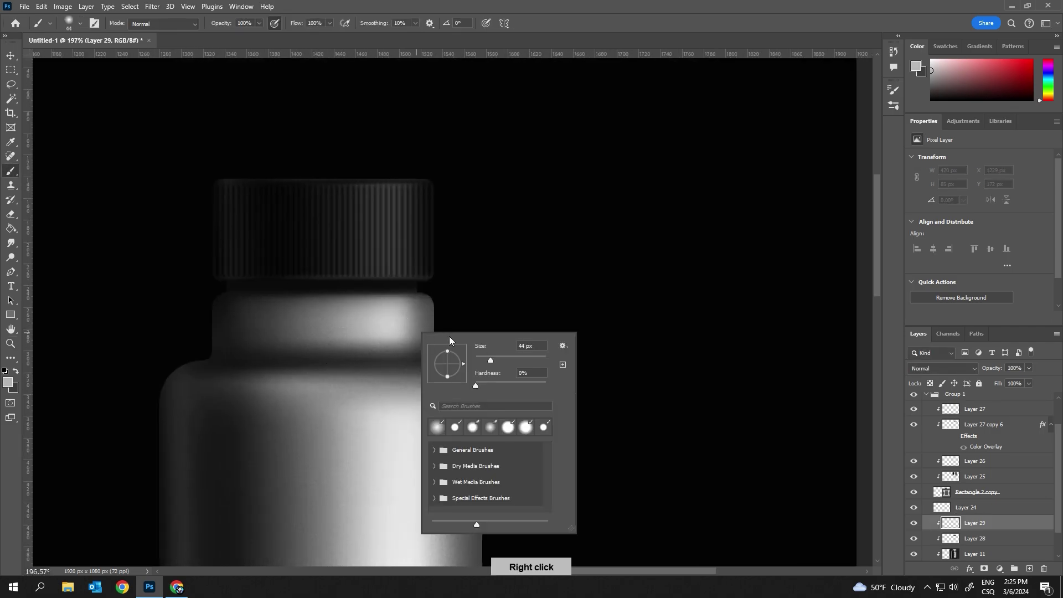
{"action": "left_click_drag", "start_coordinate": [511, 381], "coordinate": [501, 381]}
{"action": "left_click_drag", "start_coordinate": [432, 286], "coordinate": [264, 287]}
{"action": "key", "text": "ctrl+z"}
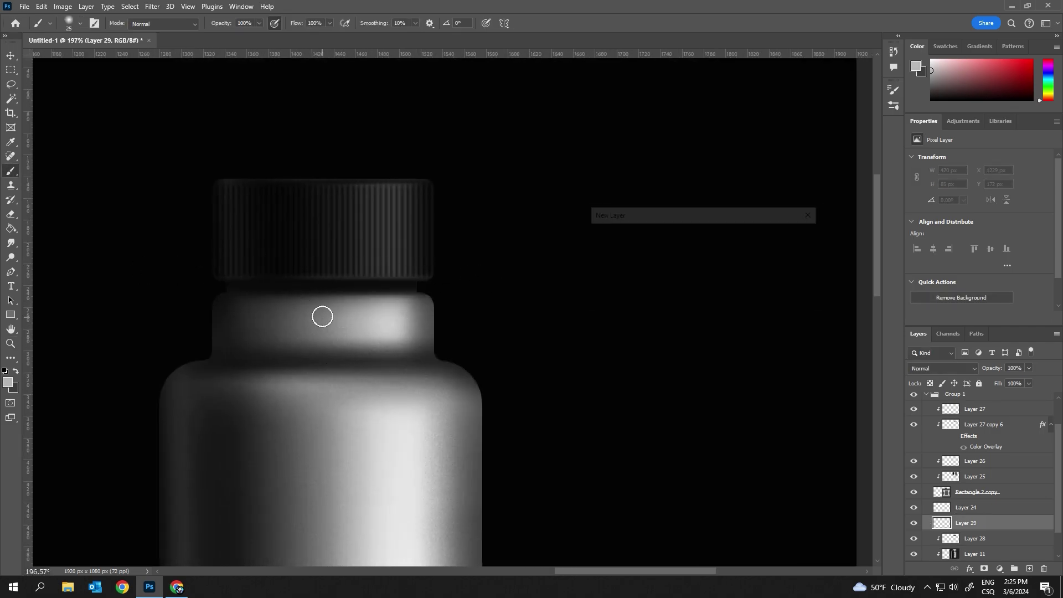
{"action": "mouse_move", "coordinate": [323, 313]}
{"action": "left_mouse_down"}
{"action": "mouse_move", "coordinate": [448, 277]}
{"action": "mouse_move", "coordinate": [119, 285]}
{"action": "left_mouse_up"}
Step: Erase part of the neck highlight and set the eraser to 100
{"action": "key", "text": "e"}
{"action": "right_click", "coordinate": [392, 319]}
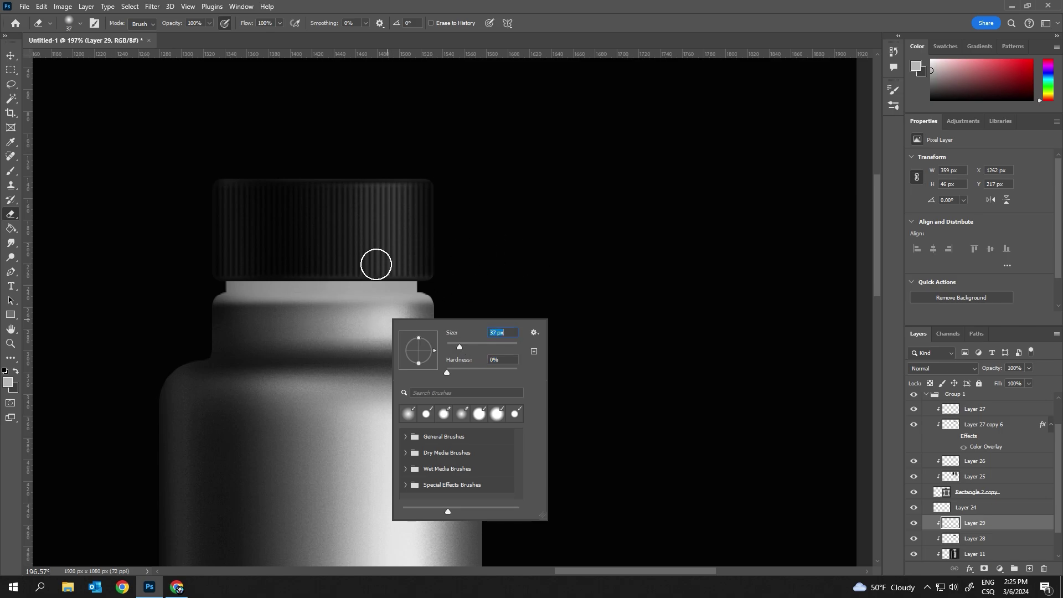
{"action": "left_click_drag", "start_coordinate": [375, 264], "coordinate": [472, 266]}
{"action": "right_click", "coordinate": [309, 355]}
{"action": "type", "text": "100"}
{"action": "key", "text": "Return"}
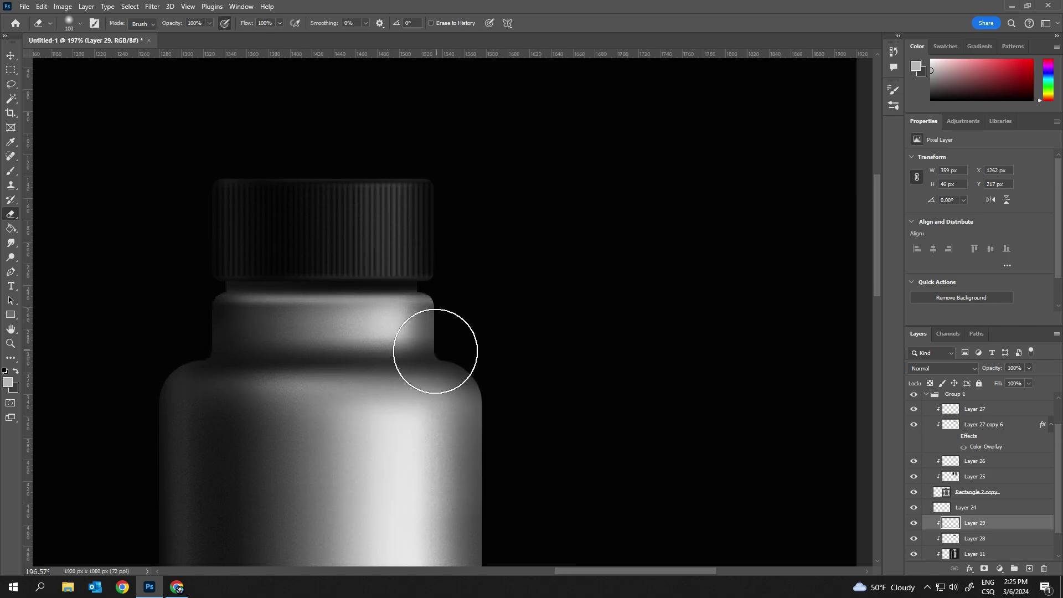
{"action": "scroll", "coordinate": [435, 351], "scroll_direction": "down", "scroll_amount": 5, "text": "alt"}
{"action": "scroll", "coordinate": [230, 363], "scroll_direction": "up", "scroll_amount": 3, "text": "alt"}
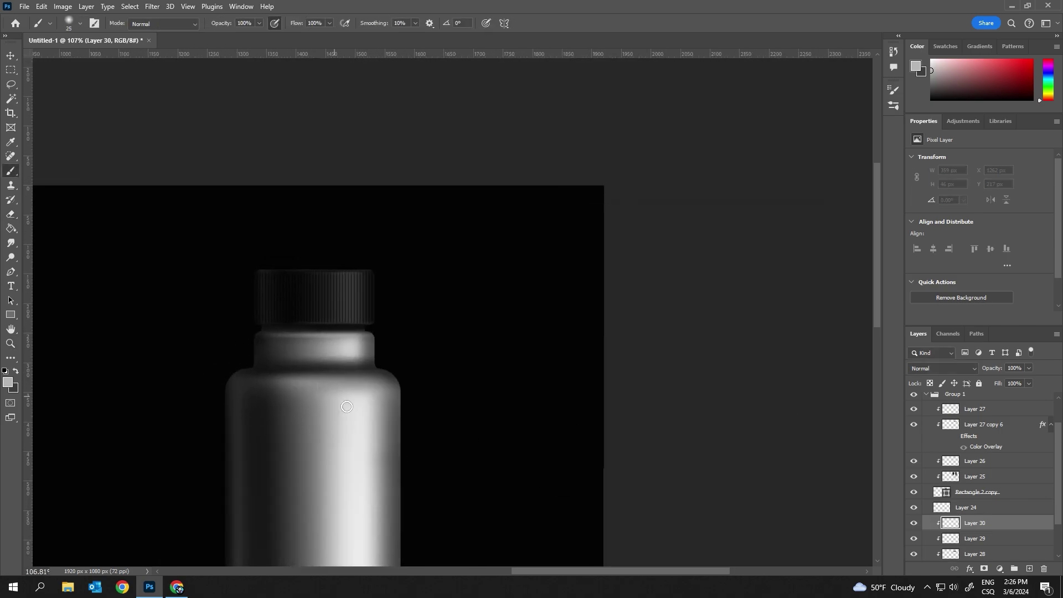
Step: Paint a light highlight on the left shoulder and soften it with the eraser
{"action": "right_click", "coordinate": [346, 407]}
{"action": "double_click", "coordinate": [420, 432]}
{"action": "left_click_drag", "start_coordinate": [341, 398], "coordinate": [254, 391]}
{"action": "key", "text": "e"}
{"action": "right_click", "coordinate": [365, 377]}
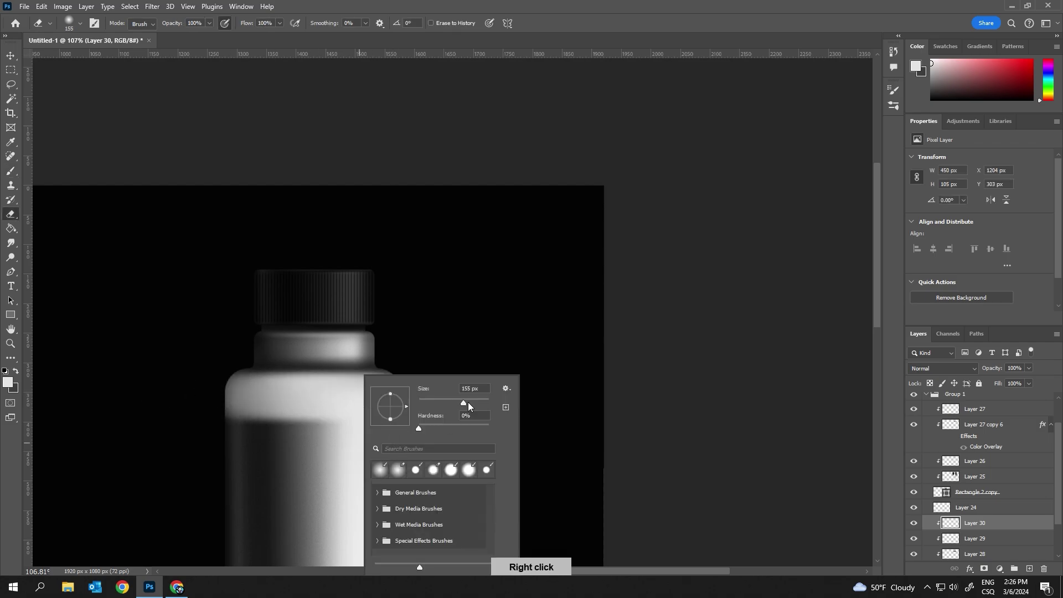
{"action": "scroll", "coordinate": [280, 428], "scroll_direction": "down", "scroll_amount": 2, "text": "alt"}
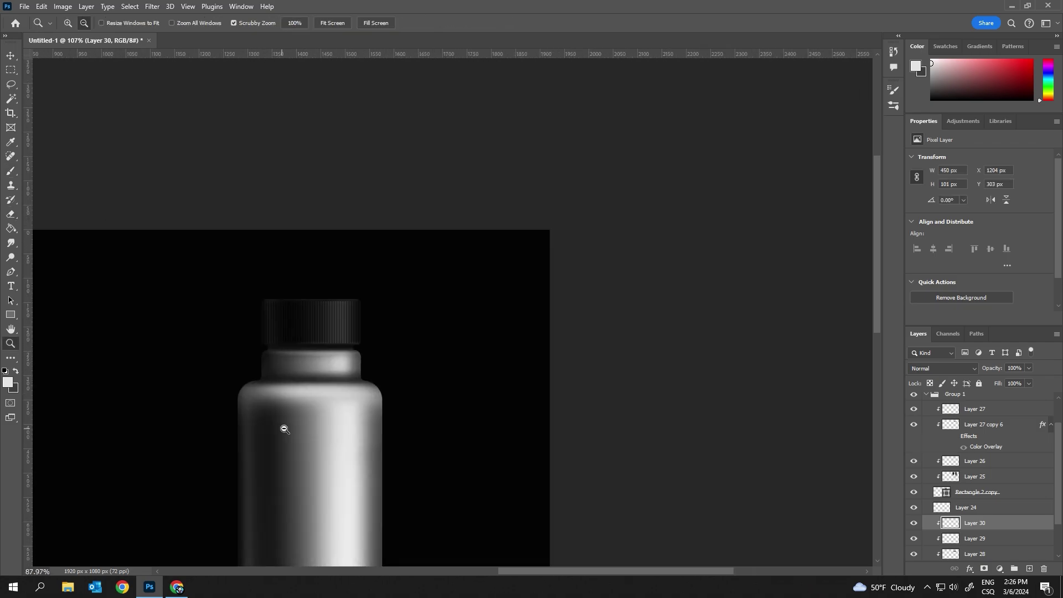
{"action": "scroll", "coordinate": [313, 306], "scroll_direction": "up", "scroll_amount": 3, "text": "alt"}
Step: Zoom out to the whole bottle and select Layer 27 together with Layer 26
{"action": "key", "text": "z"}
{"action": "scroll", "coordinate": [291, 306], "scroll_direction": "down", "scroll_amount": 8, "text": "alt"}
{"action": "scroll", "coordinate": [291, 305], "scroll_direction": "up", "scroll_amount": 8, "text": "alt"}
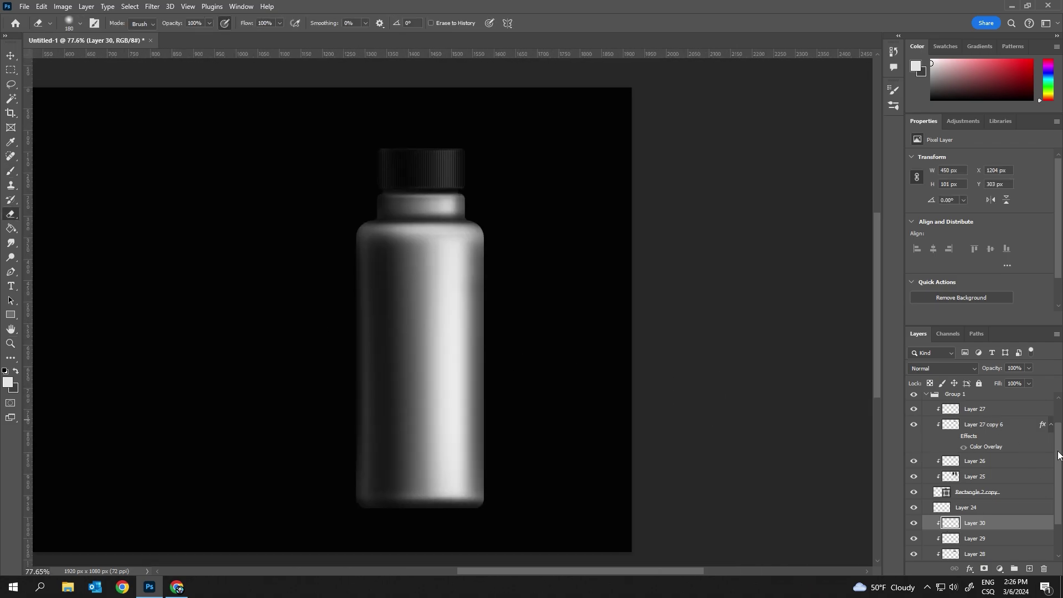
{"action": "scroll", "coordinate": [985, 471], "scroll_direction": "up", "scroll_amount": 2}
{"action": "left_click", "coordinate": [975, 510]}
{"action": "left_click", "coordinate": [1002, 453], "text": "shift"}
Step: Merge Layers 25, 26 and 27 and brighten the bottle's midtones and highlights with Levels
{"action": "right_click", "coordinate": [1002, 453]}
{"action": "left_click", "coordinate": [969, 235]}
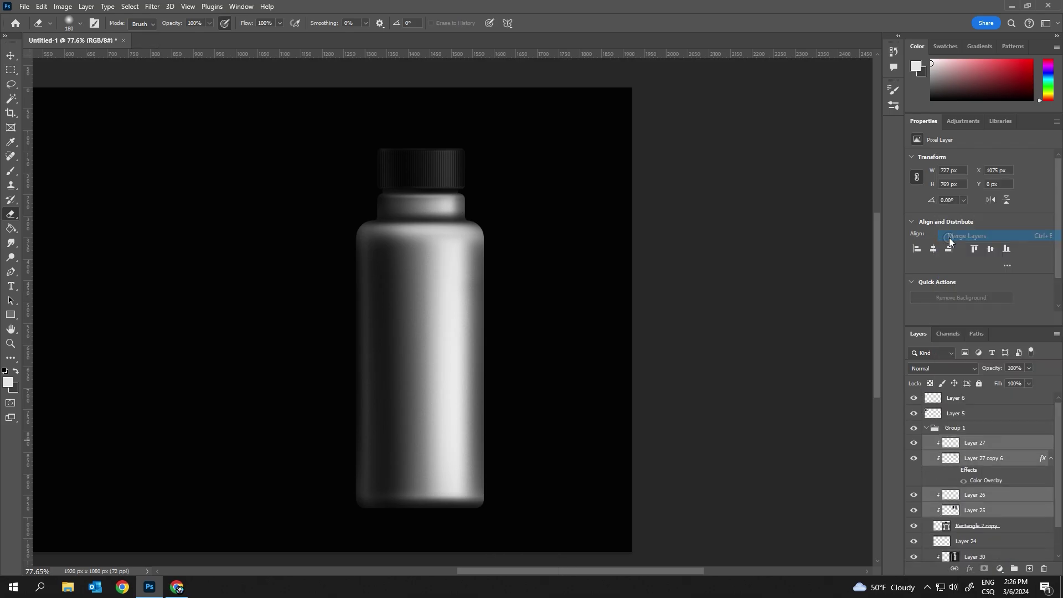
{"action": "right_click", "coordinate": [974, 475]}
{"action": "key", "text": "Escape"}
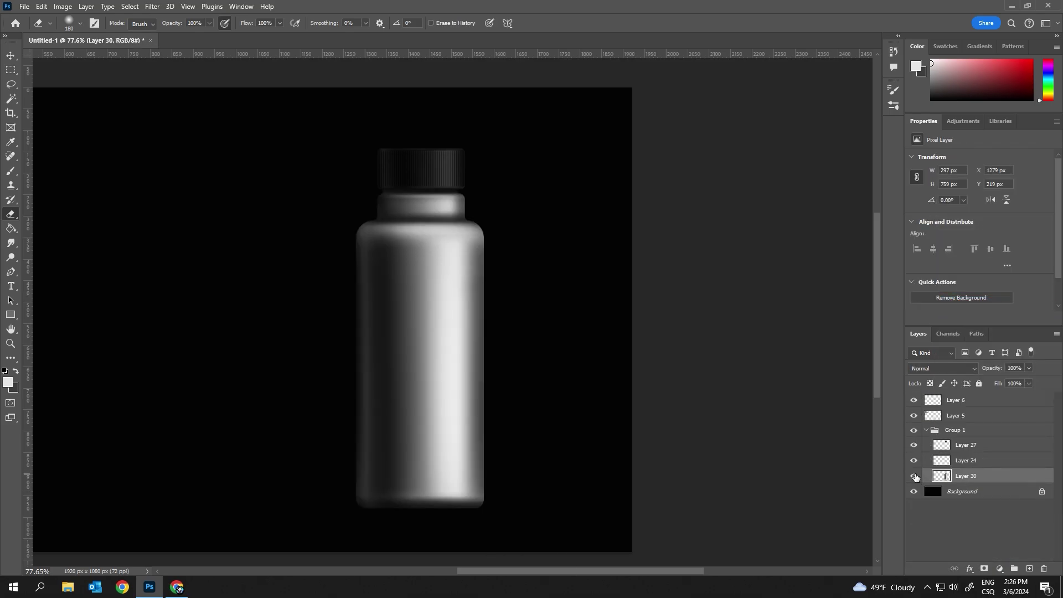
{"action": "key", "text": "ctrl+l"}
{"action": "left_click_drag", "start_coordinate": [878, 355], "coordinate": [863, 355]}
{"action": "left_click_drag", "start_coordinate": [942, 355], "coordinate": [884, 357]}
{"action": "key", "text": "Return"}
Step: Darken the cap midtones with Levels and add a new clipped layer
{"action": "key", "text": "ctrl+l"}
{"action": "key", "text": "Return"}
{"action": "key", "text": "ctrl+shift+alt+n"}
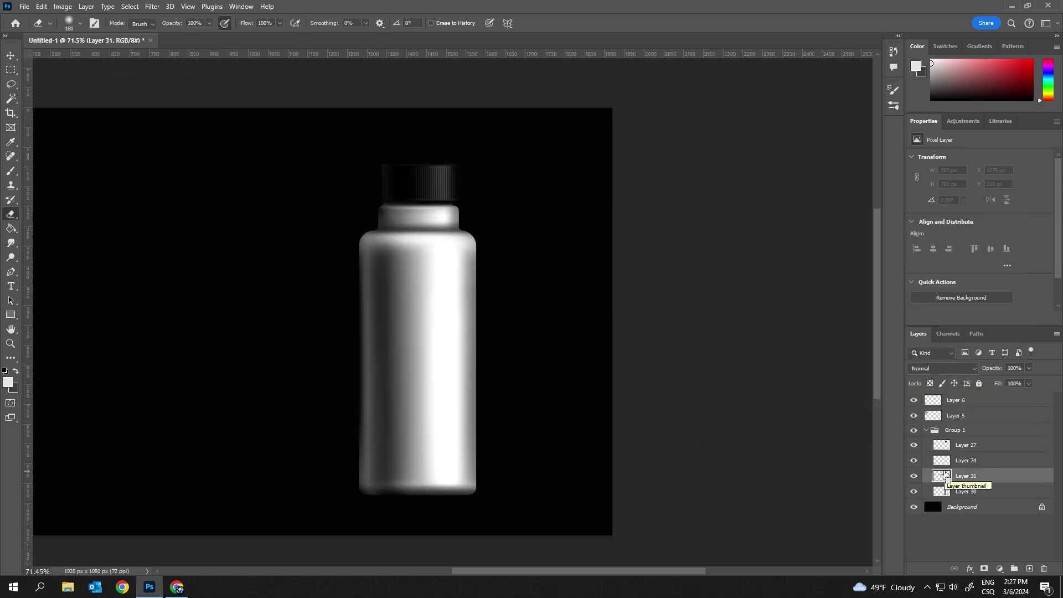
{"action": "left_click", "coordinate": [935, 483], "text": "alt"}
{"action": "scroll", "coordinate": [441, 315], "scroll_direction": "up", "scroll_amount": 2}
Step: Set the brush to 102 px and add another new clipped layer
{"action": "key", "text": "b"}
{"action": "right_click", "coordinate": [382, 377]}
{"action": "type", "text": "102"}
{"action": "key", "text": "Return"}
{"action": "left_click", "coordinate": [548, 327]}
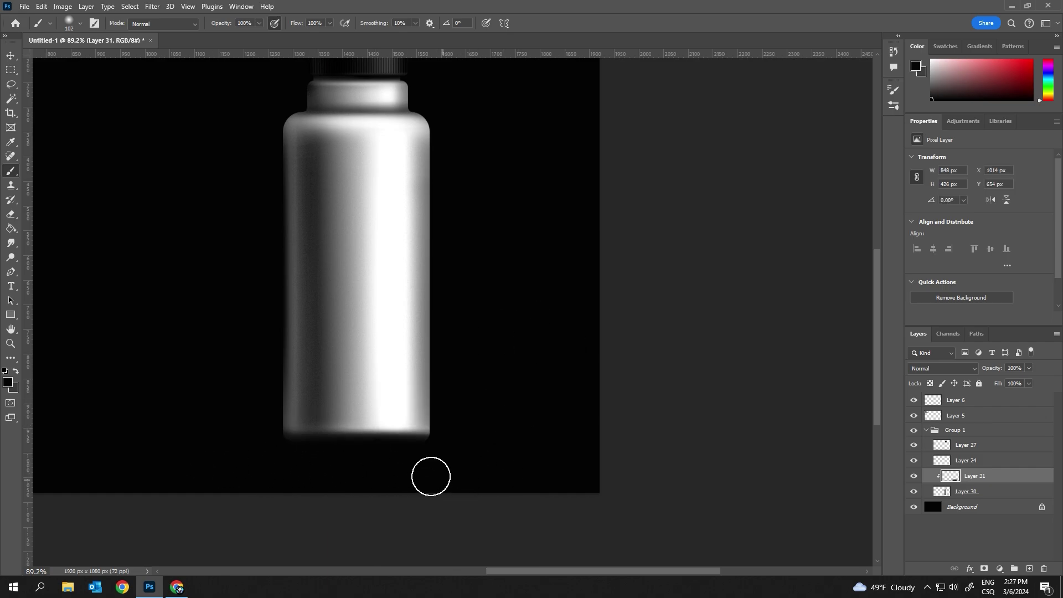
{"action": "scroll", "coordinate": [296, 469], "scroll_direction": "left", "scroll_amount": 2}
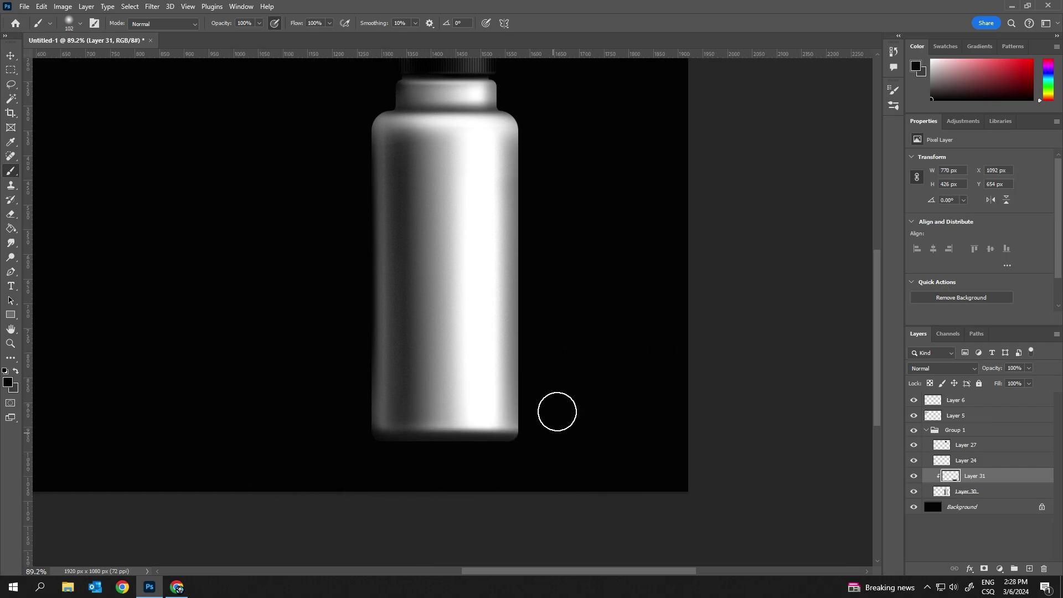
{"action": "scroll", "coordinate": [556, 413], "scroll_direction": "left", "scroll_amount": 4}
{"action": "key", "text": "ctrl+shift+n"}
{"action": "key", "text": "Return"}
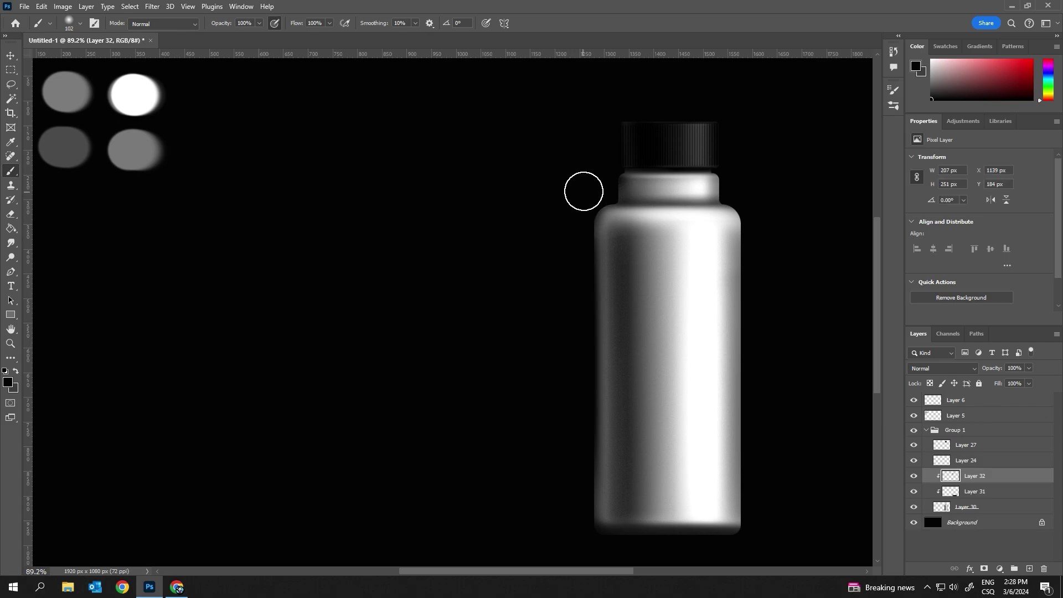
Step: Zoom in on the neck and cap and set the brush to 14 px
{"action": "right_click", "coordinate": [587, 201]}
{"action": "type", "text": "42"}
{"action": "key", "text": "Return"}
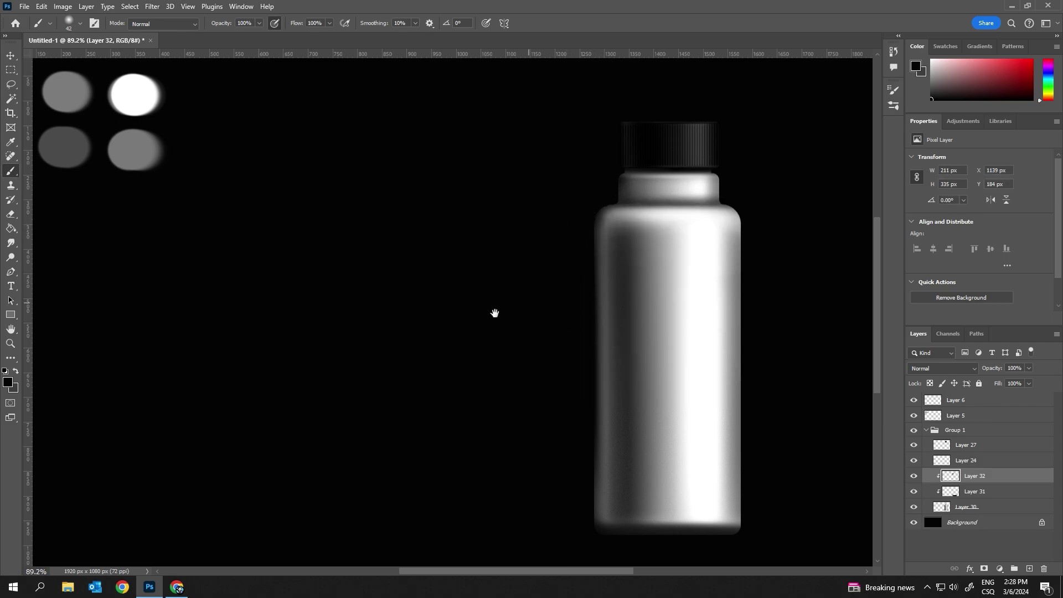
{"action": "left_click_drag", "start_coordinate": [494, 313], "coordinate": [282, 407]}
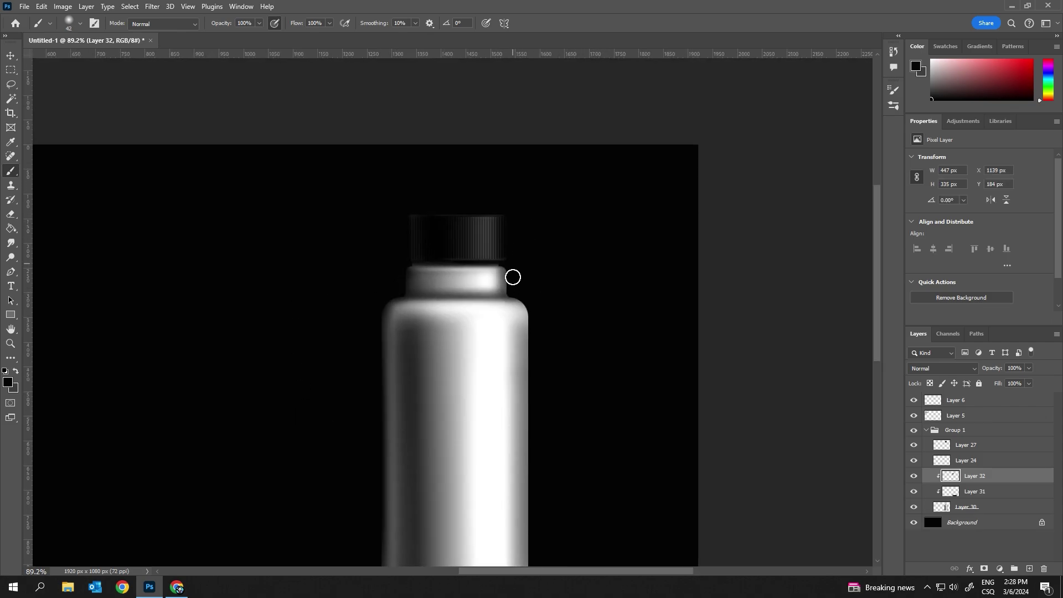
{"action": "left_click_drag", "start_coordinate": [512, 265], "coordinate": [330, 318]}
{"action": "scroll", "coordinate": [330, 318], "scroll_direction": "up", "scroll_amount": 5}
{"action": "right_click", "coordinate": [421, 357]}
{"action": "type", "text": "14"}
{"action": "key", "text": "Return"}
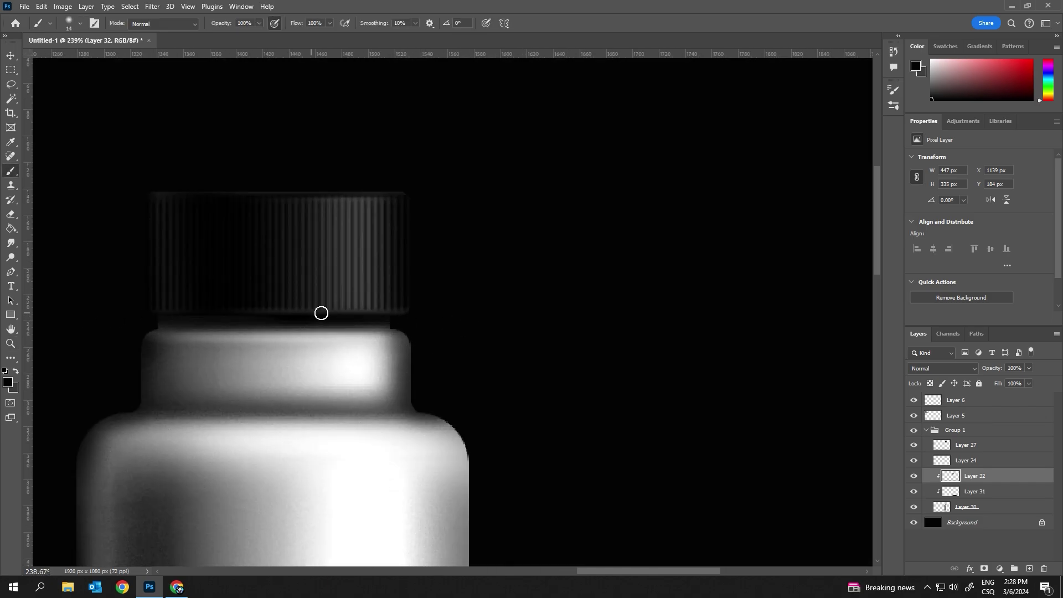
Step: Zoom back out to the whole bottle and enter the text 'aluminium bot'
{"action": "scroll", "coordinate": [415, 320], "scroll_direction": "down", "scroll_amount": 8}
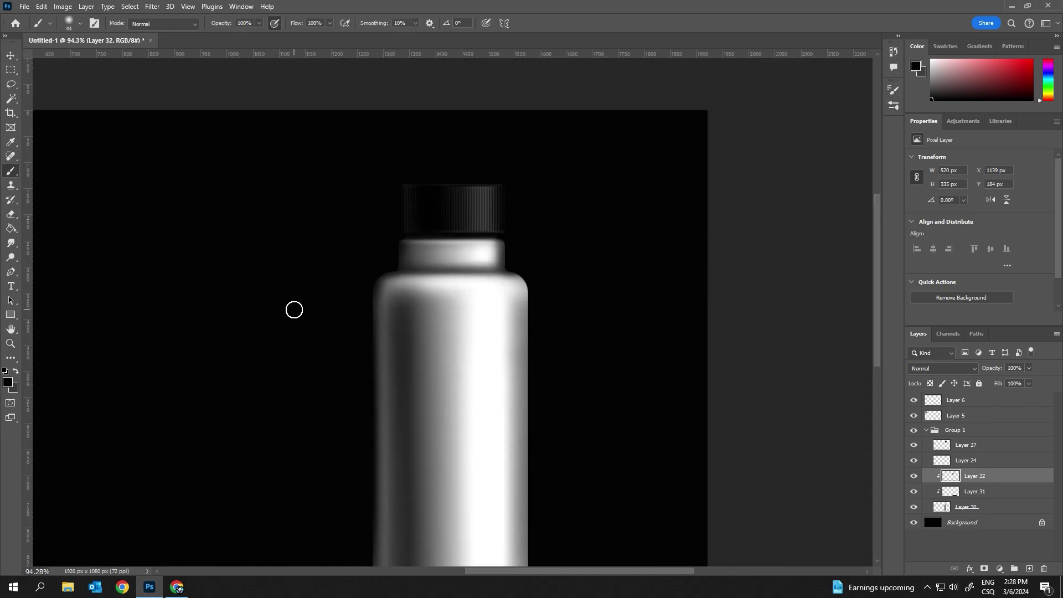
{"action": "key", "text": "z"}
{"action": "key", "text": "b"}
{"action": "left_click_drag", "start_coordinate": [382, 385], "coordinate": [611, 272]}
{"action": "right_click", "coordinate": [561, 376]}
{"action": "key", "text": "Escape"}
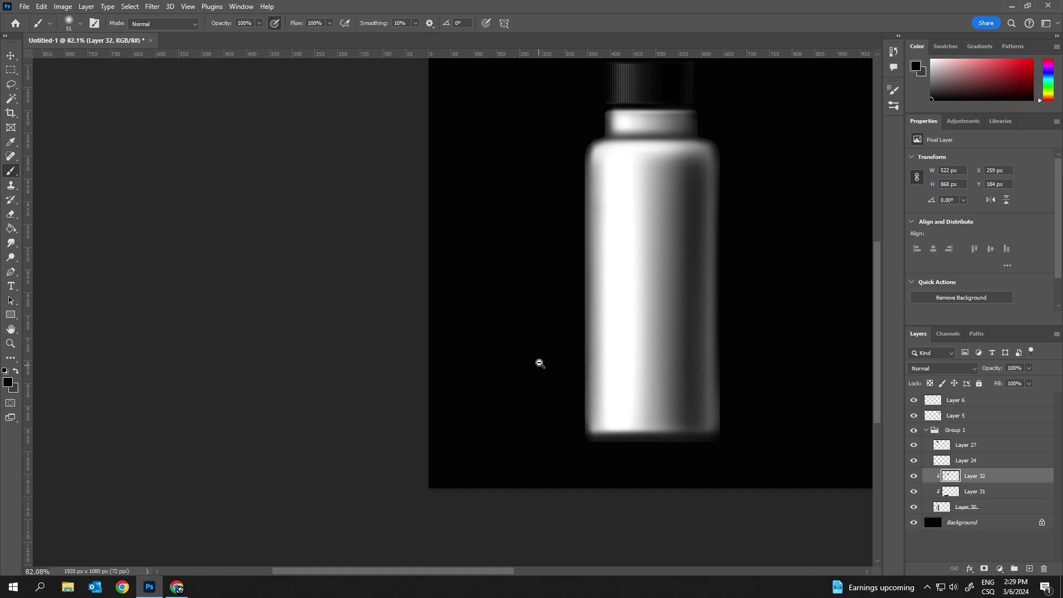
{"action": "scroll", "coordinate": [540, 363], "scroll_direction": "up", "scroll_amount": 2}
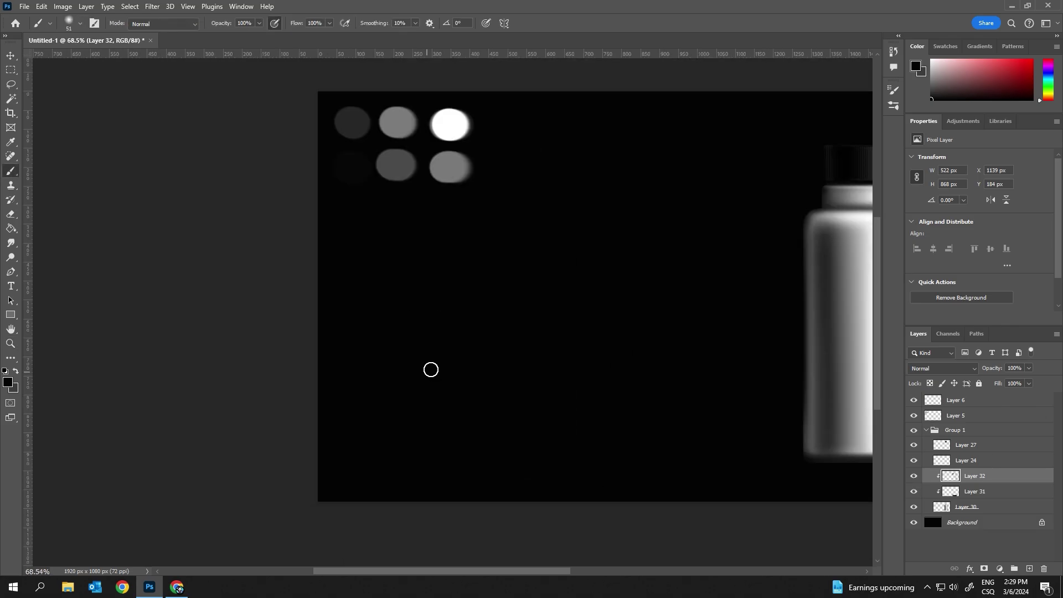
{"action": "type", "text": "aluminium bot"}
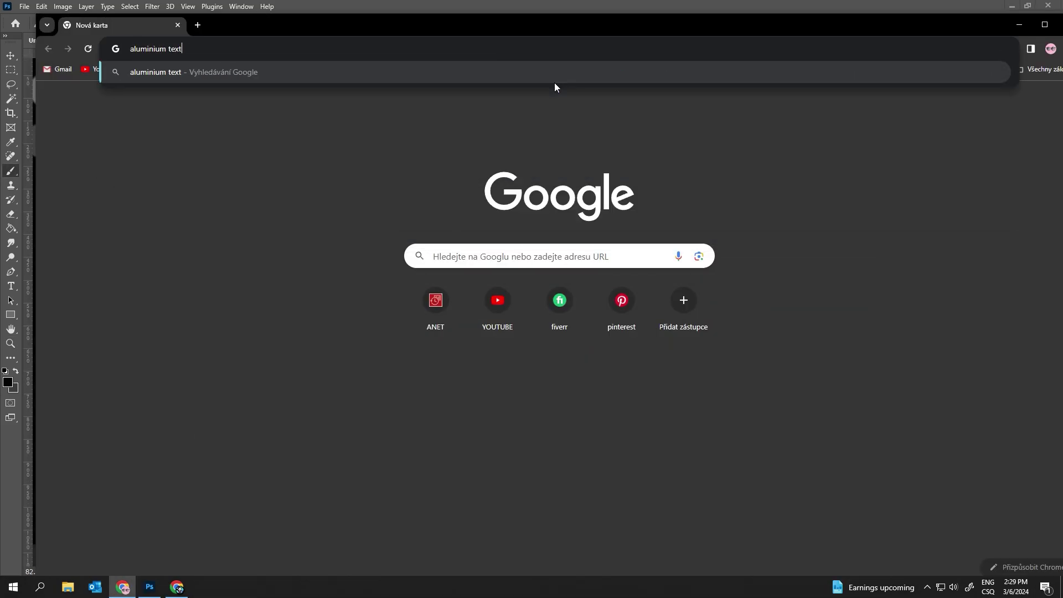
{"action": "left_click", "coordinate": [948, 468], "text": "alt"}
Step: Add a small Lorem ipsum text block on the bottle and duplicate it lower down
{"action": "key", "text": "t"}
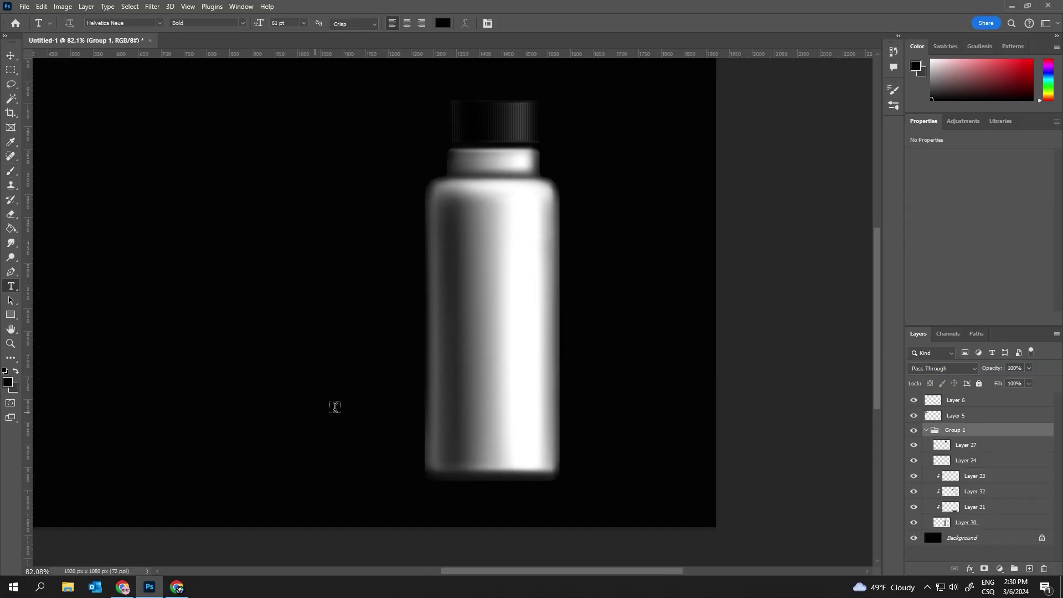
{"action": "left_click_drag", "start_coordinate": [527, 418], "coordinate": [532, 420]}
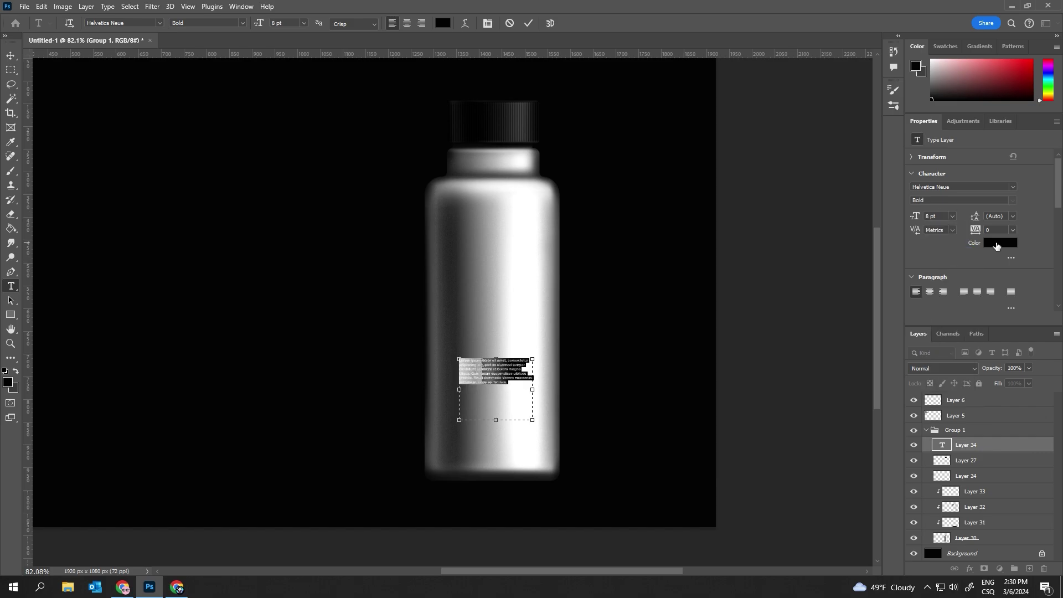
{"action": "key", "text": "ctrl+Return"}
{"action": "key", "text": "v"}
{"action": "left_click_drag", "start_coordinate": [490, 385], "coordinate": [486, 402]}
{"action": "left_click_drag", "start_coordinate": [490, 266], "coordinate": [494, 338]}
{"action": "double_click", "coordinate": [496, 339]}
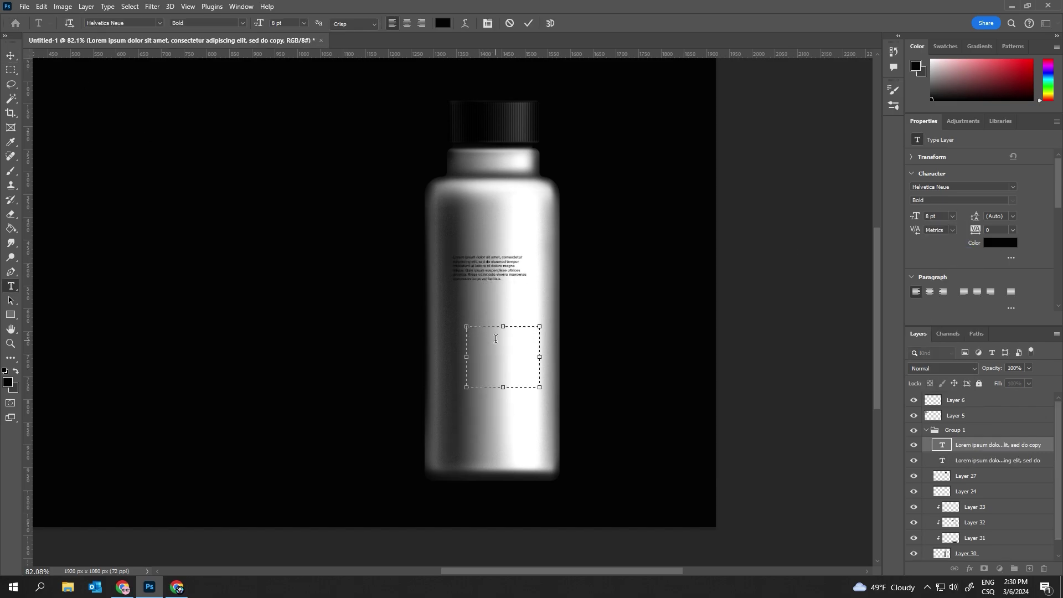
Step: Make the copy a 72 pt '02', scaled and stretched on the lower bottle
{"action": "left_click", "coordinate": [952, 216]}
{"action": "left_click", "coordinate": [935, 395]}
{"action": "type", "text": "02"}
{"action": "left_click_drag", "start_coordinate": [539, 387], "coordinate": [605, 467]}
{"action": "key", "text": "ctrl+Return"}
{"action": "left_click_drag", "start_coordinate": [510, 357], "coordinate": [509, 421]}
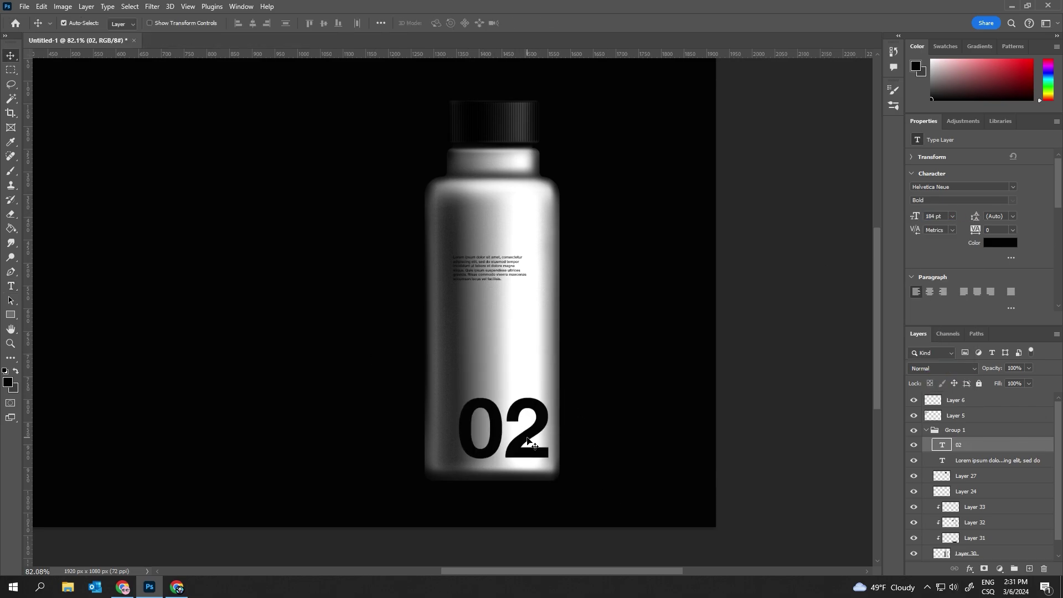
{"action": "key", "text": "ctrl+t"}
{"action": "mouse_move", "coordinate": [465, 469]}
{"action": "left_mouse_down"}
{"action": "mouse_move", "coordinate": [494, 446]}
{"action": "mouse_move", "coordinate": [480, 334]}
{"action": "left_mouse_up"}
{"action": "key", "text": "Return"}
Step: Retype a duplicate as SKETCH, rotate it vertical, halve it, and place it on the bottle's right
{"action": "double_click", "coordinate": [494, 345]}
{"action": "type", "text": "SKETCH"}
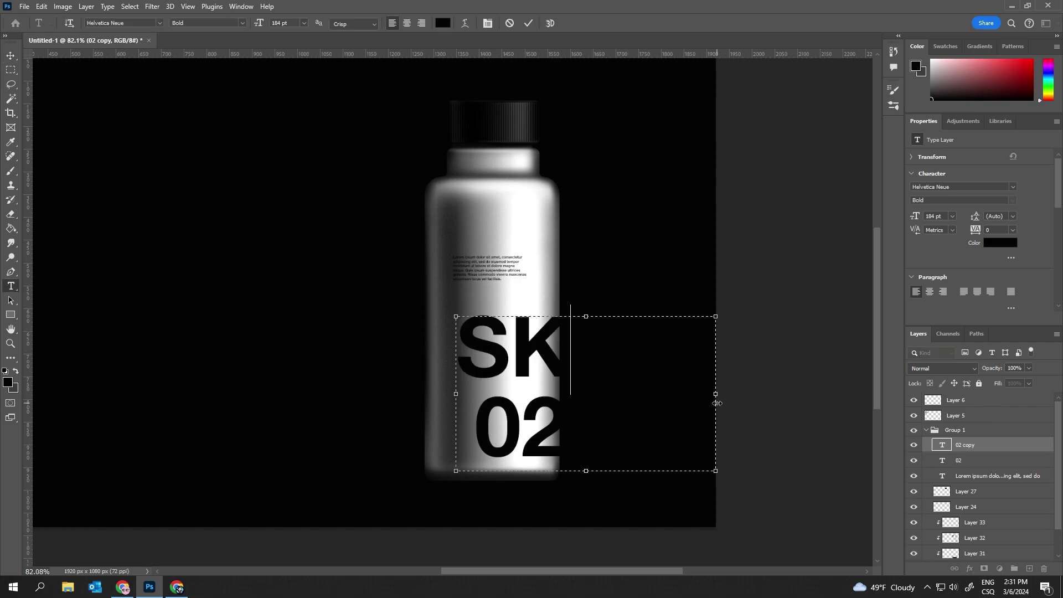
{"action": "key", "text": "ctrl+Return"}
{"action": "key", "text": "ctrl+t"}
{"action": "left_click_drag", "start_coordinate": [698, 476], "coordinate": [681, 310]}
{"action": "key", "text": "Return"}
{"action": "left_click_drag", "start_coordinate": [580, 291], "coordinate": [499, 238]}
{"action": "key", "text": "ctrl+t"}
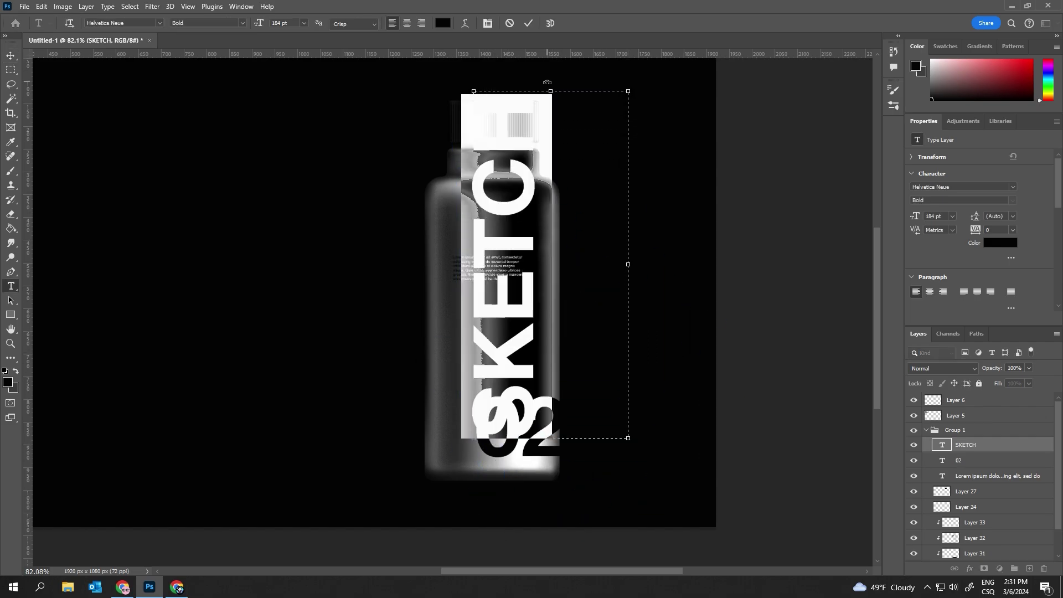
{"action": "left_click_drag", "start_coordinate": [451, 91], "coordinate": [499, 243]}
{"action": "left_click_drag", "start_coordinate": [524, 314], "coordinate": [528, 321]}
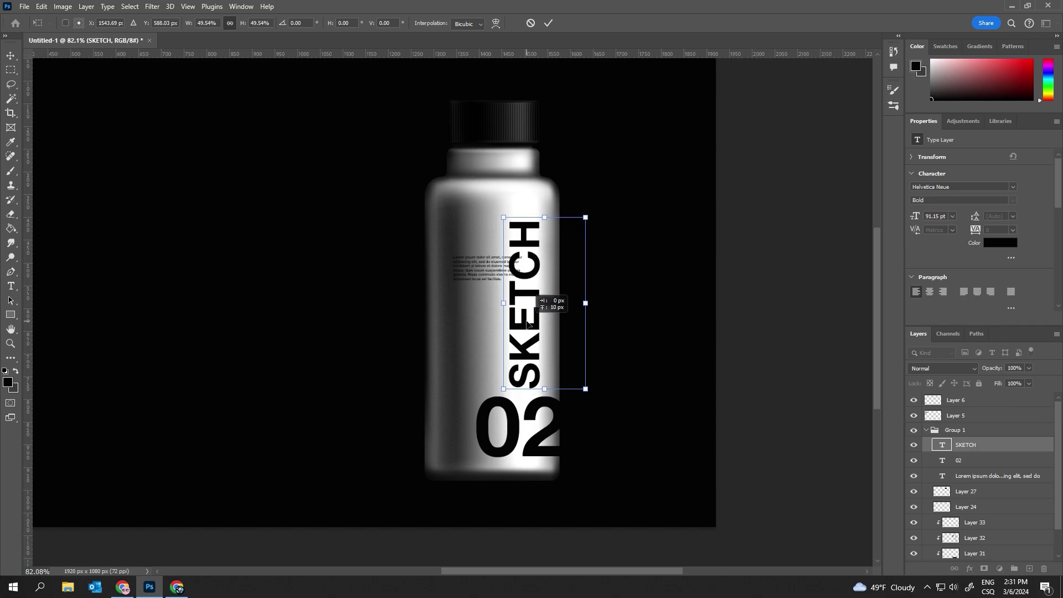
{"action": "key", "text": "Return"}
Step: Delete the 0 from 02 so only a large 2 remains
{"action": "key", "text": "t"}
{"action": "left_click", "coordinate": [497, 414]}
{"action": "key", "text": "BackSpace"}
{"action": "key", "text": "ctrl+Return"}
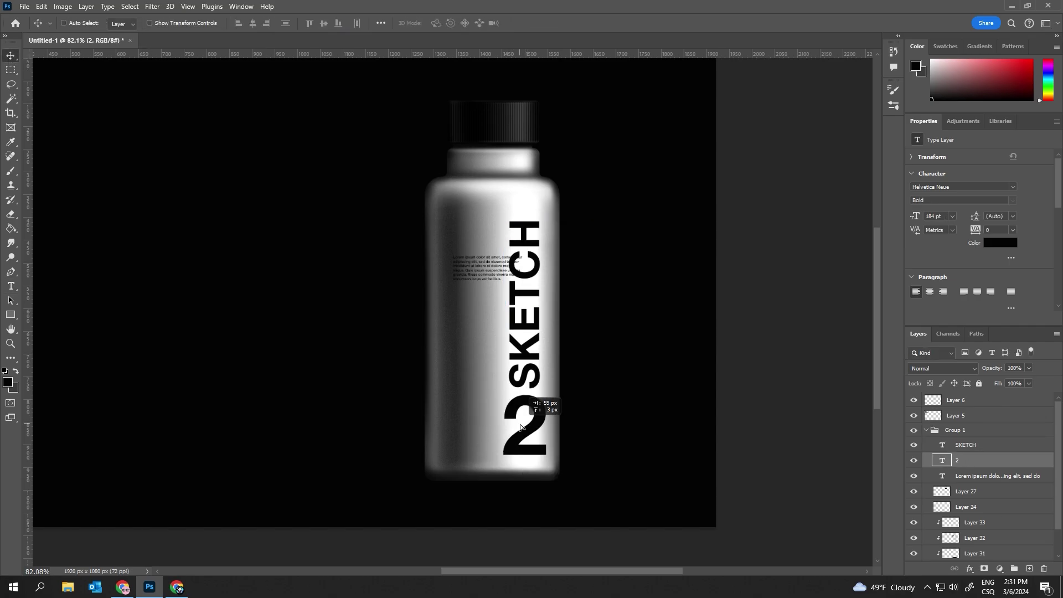
Step: Copy a brushed aluminium image from Google in the browser and return to Photoshop
{"action": "key", "text": "alt+Tab"}
{"action": "left_click", "coordinate": [626, 493]}
{"action": "left_click", "coordinate": [766, 260]}
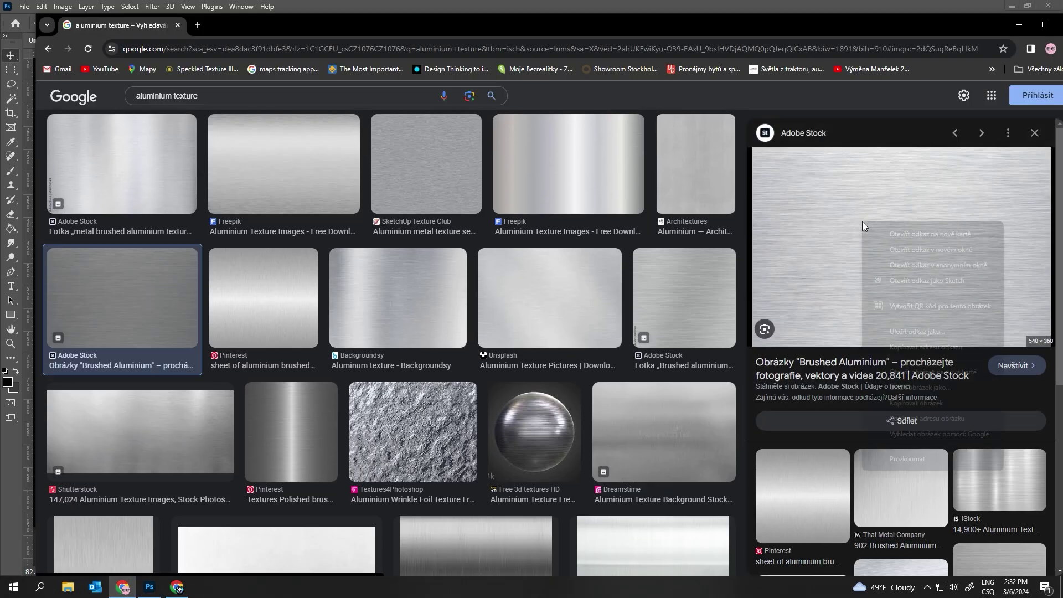
{"action": "key", "text": "alt+Tab"}
{"action": "left_click", "coordinate": [951, 492]}
Step: Scale the pasted aluminium texture over the bottle, clip it, and set it to Multiply
{"action": "key", "text": "ctrl+t"}
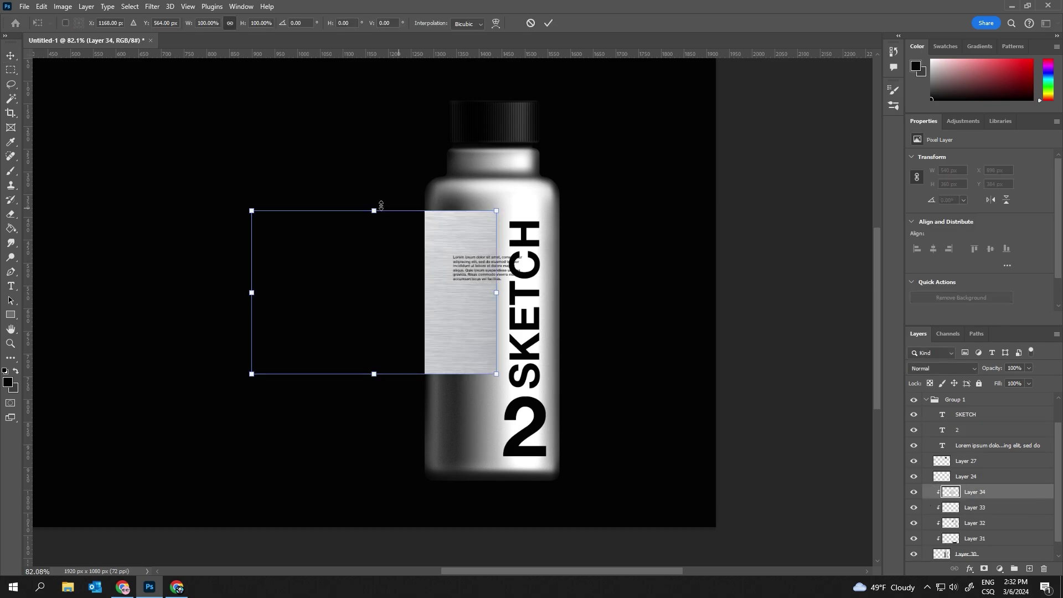
{"action": "left_click_drag", "start_coordinate": [374, 207], "coordinate": [676, 416]}
{"action": "key", "text": "Return"}
{"action": "key", "text": "ctrl+alt+g"}
{"action": "left_click", "coordinate": [942, 368]}
{"action": "left_click", "coordinate": [922, 329]}
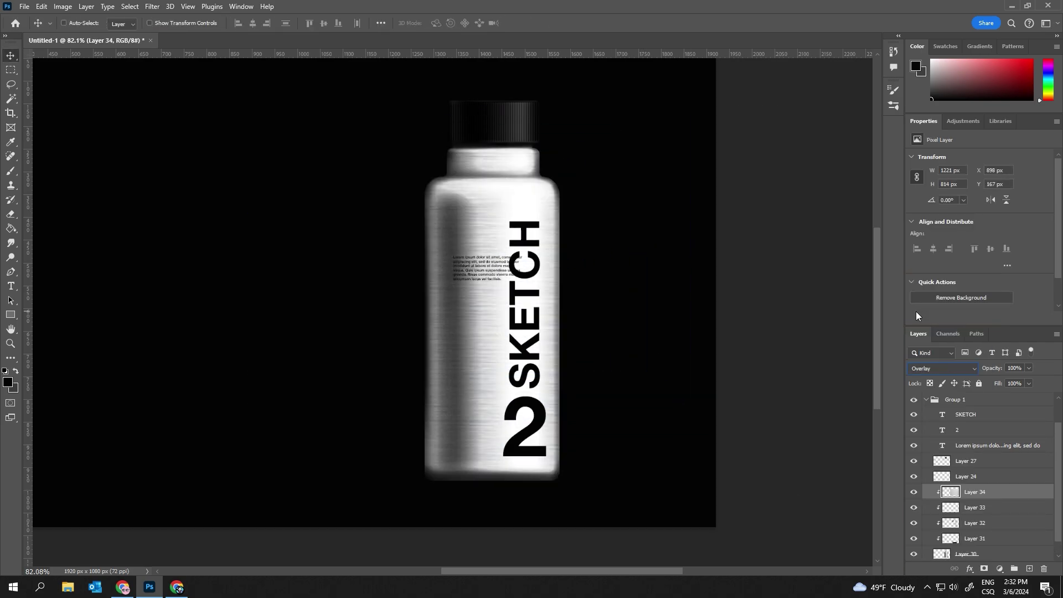
{"action": "left_click", "coordinate": [941, 368]}
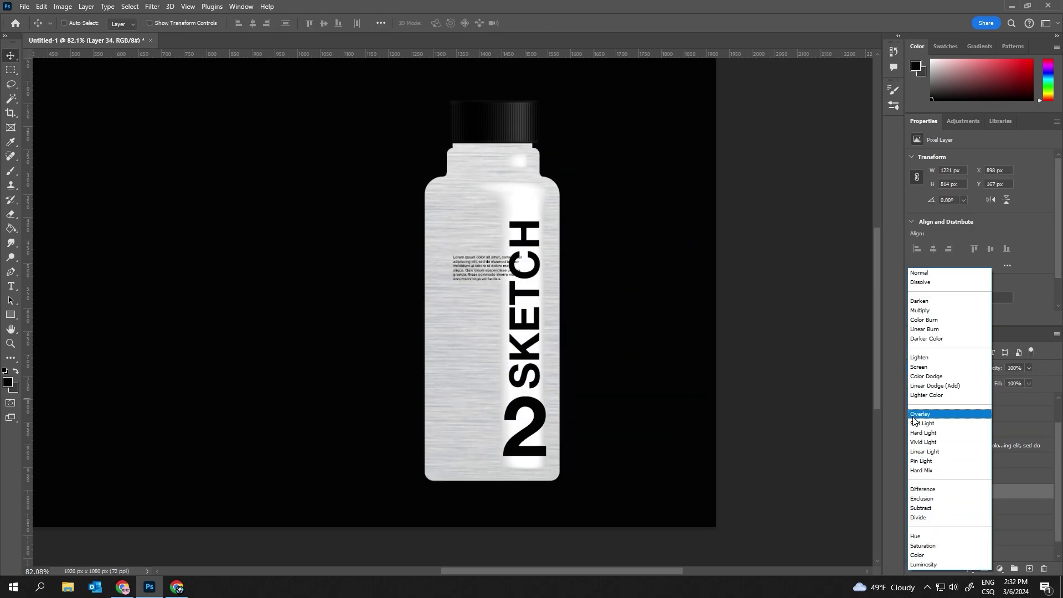
{"action": "left_click", "coordinate": [920, 310]}
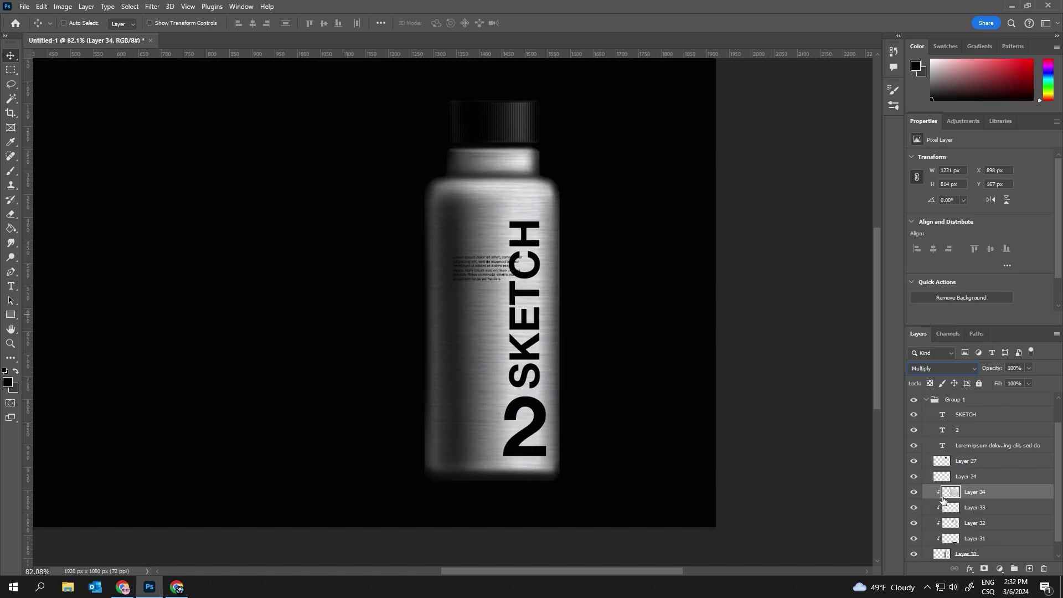
Step: Hide the 2 layer and duplicate the SKETCH text layer
{"action": "left_click", "coordinate": [914, 429]}
{"action": "left_click", "coordinate": [960, 415]}
{"action": "key", "text": "ctrl+j"}
{"action": "key", "text": "ctrl+t"}
Step: Turn the SKETCH copy horizontal and retype it as STORM at 26 pt
{"action": "left_click_drag", "start_coordinate": [581, 391], "coordinate": [603, 260]}
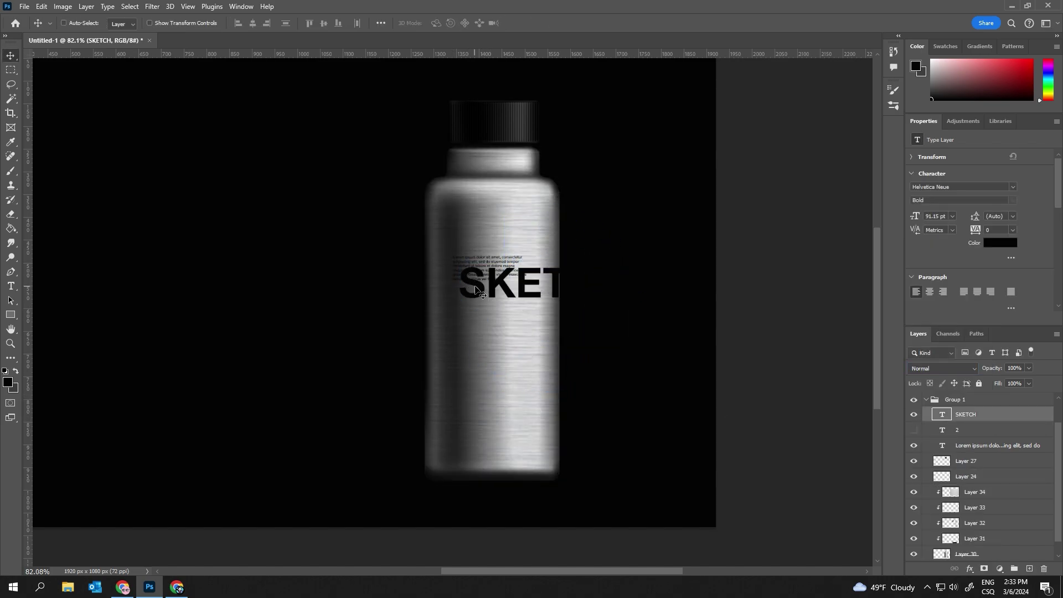
{"action": "key", "text": "Return"}
{"action": "key", "text": "t"}
{"action": "left_click", "coordinate": [454, 355]}
{"action": "type", "text": "TORM"}
{"action": "key", "text": "ctrl+a"}
{"action": "left_click_drag", "start_coordinate": [916, 216], "coordinate": [880, 218]}
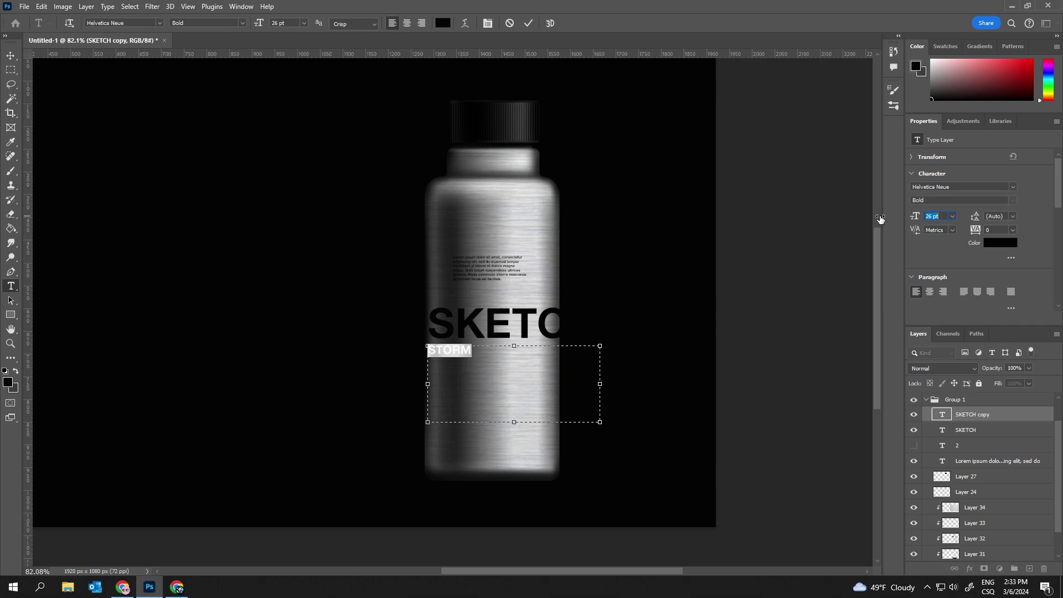
{"action": "key", "text": "ctrl+Return"}
Step: Move STORM up under SKETCH and set it in Helvetica Light
{"action": "key", "text": "v"}
{"action": "left_click_drag", "start_coordinate": [479, 356], "coordinate": [480, 347]}
{"action": "double_click", "coordinate": [481, 350]}
{"action": "left_click", "coordinate": [1013, 187]}
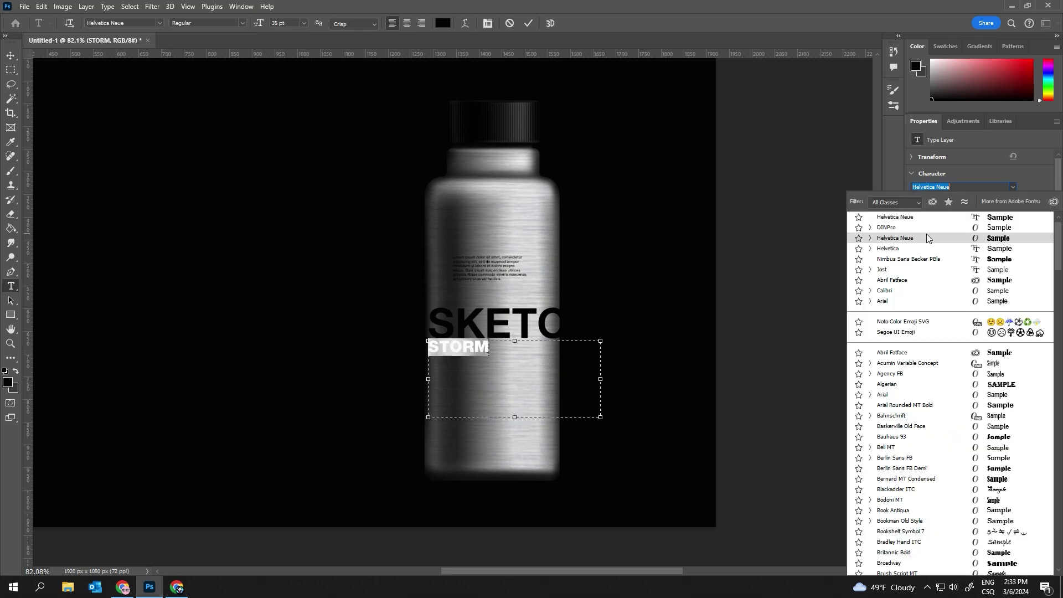
{"action": "left_click", "coordinate": [942, 234]}
{"action": "key", "text": "ctrl+Return"}
{"action": "key", "text": "v"}
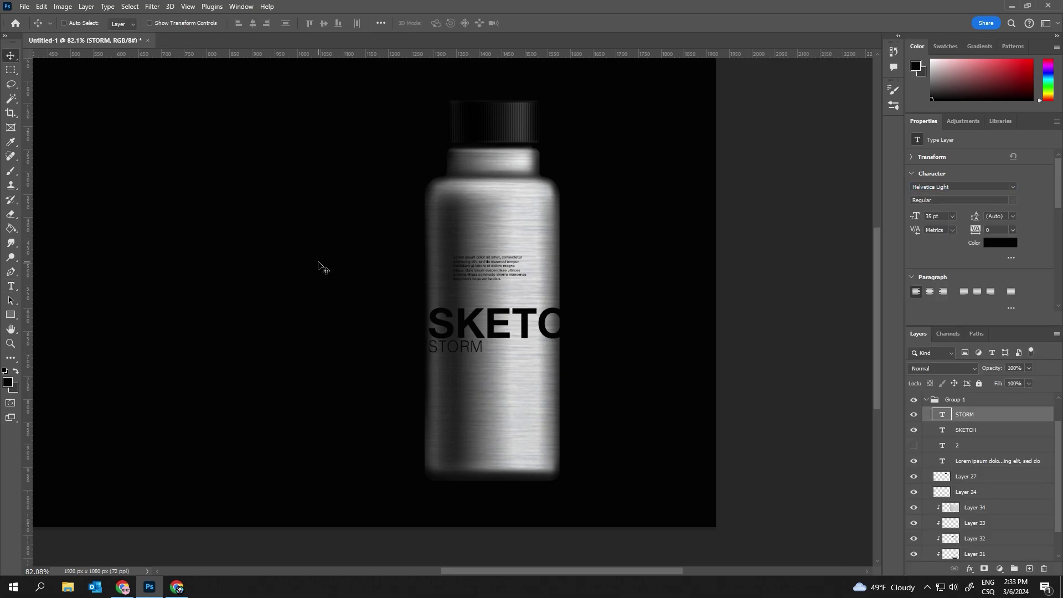
Step: Rotate SKETCH and STORM together by -90° and place them on the bottle's right side
{"action": "key", "text": "ctrl+t"}
{"action": "key", "text": "Return"}
{"action": "left_click", "coordinate": [498, 324], "text": "shift"}
{"action": "key", "text": "ctrl+t"}
{"action": "mouse_move", "coordinate": [428, 297]}
{"action": "left_mouse_down"}
{"action": "mouse_move", "coordinate": [482, 288]}
{"action": "mouse_move", "coordinate": [528, 327]}
{"action": "left_mouse_up"}
{"action": "key", "text": "Return"}
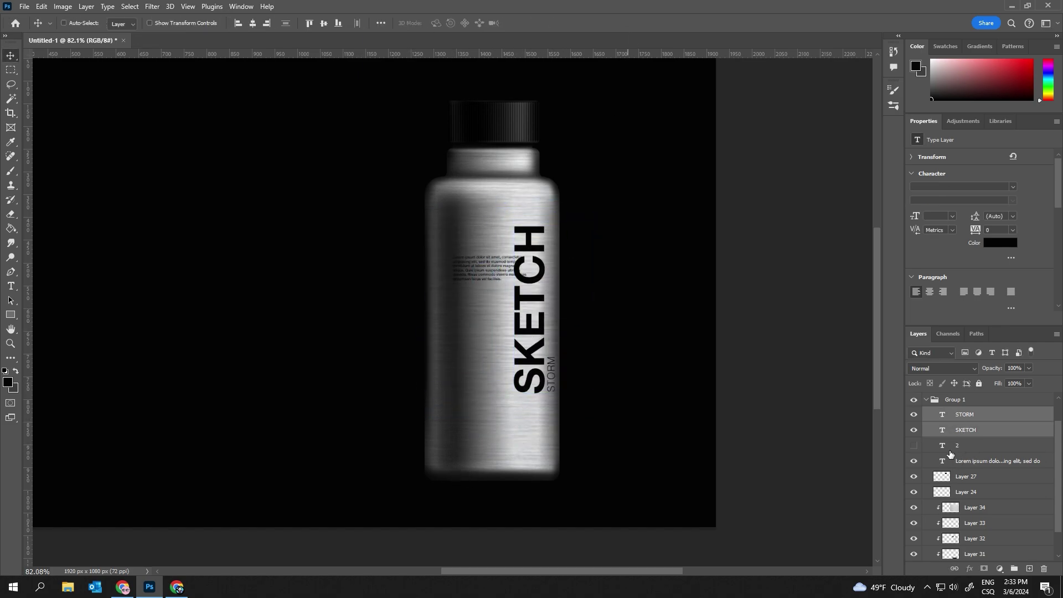
Step: Adjust the Lorem ipsum body text transform, then select the SKETCH layer
{"action": "left_click", "coordinate": [470, 280]}
{"action": "key", "text": "ctrl+t"}
{"action": "key", "text": "Return"}
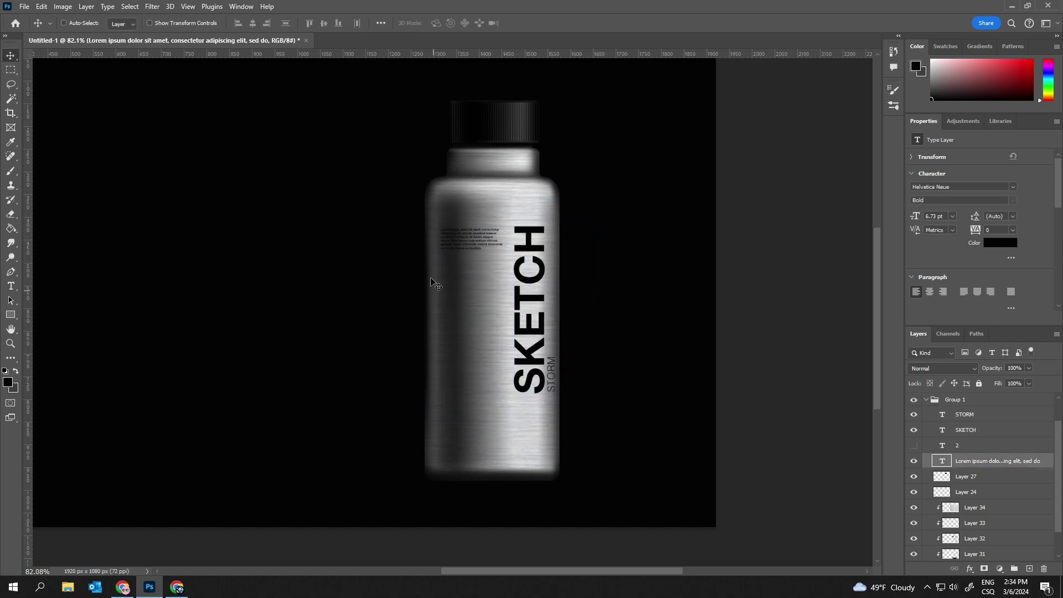
{"action": "scroll", "coordinate": [531, 351], "scroll_direction": "down", "scroll_amount": 1}
{"action": "left_click", "coordinate": [962, 431]}
Step: Merge SKETCH and STORM into one layer and add a clipped layer above it
{"action": "right_click", "coordinate": [962, 435]}
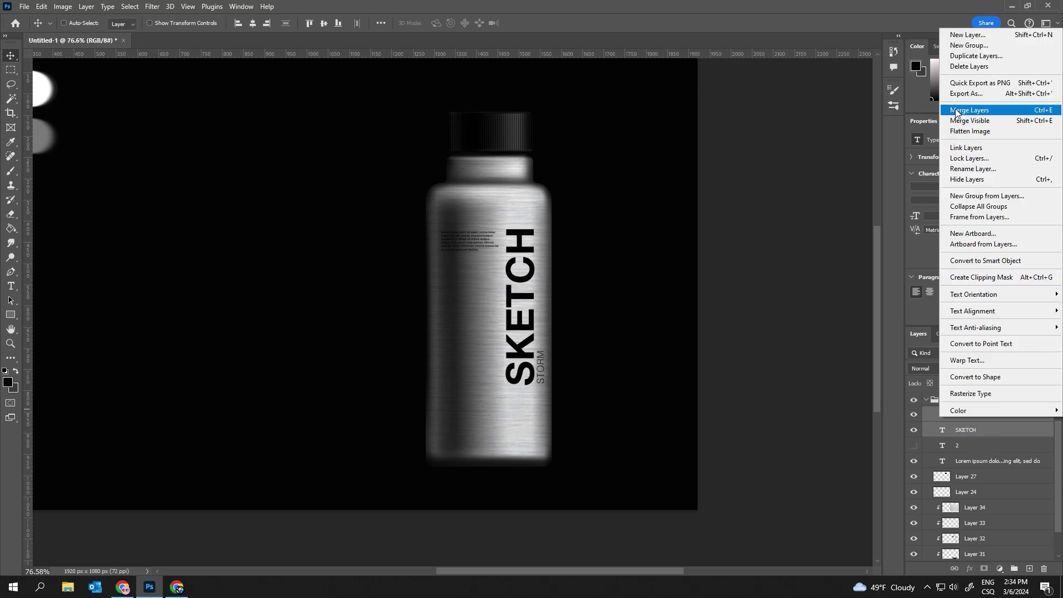
{"action": "left_click", "coordinate": [952, 107]}
{"action": "key", "text": "b"}
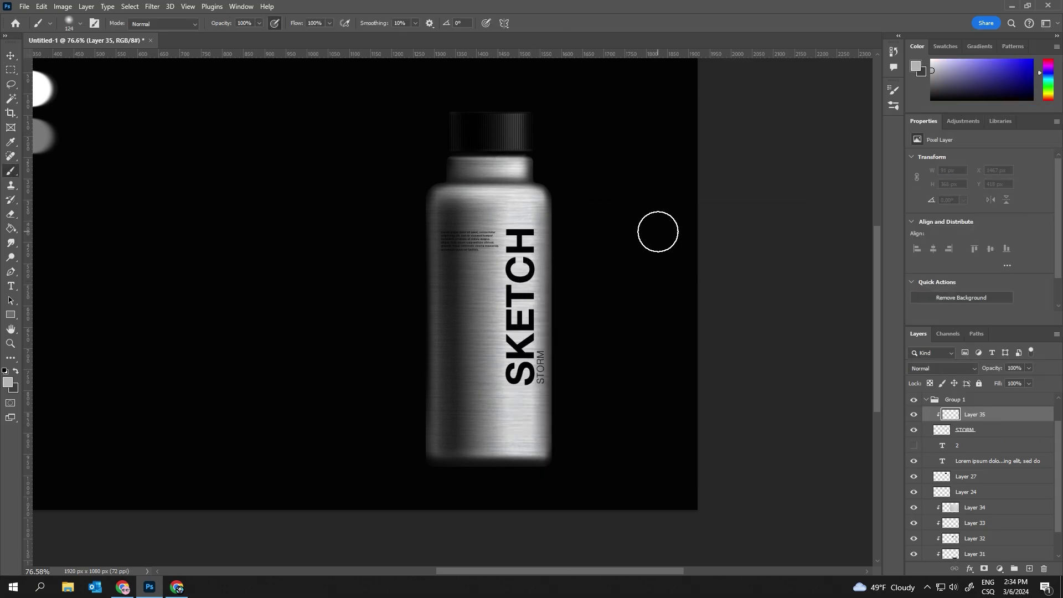
{"action": "scroll", "coordinate": [439, 192], "scroll_direction": "down", "scroll_amount": 1}
{"action": "scroll", "coordinate": [439, 192], "scroll_direction": "left", "scroll_amount": 3}
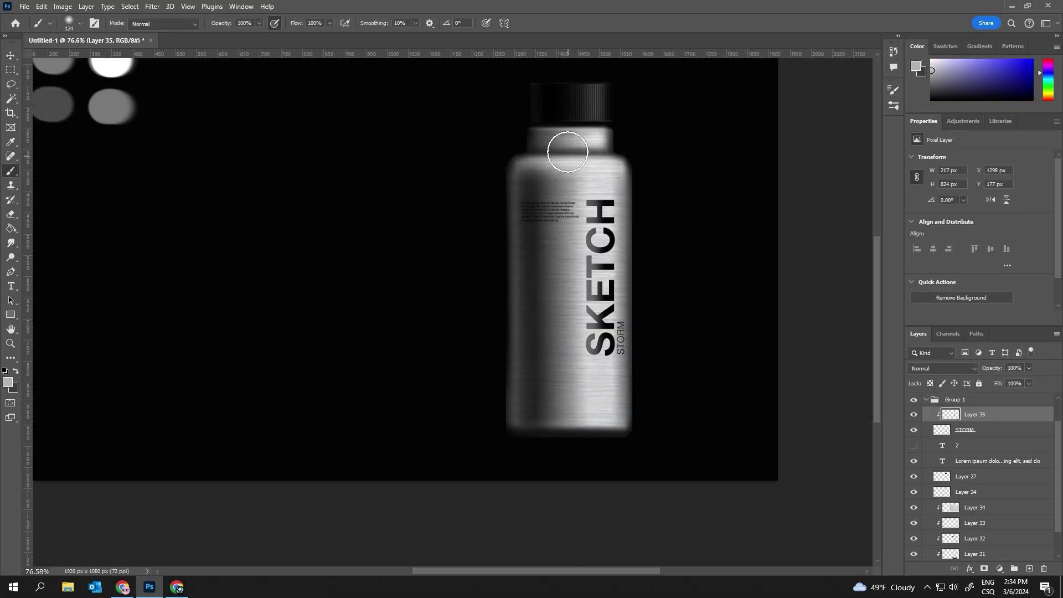
Step: Paint soft shading on the lettering with Brush and Eraser, and unhide the 2
{"action": "right_click", "coordinate": [584, 308]}
{"action": "key", "text": "Escape"}
{"action": "right_click", "coordinate": [567, 266]}
{"action": "key", "text": "e"}
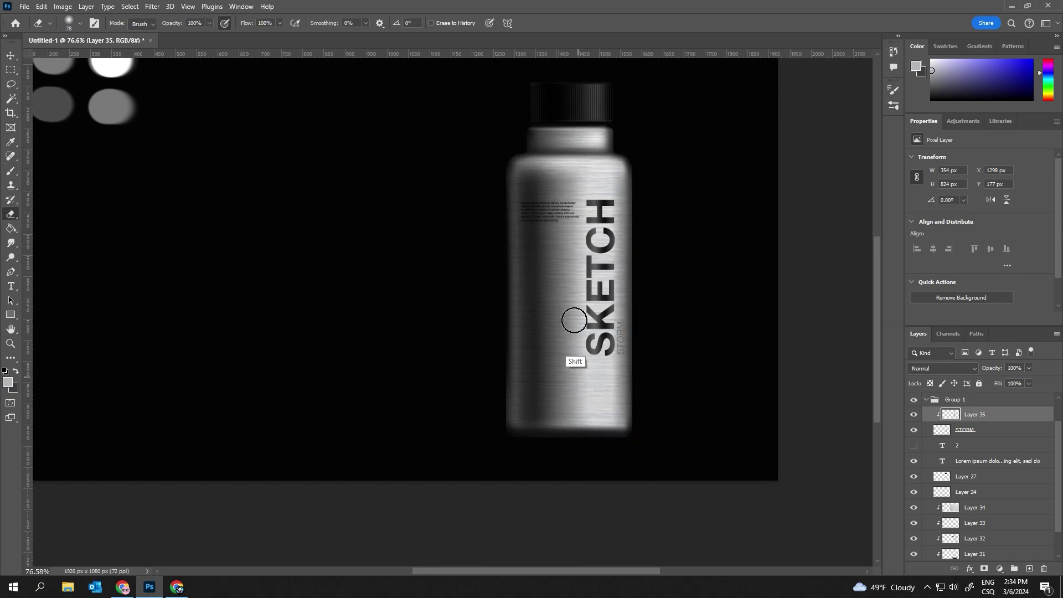
{"action": "scroll", "coordinate": [475, 315], "scroll_direction": "up", "scroll_amount": 1}
{"action": "left_click", "coordinate": [975, 445]}
Step: Scale the 2 down, move it into the lower bottle, and retype it as 02
{"action": "left_click", "coordinate": [913, 445]}
{"action": "key", "text": "ctrl+t"}
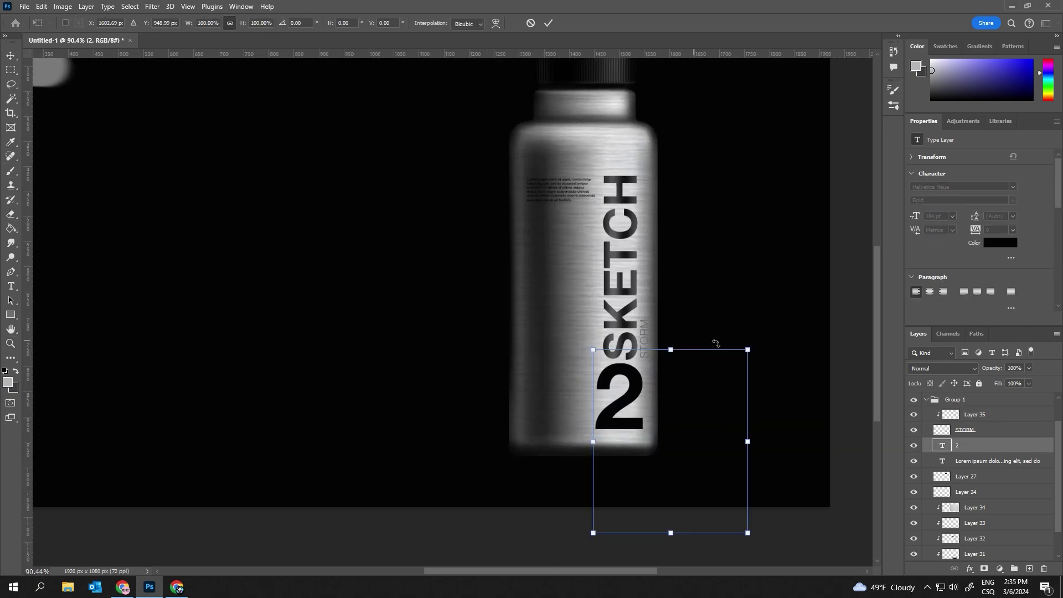
{"action": "left_click_drag", "start_coordinate": [748, 349], "coordinate": [646, 361]}
{"action": "mouse_move", "coordinate": [554, 421]}
{"action": "left_mouse_down"}
{"action": "mouse_move", "coordinate": [627, 423]}
{"action": "mouse_move", "coordinate": [603, 409]}
{"action": "left_mouse_up"}
{"action": "key", "text": "Return"}
{"action": "double_click", "coordinate": [619, 390]}
{"action": "type", "text": "02"}
{"action": "key", "text": "ctrl+Return"}
{"action": "key", "text": "v"}
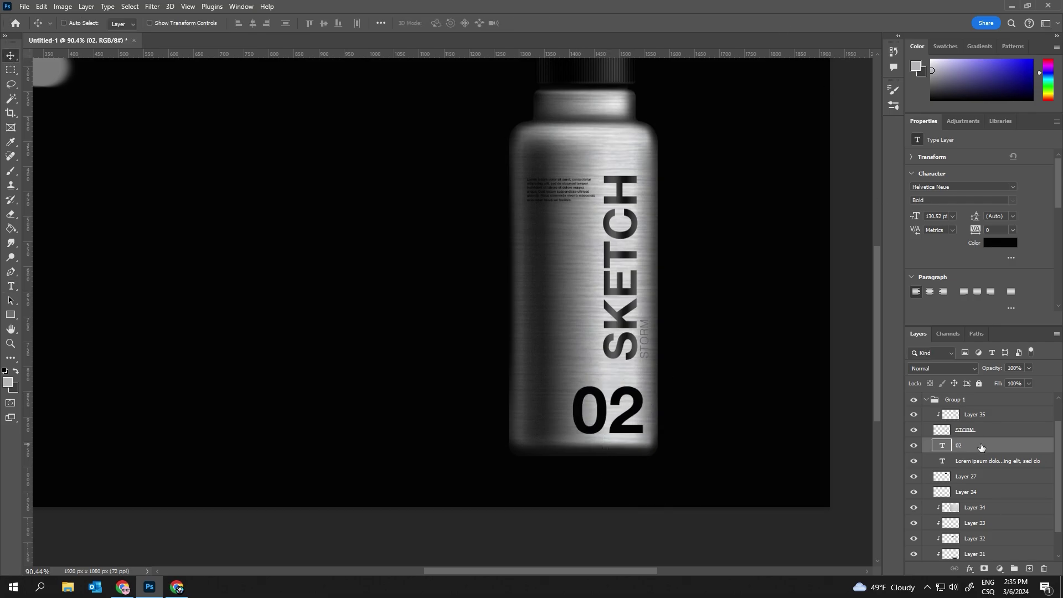
Step: Give the 02 a Bevel & Emboss and a light grey #cdced0 Colour Overlay
{"action": "double_click", "coordinate": [981, 448]}
{"action": "left_click", "coordinate": [747, 295]}
{"action": "left_click", "coordinate": [747, 396]}
{"action": "left_click", "coordinate": [976, 288]}
{"action": "left_click", "coordinate": [623, 385]}
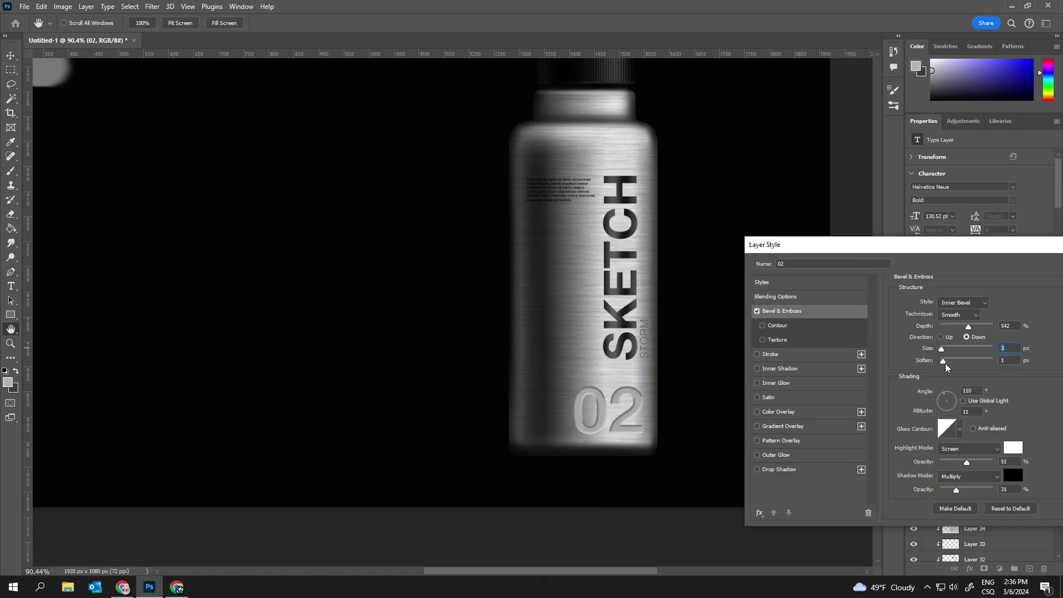
{"action": "key", "text": "Return"}
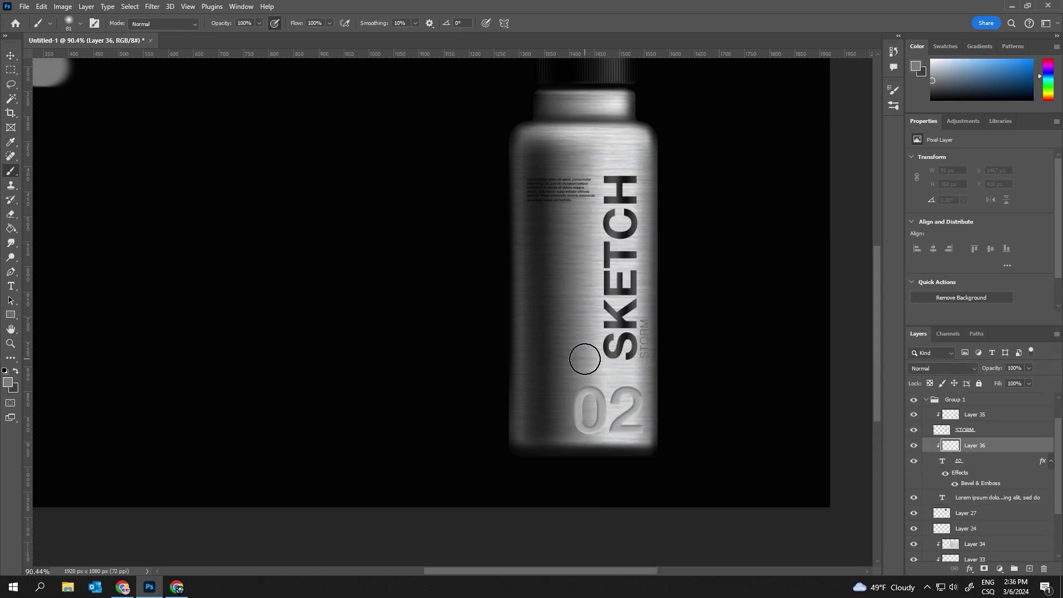
Step: Paint shading around the 02 and deepen its Bevel & Emboss settings
{"action": "key", "text": "bracketright"}
{"action": "left_click_drag", "start_coordinate": [585, 358], "coordinate": [555, 433]}
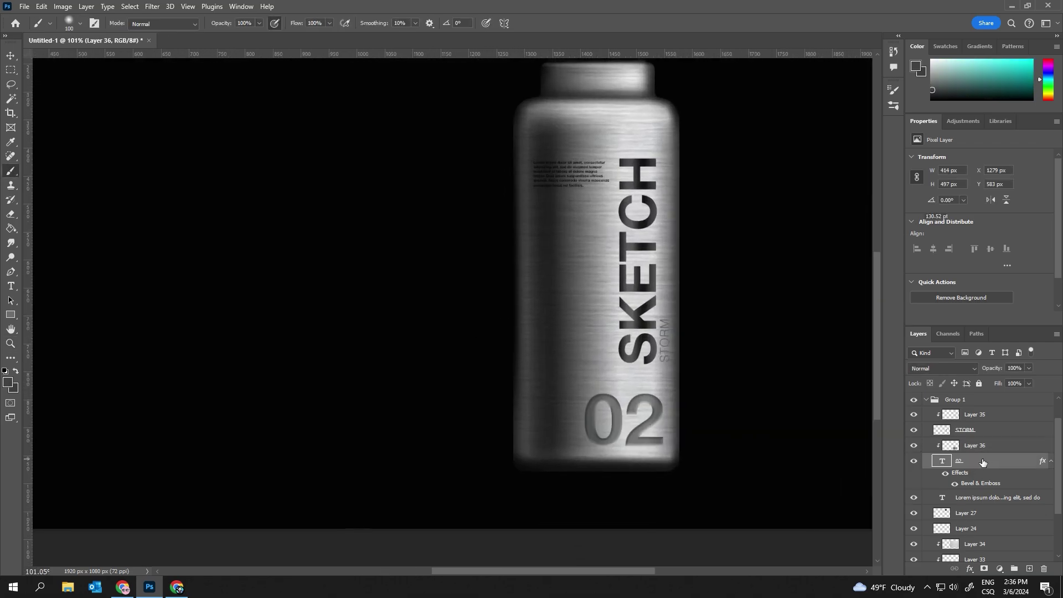
{"action": "double_click", "coordinate": [983, 462]}
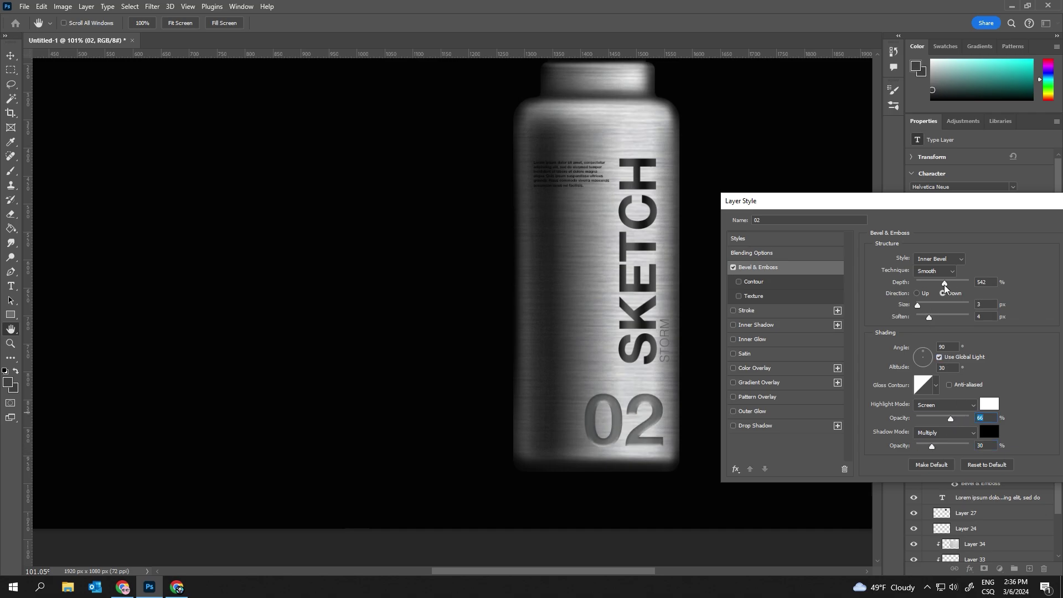
{"action": "key", "text": "Return"}
Step: Brighten Layer 36 with a Levels adjustment
{"action": "left_click", "coordinate": [928, 444]}
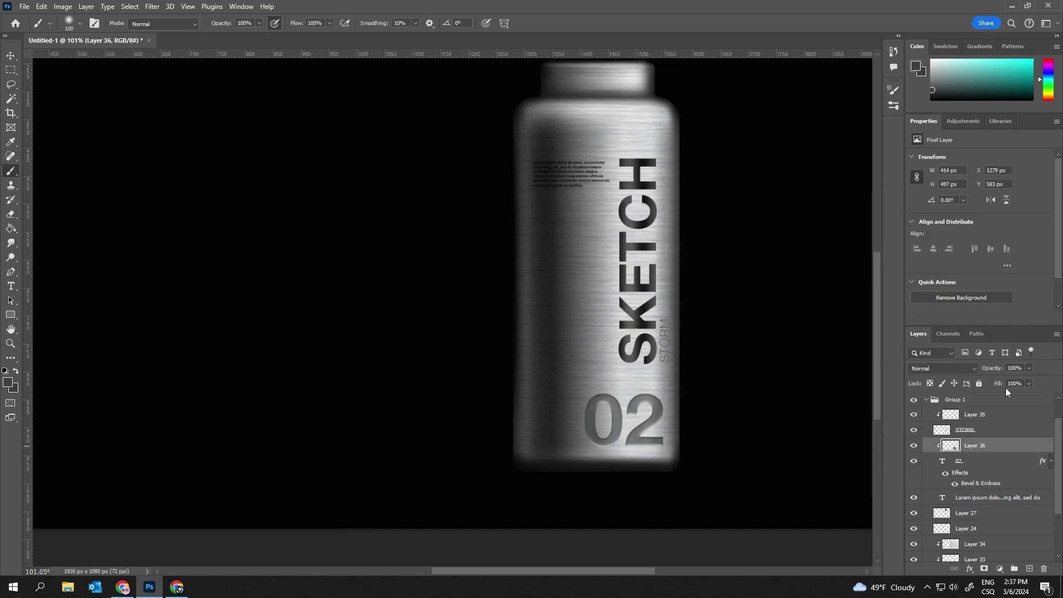
{"action": "key", "text": "ctrl+l"}
{"action": "left_click_drag", "start_coordinate": [878, 355], "coordinate": [886, 357]}
{"action": "left_click", "coordinate": [996, 247]}
Step: Duplicate Layer 34 into the bottle group and clip the copy to the bottle
{"action": "scroll", "coordinate": [1003, 504], "scroll_direction": "down", "scroll_amount": 2}
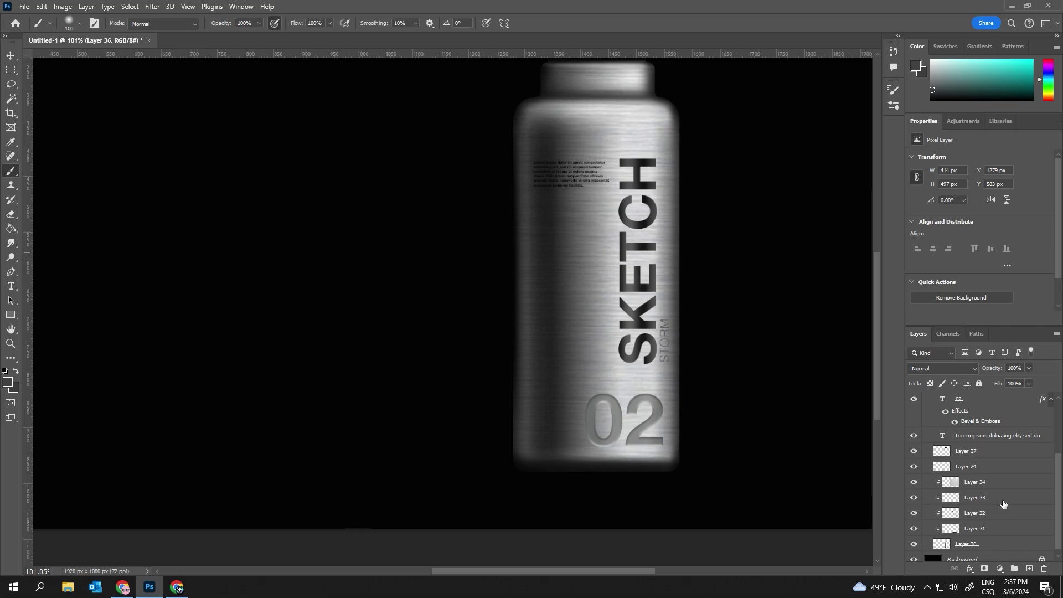
{"action": "right_click", "coordinate": [1003, 504]}
{"action": "left_click_drag", "start_coordinate": [974, 481], "coordinate": [975, 448]}
{"action": "right_click", "coordinate": [982, 476]}
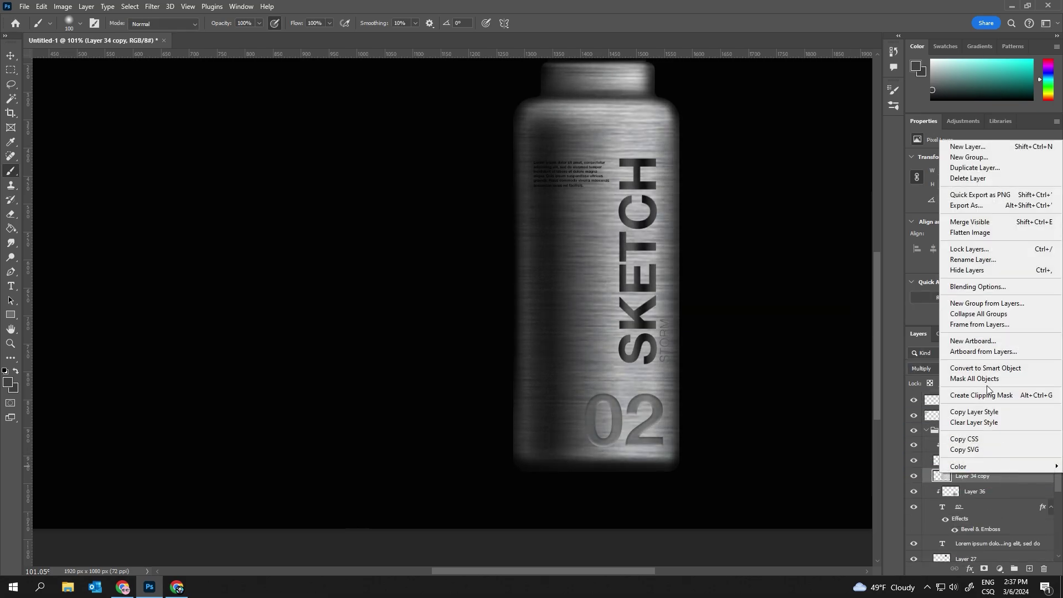
{"action": "left_click", "coordinate": [986, 394]}
Step: Rasterize the 02 text and apply a Gaussian Blur to it
{"action": "left_click", "coordinate": [974, 506]}
{"action": "left_click", "coordinate": [152, 6]}
{"action": "left_click", "coordinate": [182, 17]}
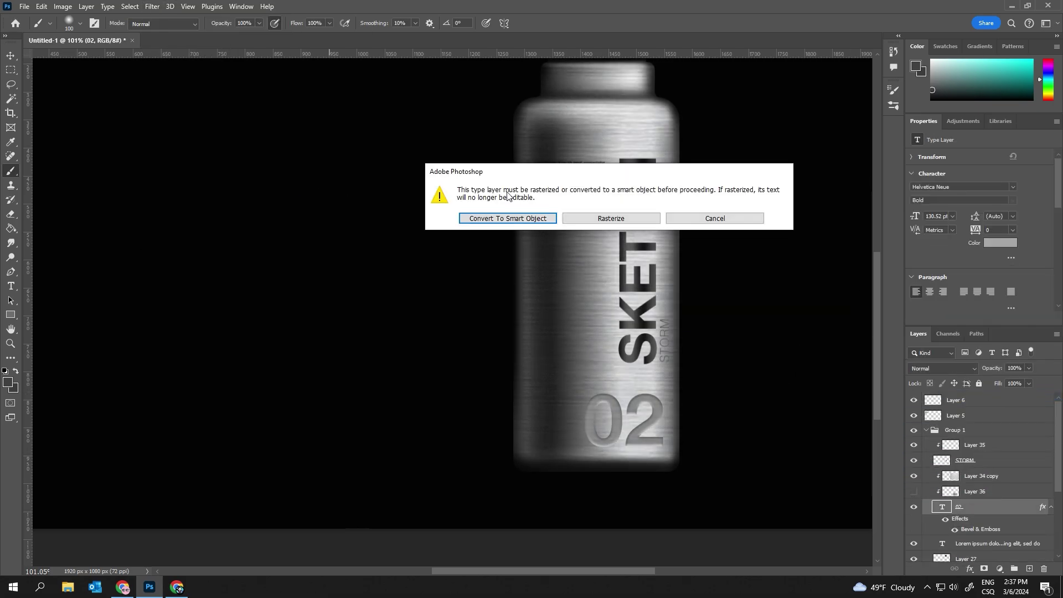
{"action": "left_click", "coordinate": [613, 218]}
{"action": "left_click", "coordinate": [253, 165]}
{"action": "key", "text": "z"}
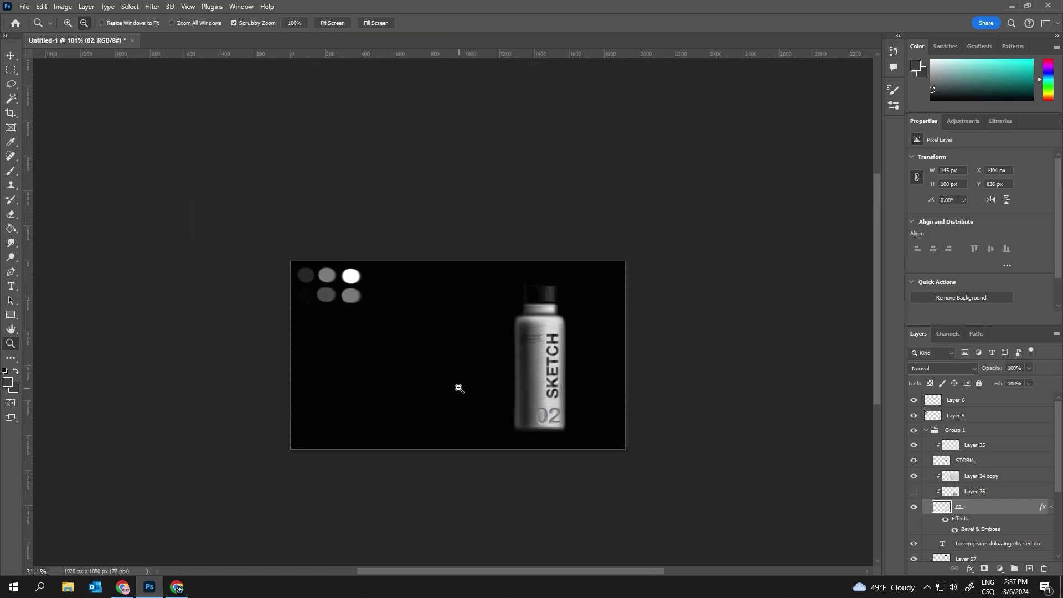
{"action": "scroll", "coordinate": [496, 393], "scroll_direction": "down", "scroll_amount": 3}
{"action": "scroll", "coordinate": [496, 393], "scroll_direction": "up", "scroll_amount": 3}
Step: Draw a thin dark vertical bar to the left of SKETCH
{"action": "key", "text": "b"}
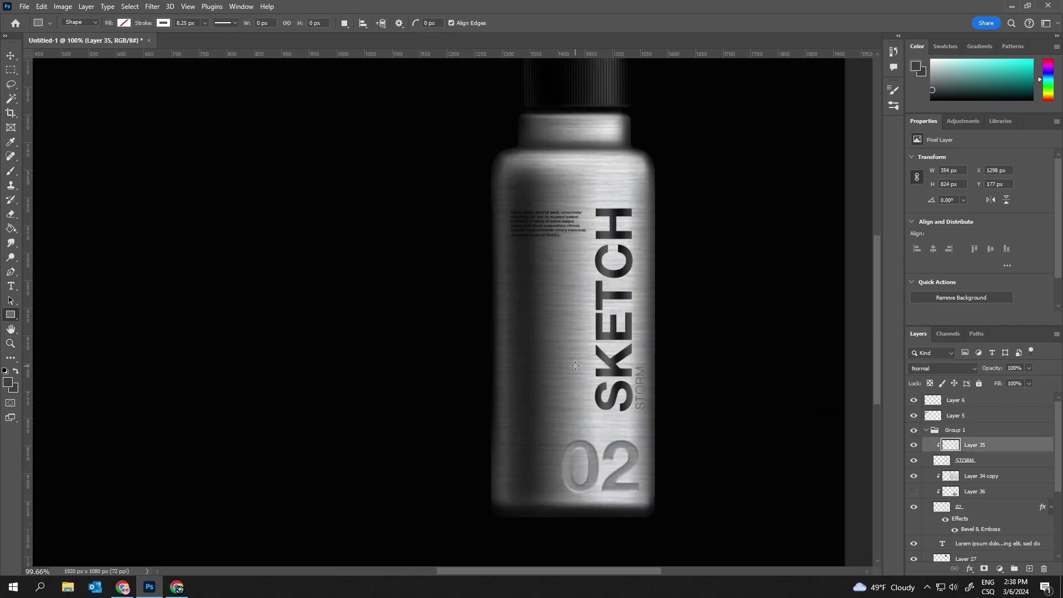
{"action": "left_click_drag", "start_coordinate": [563, 286], "coordinate": [564, 356]}
{"action": "left_click", "coordinate": [124, 23]}
{"action": "left_click", "coordinate": [226, 72]}
{"action": "left_click", "coordinate": [911, 377]}
{"action": "key", "text": "v"}
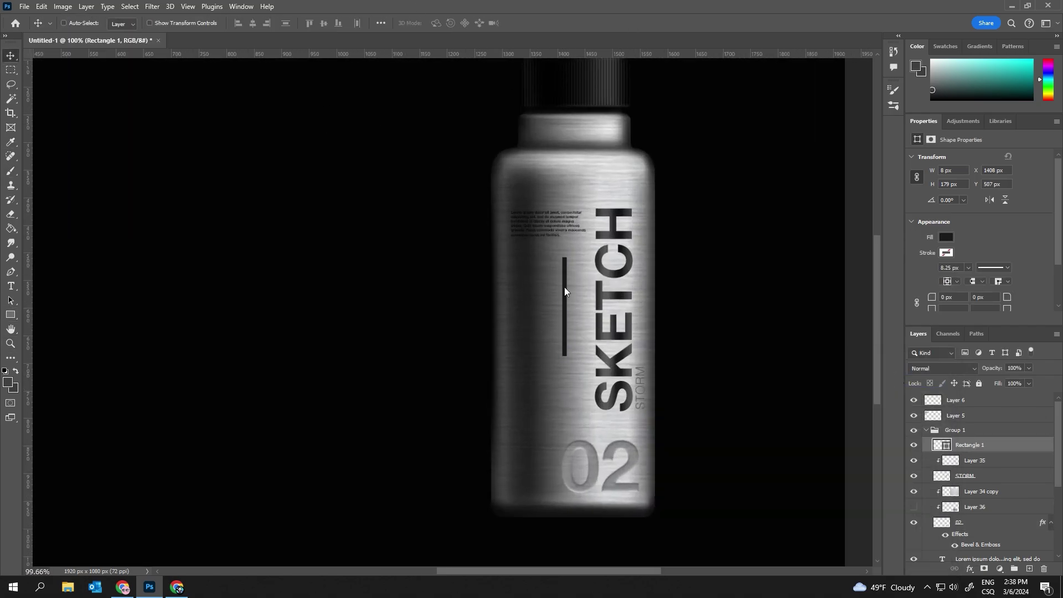
Step: Alt-drag a copy of the Lorem ipsum text beside the bar and narrow it into a column
{"action": "scroll", "coordinate": [490, 352], "scroll_direction": "up", "scroll_amount": 1}
{"action": "key", "text": "v"}
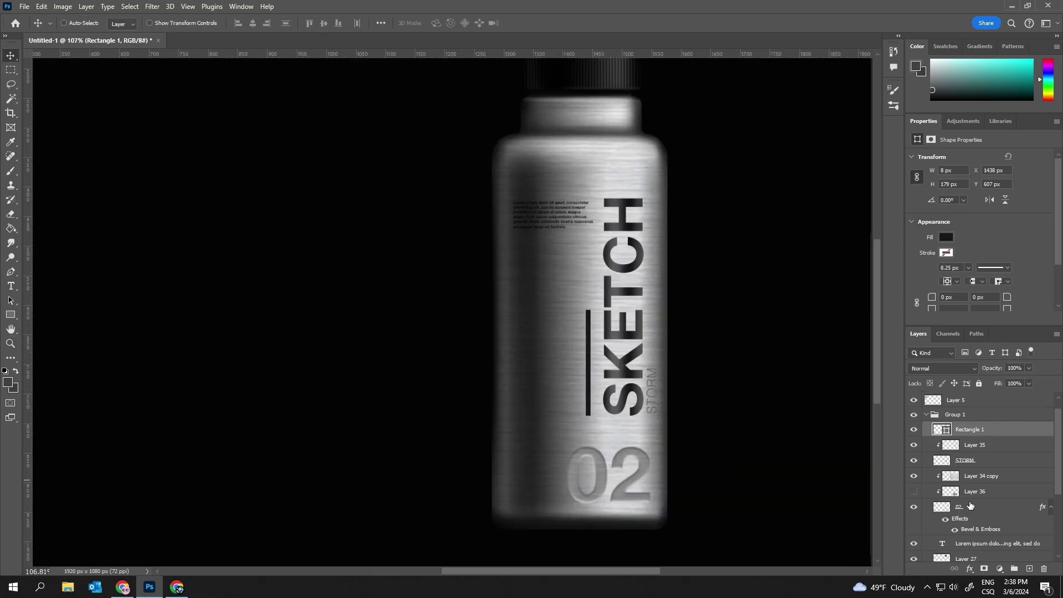
{"action": "left_click_drag", "start_coordinate": [569, 200], "coordinate": [558, 373]}
{"action": "left_click_drag", "start_coordinate": [560, 421], "coordinate": [545, 421]}
{"action": "key", "text": "ctrl+Return"}
{"action": "key", "text": "v"}
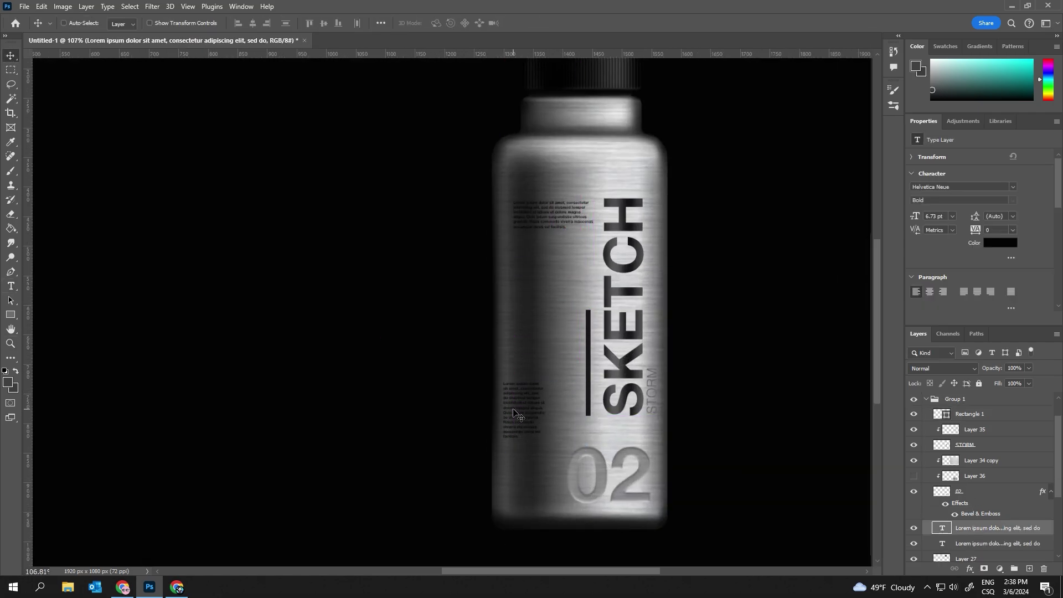
{"action": "scroll", "coordinate": [463, 285], "scroll_direction": "down", "scroll_amount": 3}
{"action": "scroll", "coordinate": [491, 311], "scroll_direction": "up", "scroll_amount": 5}
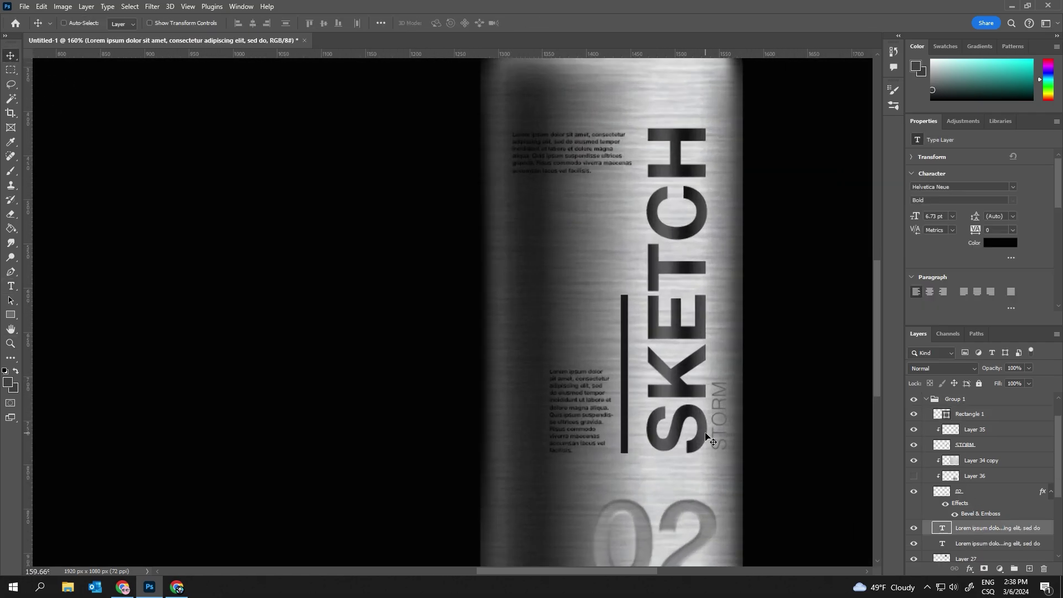
Step: Place another text copy above the column and edit it to read 02
{"action": "left_click_drag", "start_coordinate": [560, 308], "coordinate": [559, 284]}
{"action": "double_click", "coordinate": [559, 283]}
{"action": "type", "text": "02"}
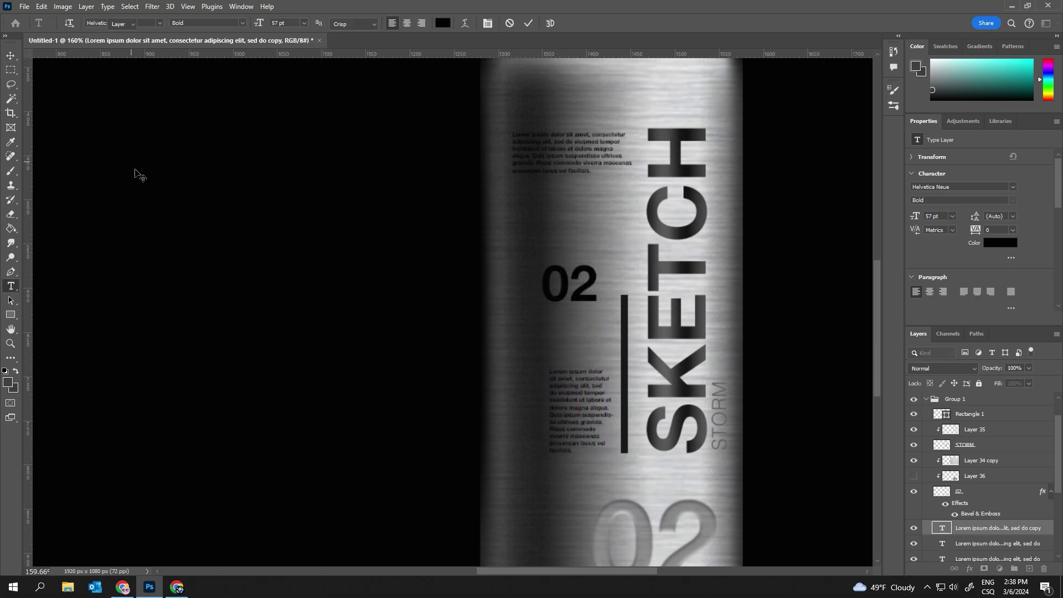
{"action": "scroll", "coordinate": [394, 308], "scroll_direction": "down", "scroll_amount": 3}
{"action": "key", "text": "alt+Tab"}
Step: Search Google Images in a new Chrome tab for 'qr code' and preview the first result
{"action": "key", "text": "ctrl+t"}
{"action": "type", "text": "q"}
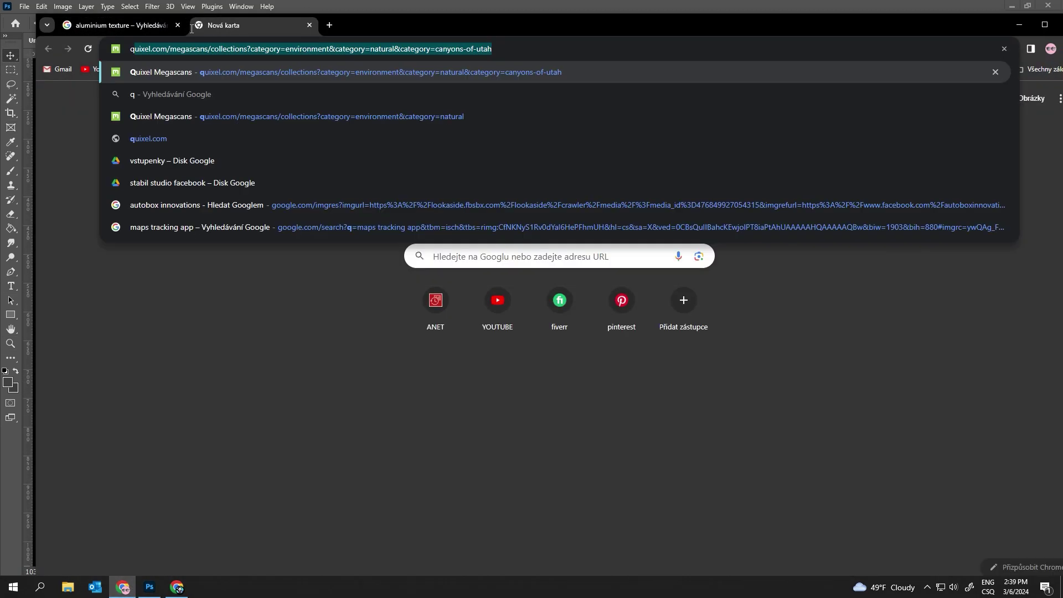
{"action": "type", "text": "r code"}
{"action": "key", "text": "Return"}
{"action": "left_click", "coordinate": [178, 138]}
{"action": "left_click", "coordinate": [103, 164]}
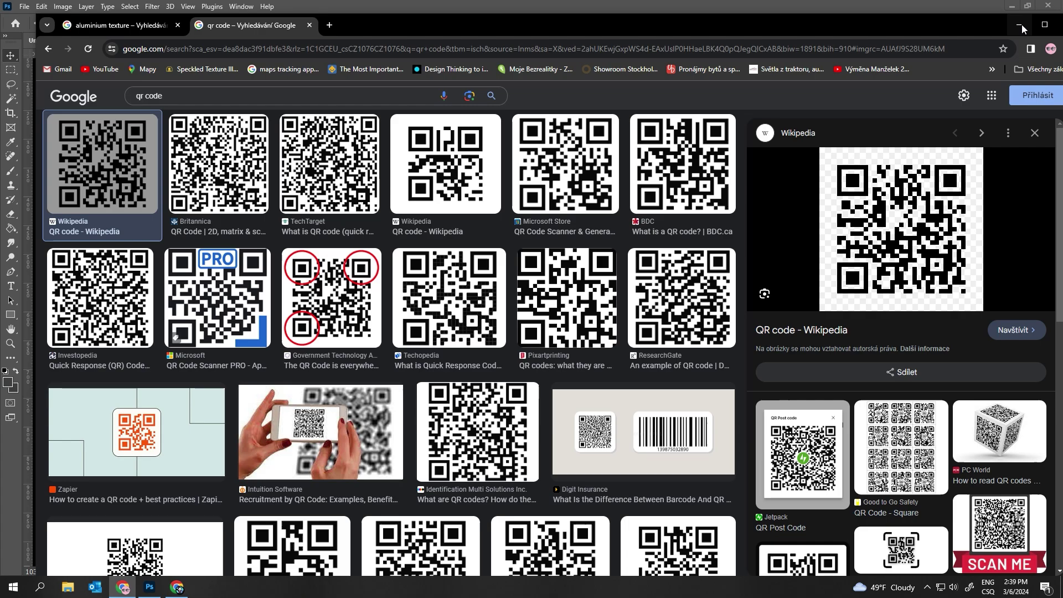
Step: Browse the QR code previews, copy the BDC QR image and paste it into the design
{"action": "left_click", "coordinate": [1019, 25]}
{"action": "key", "text": "alt+Tab"}
{"action": "left_click", "coordinate": [446, 163]}
{"action": "right_click", "coordinate": [888, 219]}
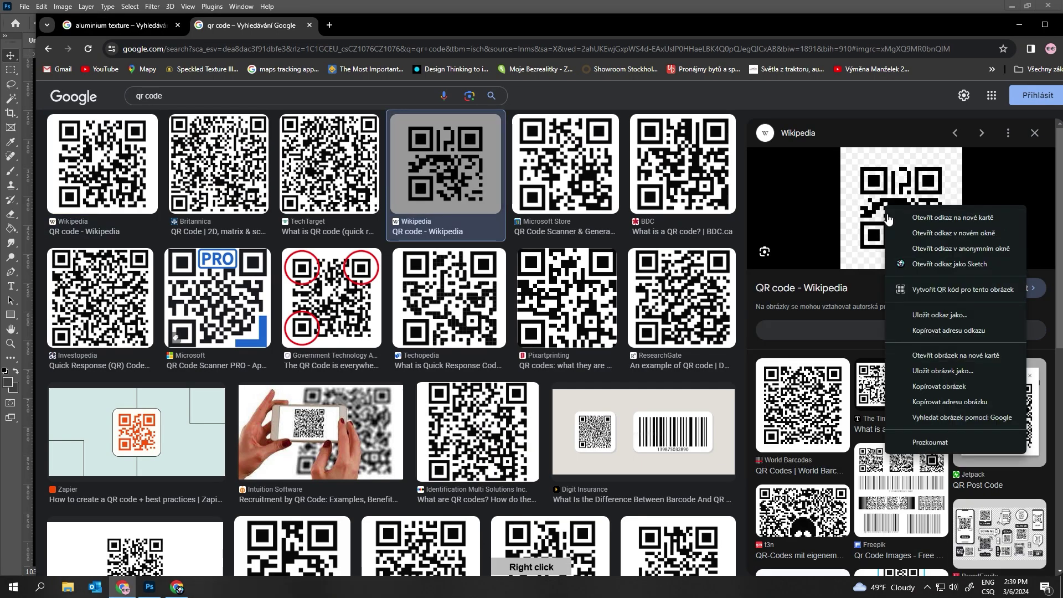
{"action": "key", "text": "Escape"}
{"action": "key", "text": "Right"}
{"action": "key", "text": "Right"}
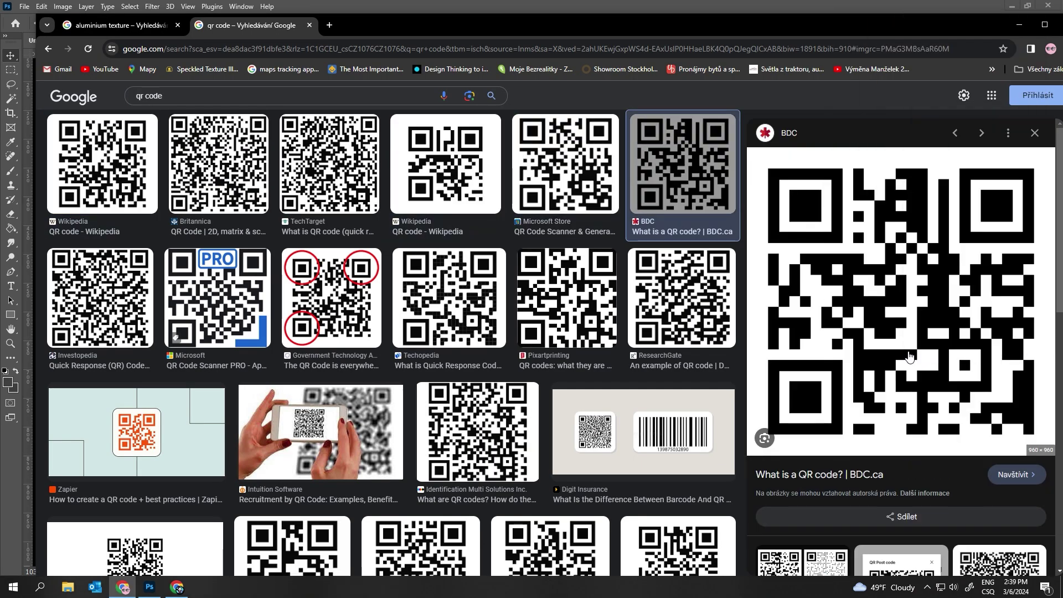
{"action": "key", "text": "alt+Tab"}
{"action": "key", "text": "ctrl+v"}
Step: Delete the QR code's white background with the Magic Wand and adjust its hue/saturation
{"action": "key", "text": "w"}
{"action": "left_click", "coordinate": [335, 151]}
{"action": "right_click", "coordinate": [335, 151]}
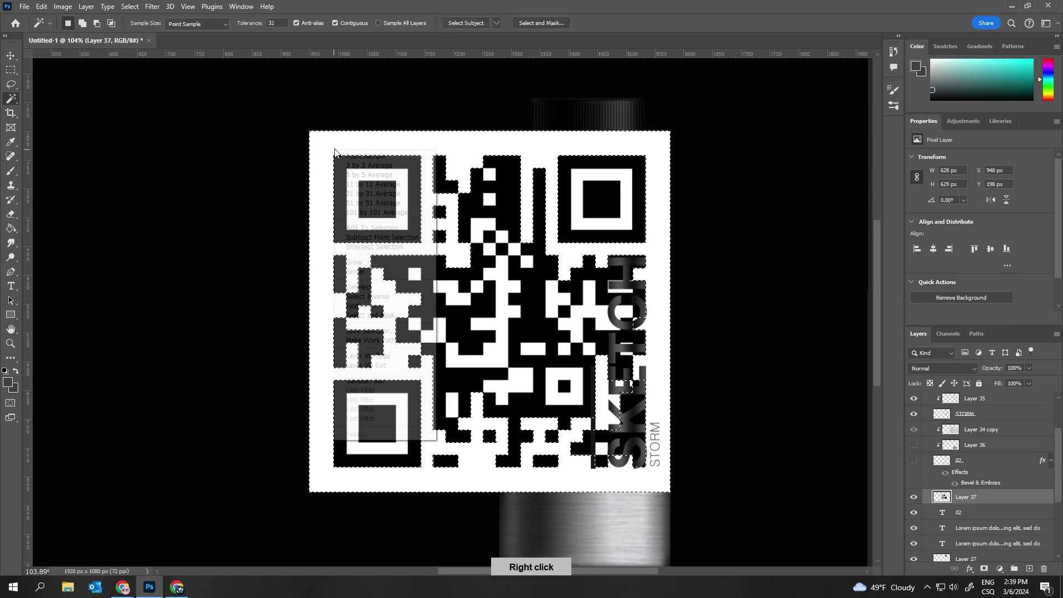
{"action": "left_click", "coordinate": [351, 271]}
{"action": "key", "text": "Delete"}
{"action": "key", "text": "ctrl+u"}
{"action": "key", "text": "Return"}
Step: Shrink and position the QR code on the lower bottle beneath the body text
{"action": "key", "text": "ctrl+t"}
{"action": "left_click_drag", "start_coordinate": [576, 310], "coordinate": [576, 378]}
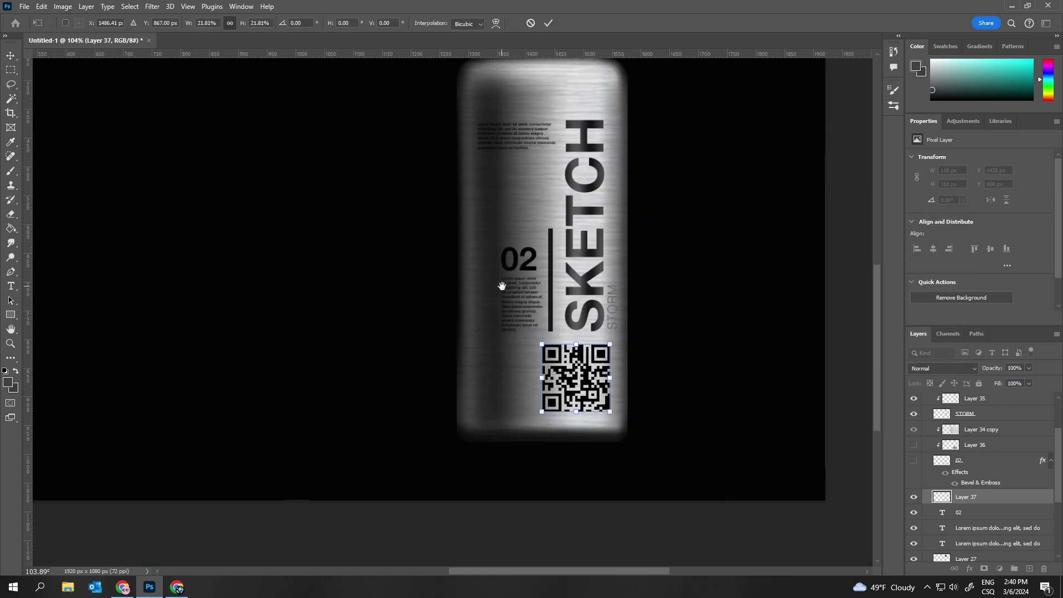
{"action": "key", "text": "Return"}
{"action": "key", "text": "w"}
{"action": "key", "text": "b"}
{"action": "right_click", "coordinate": [559, 369]}
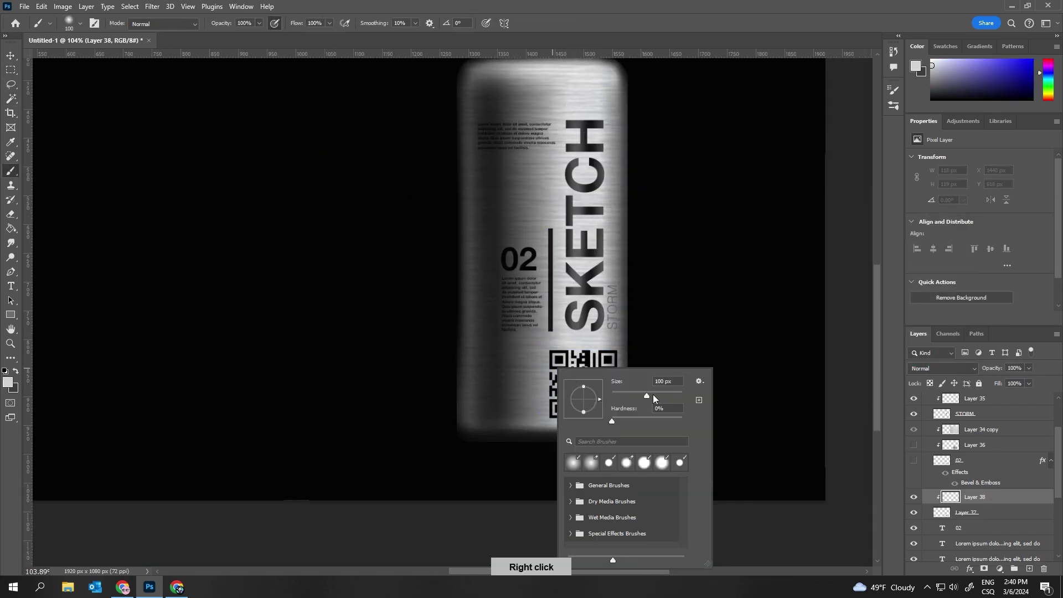
{"action": "key", "text": "Escape"}
Step: Change the QR code layer's blend mode so it sits into the bottle metal
{"action": "key", "text": "e"}
{"action": "scroll", "coordinate": [451, 349], "scroll_direction": "down", "scroll_amount": 2}
{"action": "scroll", "coordinate": [540, 371], "scroll_direction": "up", "scroll_amount": 3}
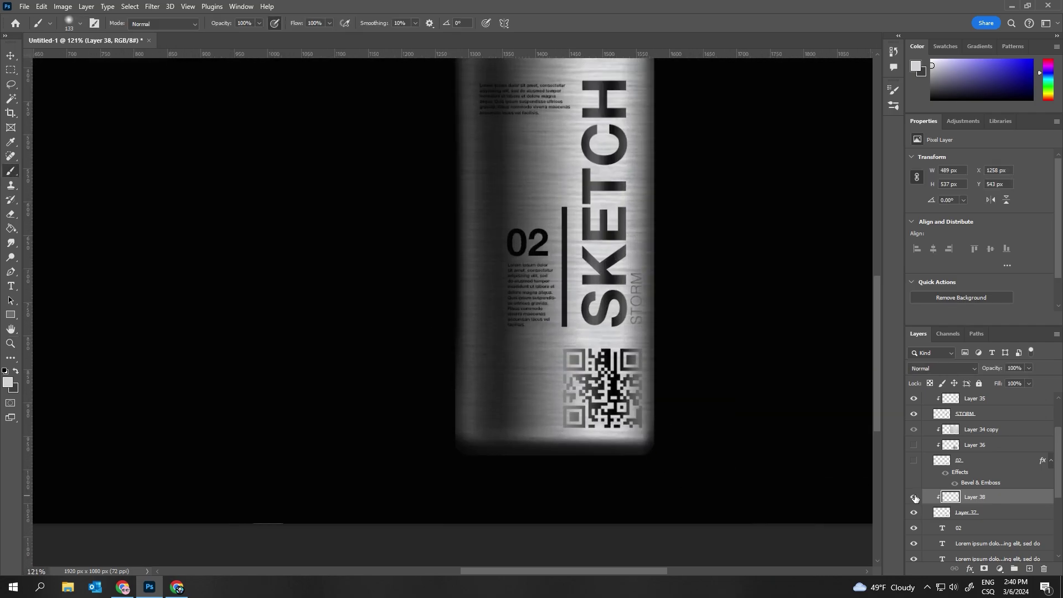
{"action": "scroll", "coordinate": [517, 316], "scroll_direction": "down", "scroll_amount": 3}
{"action": "scroll", "coordinate": [516, 316], "scroll_direction": "up", "scroll_amount": 3}
{"action": "key", "text": "alt+bracketleft"}
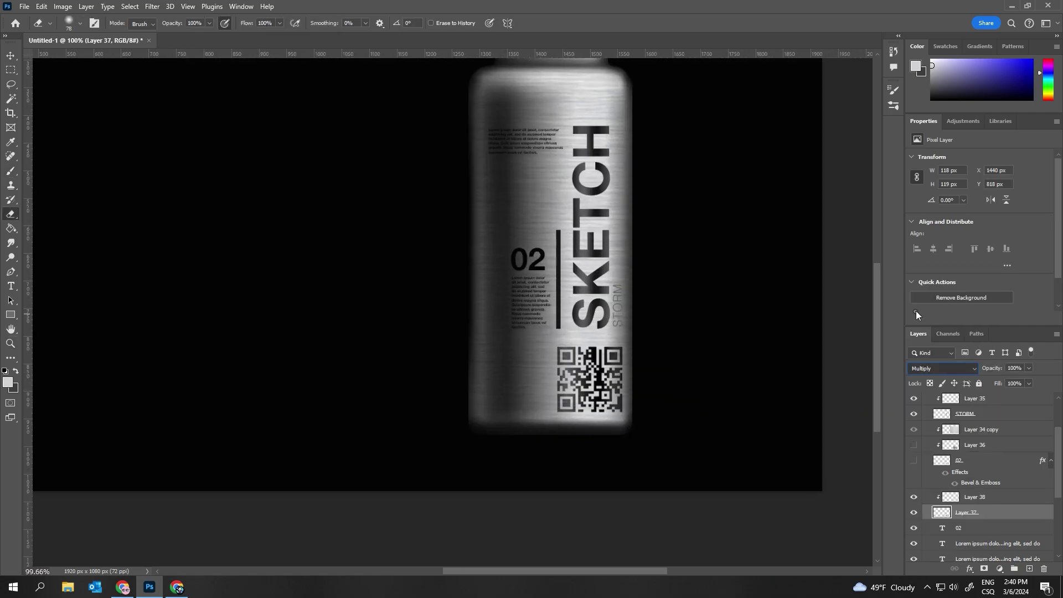
{"action": "left_click", "coordinate": [941, 368]}
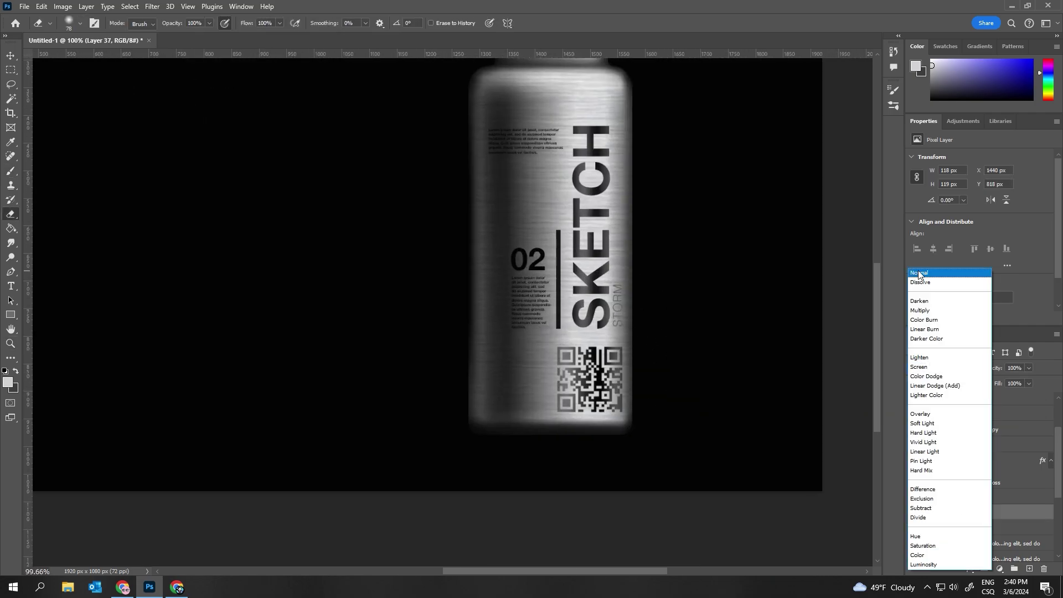
{"action": "left_click", "coordinate": [941, 273]}
{"action": "left_click", "coordinate": [974, 398]}
{"action": "scroll", "coordinate": [974, 398], "scroll_direction": "up", "scroll_amount": 2}
Step: Start a short dark bar above the top text with the shape tool
{"action": "scroll", "coordinate": [484, 295], "scroll_direction": "up", "scroll_amount": 1}
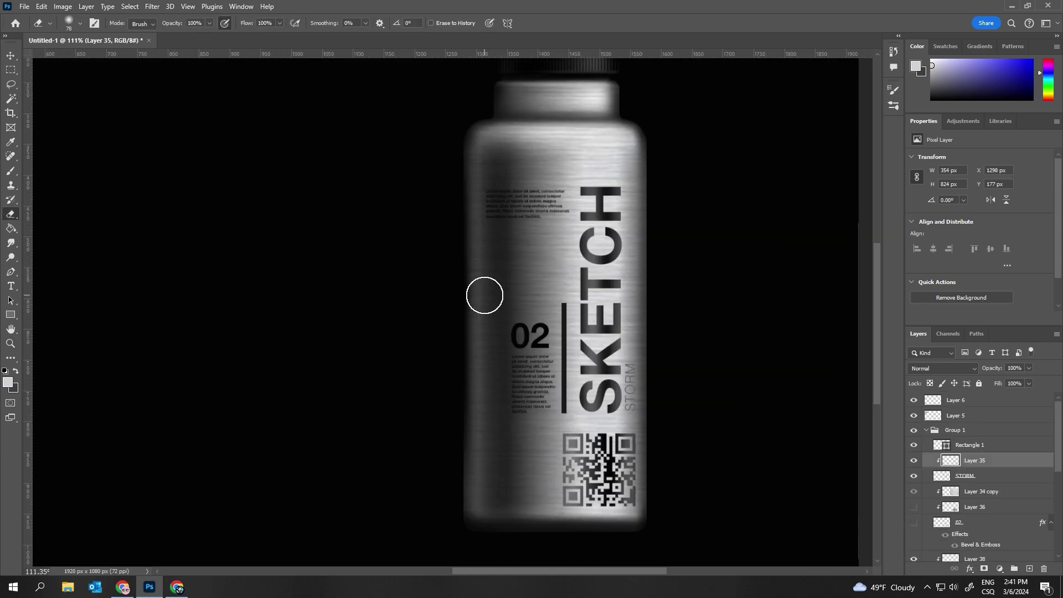
{"action": "left_click_drag", "start_coordinate": [486, 181], "coordinate": [486, 180]}
{"action": "left_click", "coordinate": [163, 23]}
{"action": "left_click", "coordinate": [10, 56]}
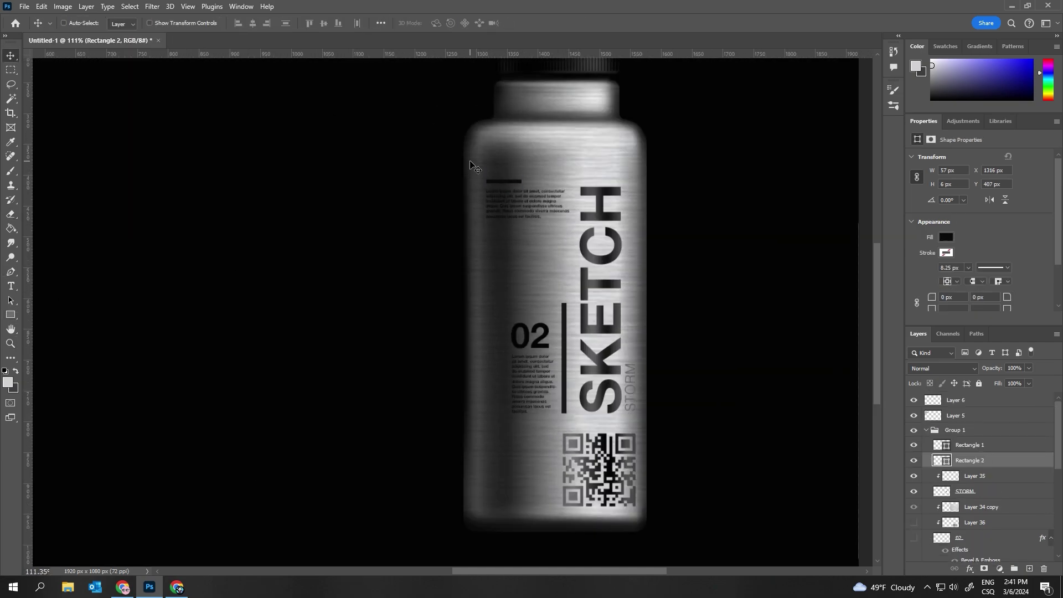
Step: On Layer 34, paint a thin black line across the bottle bottom with a tiny brush
{"action": "scroll", "coordinate": [974, 476], "scroll_direction": "down", "scroll_amount": 5}
{"action": "left_click", "coordinate": [954, 485]}
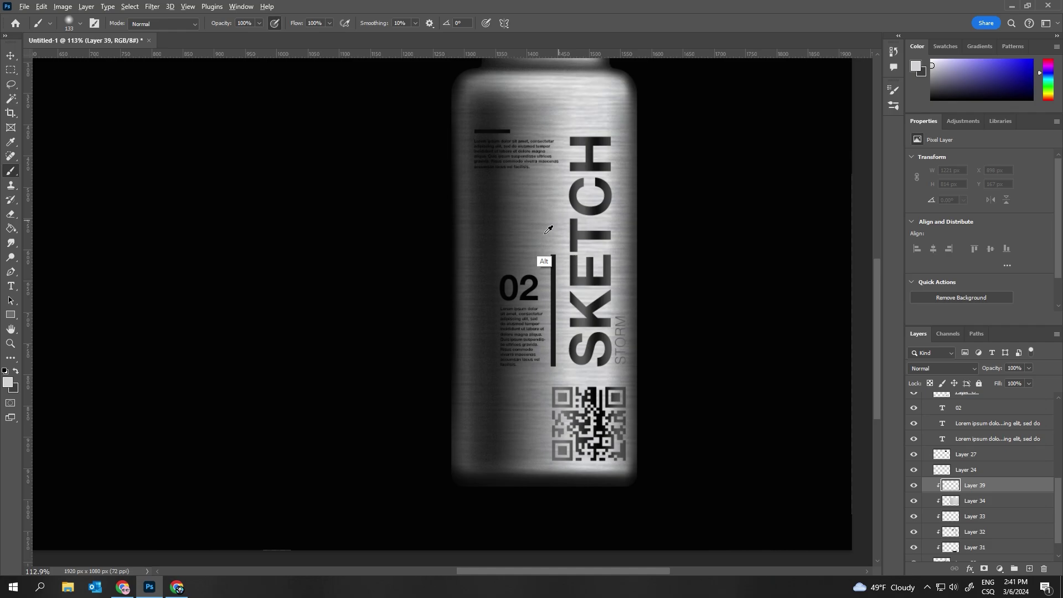
{"action": "key", "text": "d"}
{"action": "right_click", "coordinate": [619, 375]}
{"action": "double_click", "coordinate": [645, 446]}
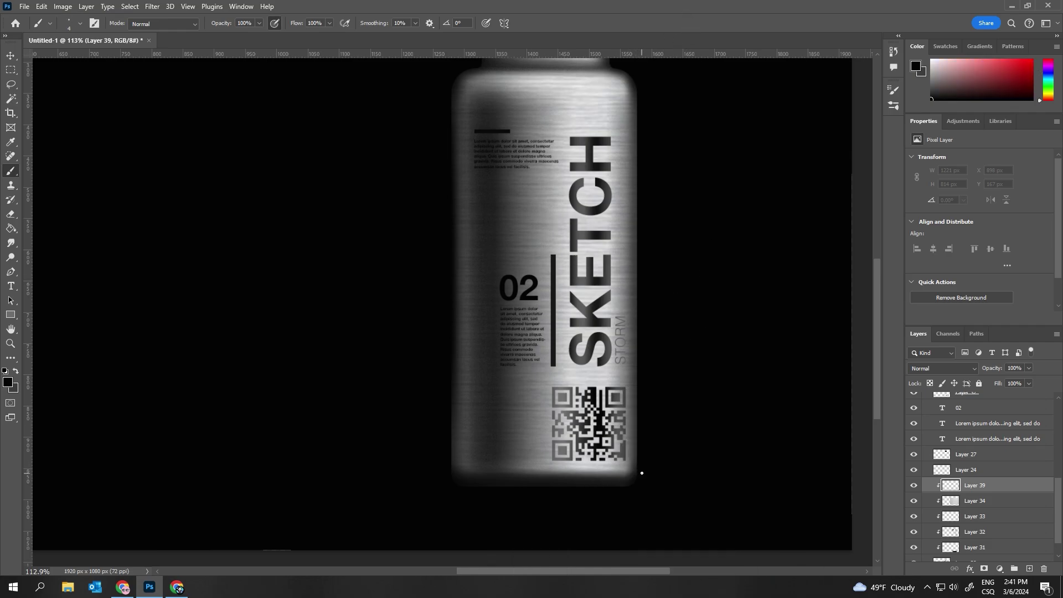
{"action": "left_click", "coordinate": [641, 473], "text": "shift"}
{"action": "scroll", "coordinate": [372, 387], "scroll_direction": "down", "scroll_amount": 3}
{"action": "scroll", "coordinate": [441, 438], "scroll_direction": "up", "scroll_amount": 4}
Step: Add a new empty layer and adjust the brush and eraser sizes
{"action": "key", "text": "v"}
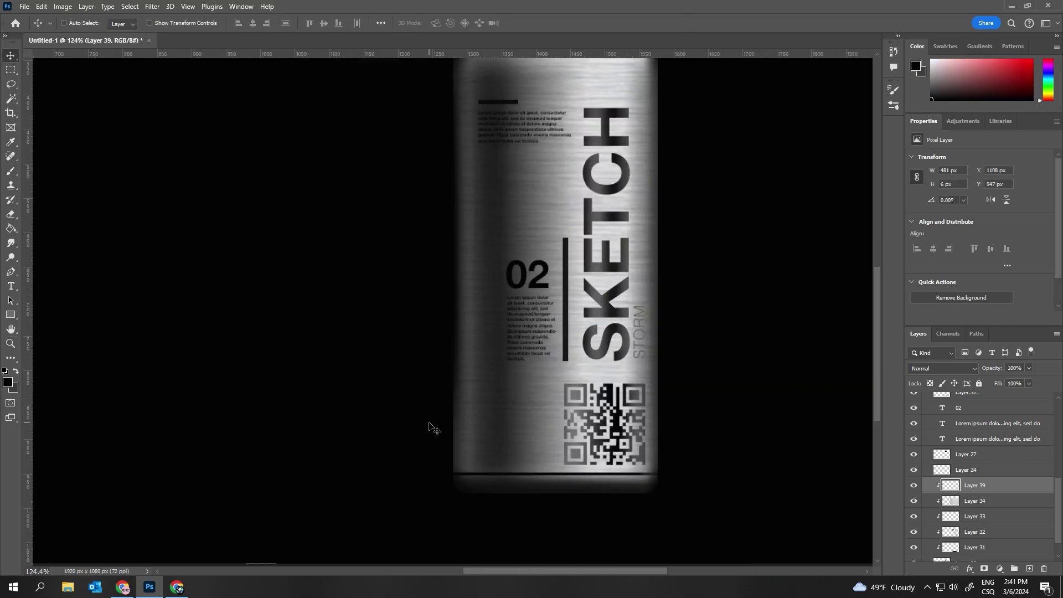
{"action": "scroll", "coordinate": [429, 388], "scroll_direction": "up", "scroll_amount": 1}
{"action": "key", "text": "ctrl+shift+alt+n"}
{"action": "scroll", "coordinate": [560, 410], "scroll_direction": "up", "scroll_amount": 3}
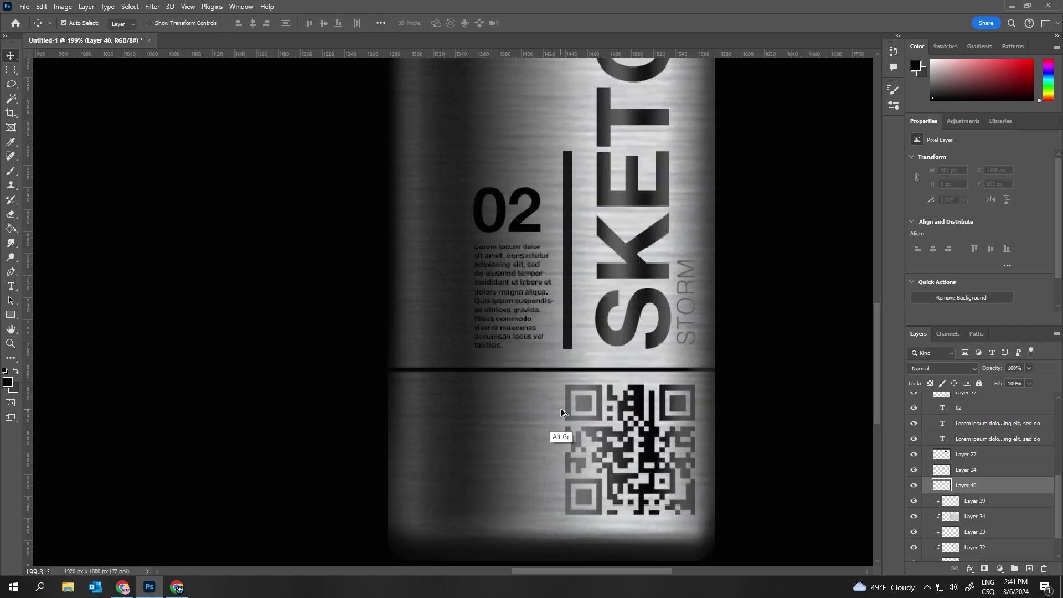
{"action": "right_click", "coordinate": [609, 376]}
{"action": "key", "text": "Return"}
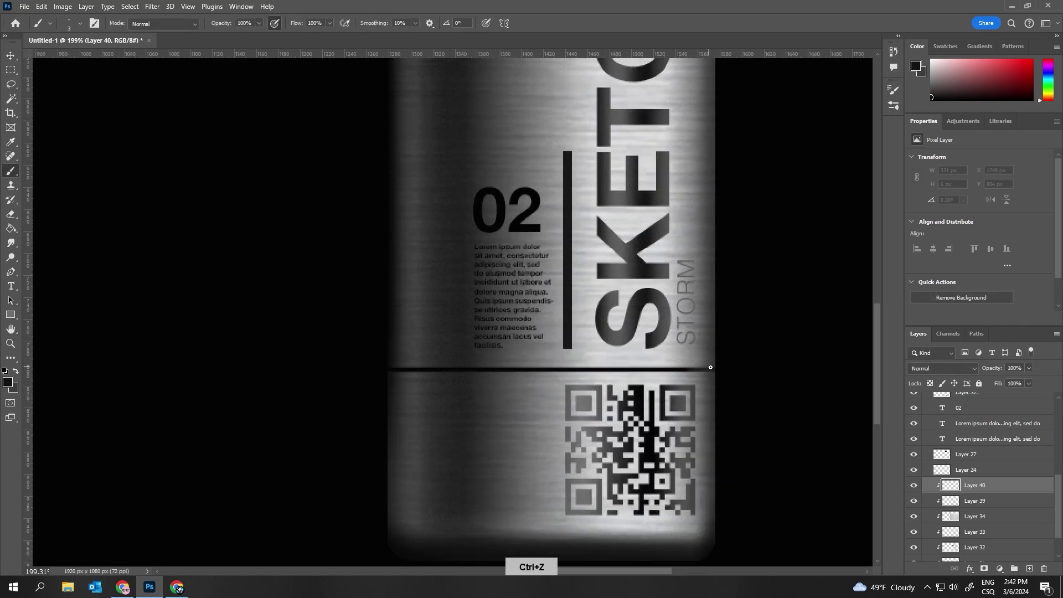
{"action": "scroll", "coordinate": [338, 362], "scroll_direction": "down", "scroll_amount": 2}
{"action": "key", "text": "e"}
{"action": "right_click", "coordinate": [349, 376]}
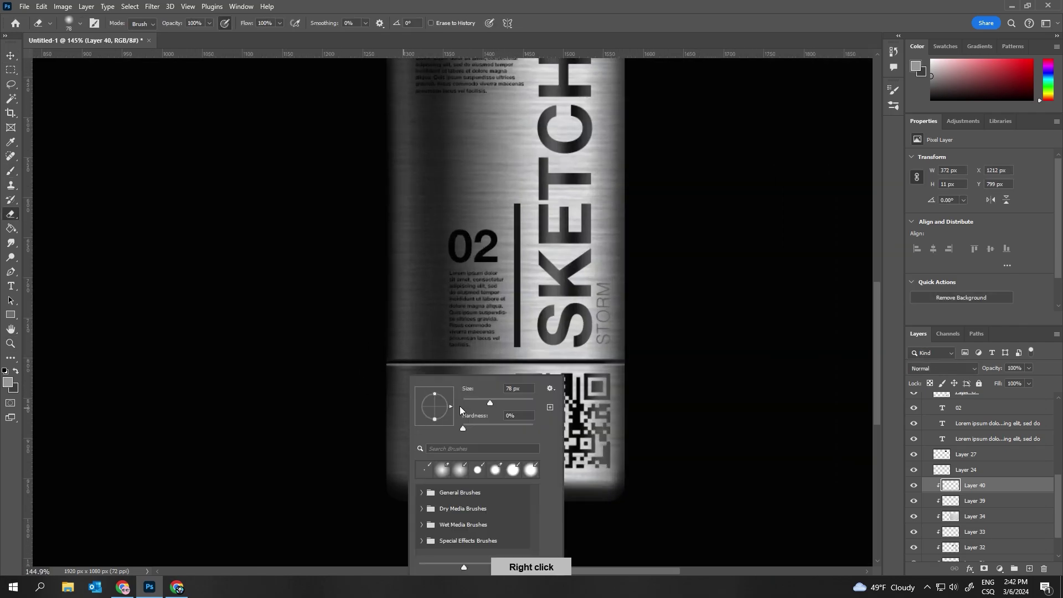
{"action": "key", "text": "Return"}
{"action": "scroll", "coordinate": [346, 242], "scroll_direction": "down", "scroll_amount": 2}
{"action": "scroll", "coordinate": [353, 372], "scroll_direction": "up", "scroll_amount": 2}
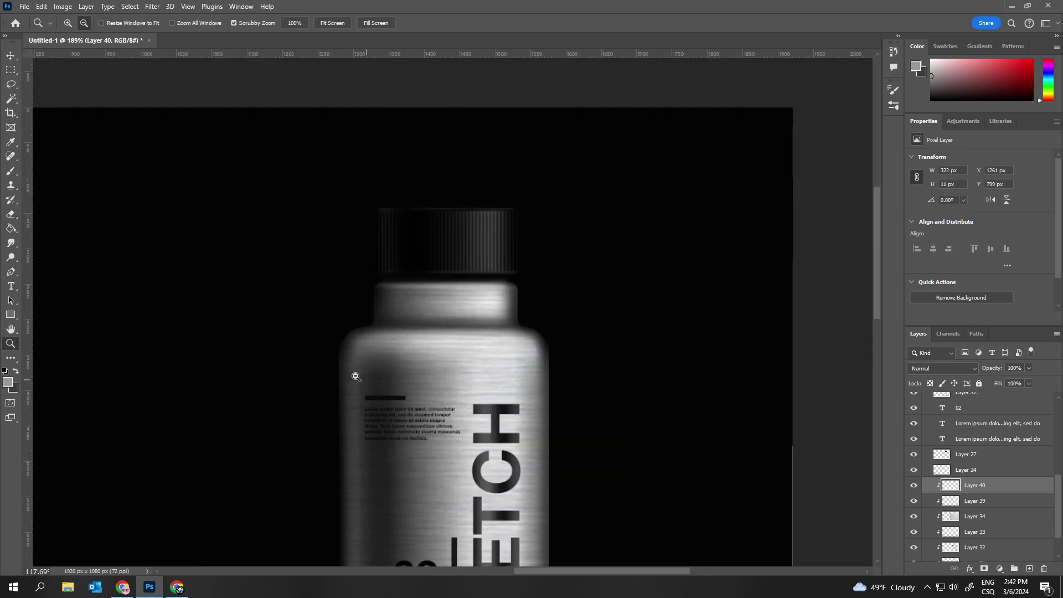
{"action": "scroll", "coordinate": [435, 414], "scroll_direction": "down", "scroll_amount": 4}
Step: Nudge the thin line up, duplicate it, move the copy higher and widen it
{"action": "key", "text": "v"}
{"action": "scroll", "coordinate": [378, 296], "scroll_direction": "up", "scroll_amount": 4}
{"action": "key", "text": "Up"}
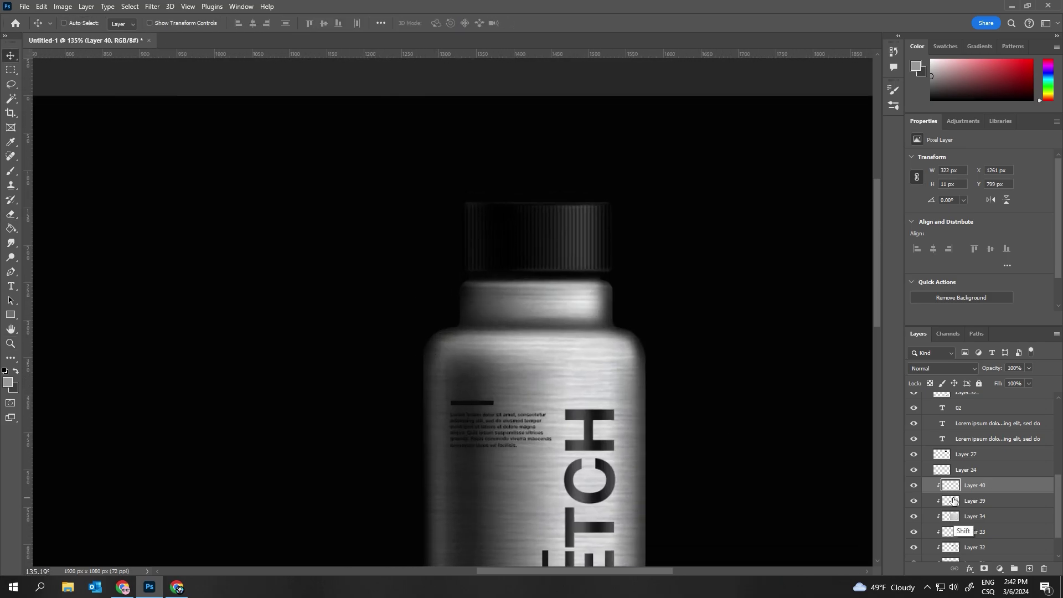
{"action": "key", "text": "ctrl+j"}
{"action": "scroll", "coordinate": [387, 147], "scroll_direction": "down", "scroll_amount": 2}
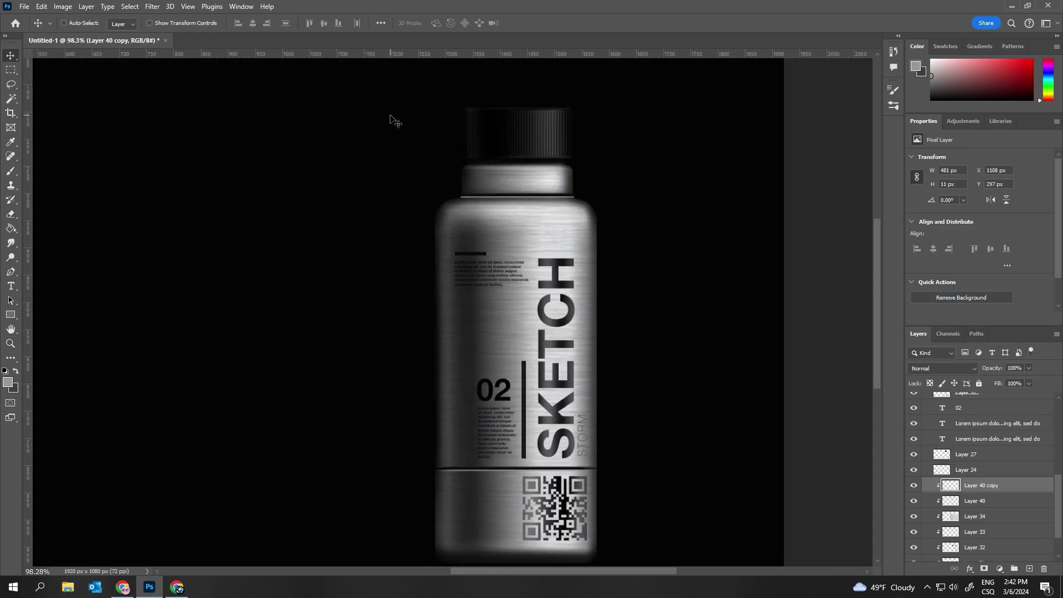
{"action": "scroll", "coordinate": [352, 206], "scroll_direction": "down", "scroll_amount": 3}
{"action": "scroll", "coordinate": [352, 206], "scroll_direction": "up", "scroll_amount": 4}
{"action": "left_click_drag", "start_coordinate": [490, 189], "coordinate": [490, 166]}
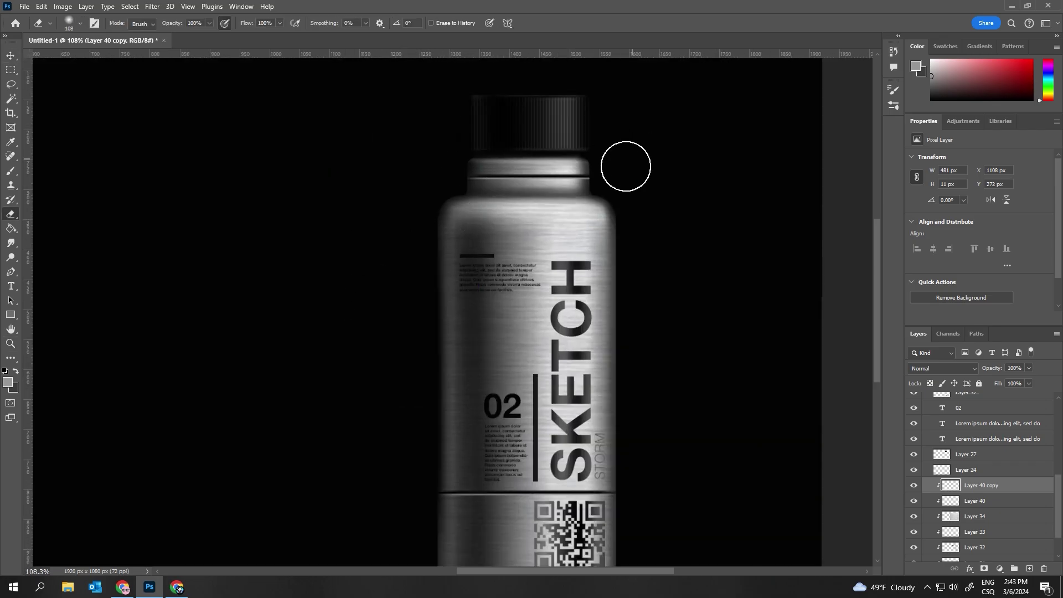
{"action": "scroll", "coordinate": [625, 166], "scroll_direction": "down", "scroll_amount": 2}
{"action": "scroll", "coordinate": [413, 174], "scroll_direction": "up", "scroll_amount": 3}
{"action": "key", "text": "ctrl+t"}
{"action": "key", "text": "Return"}
Step: Reduce the height of the original thin line with Free Transform
{"action": "key", "text": "z"}
{"action": "scroll", "coordinate": [329, 257], "scroll_direction": "down", "scroll_amount": 4}
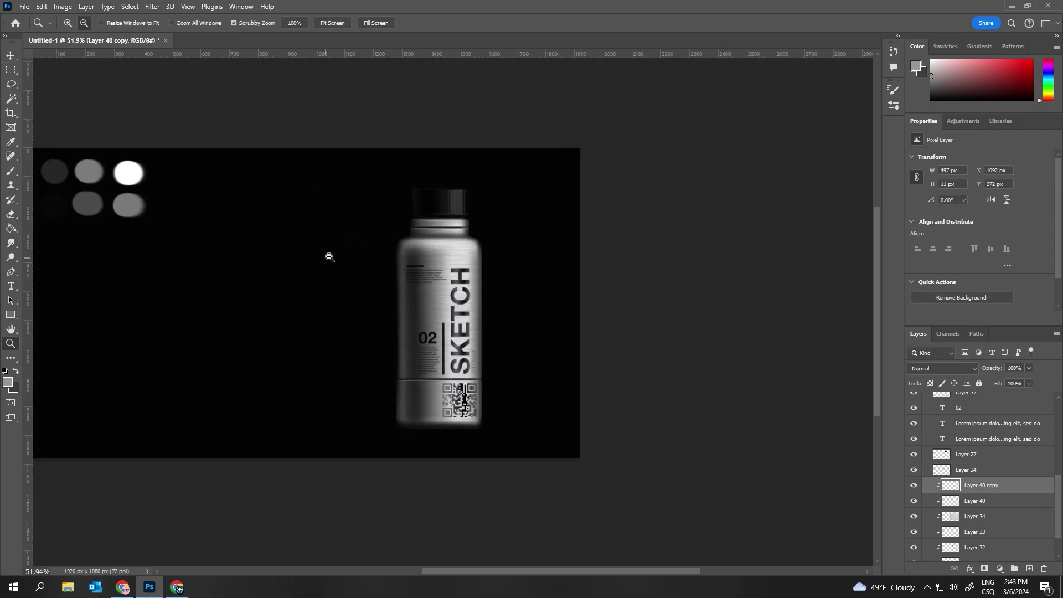
{"action": "scroll", "coordinate": [329, 257], "scroll_direction": "up", "scroll_amount": 2}
{"action": "key", "text": "alt+bracketleft"}
{"action": "scroll", "coordinate": [451, 434], "scroll_direction": "up", "scroll_amount": 4}
{"action": "key", "text": "ctrl+t"}
{"action": "left_click_drag", "start_coordinate": [427, 387], "coordinate": [405, 367]}
{"action": "scroll", "coordinate": [429, 390], "scroll_direction": "up", "scroll_amount": 5}
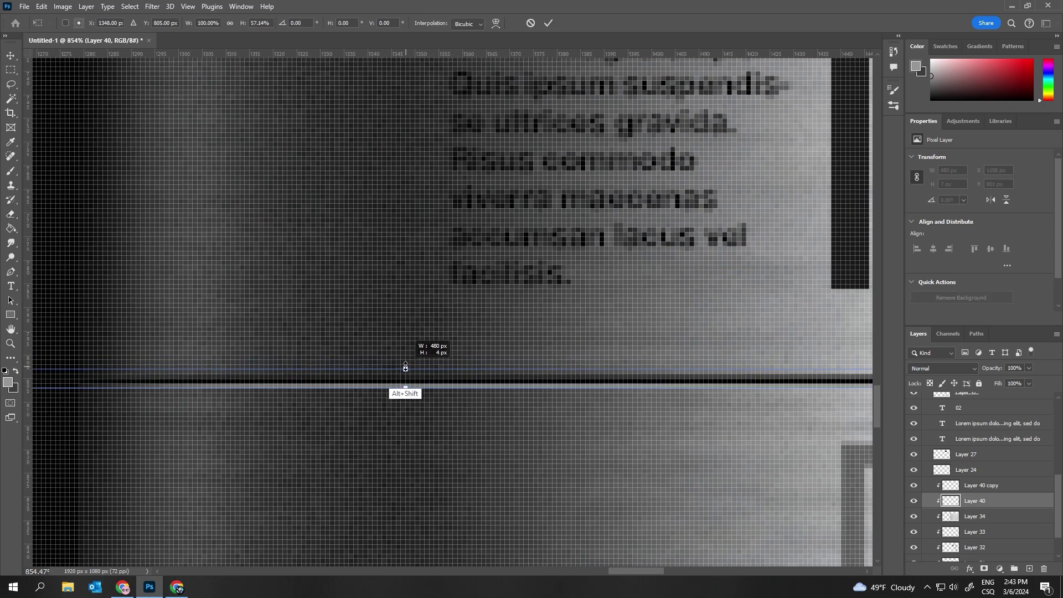
{"action": "key", "text": "Return"}
Step: Thin the copied line (Layer 40 copy) to 5 px
{"action": "scroll", "coordinate": [344, 387], "scroll_direction": "down", "scroll_amount": 5}
{"action": "key", "text": "alt+bracketright"}
{"action": "scroll", "coordinate": [346, 276], "scroll_direction": "up", "scroll_amount": 6}
{"action": "key", "text": "ctrl+t"}
{"action": "left_click_drag", "start_coordinate": [346, 268], "coordinate": [348, 278]}
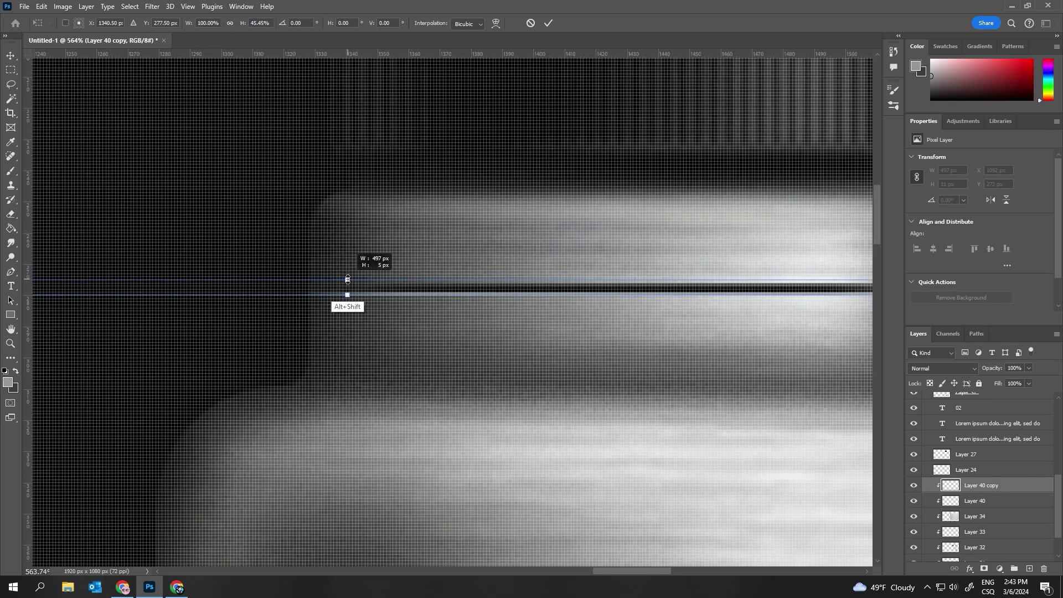
{"action": "key", "text": "Return"}
{"action": "scroll", "coordinate": [264, 351], "scroll_direction": "down", "scroll_amount": 5}
Step: Merge the bottle layers from Layer 40 copy down to Layer 31
{"action": "key", "text": "e"}
{"action": "scroll", "coordinate": [985, 499], "scroll_direction": "down", "scroll_amount": 1}
{"action": "left_click", "coordinate": [994, 532], "text": "shift"}
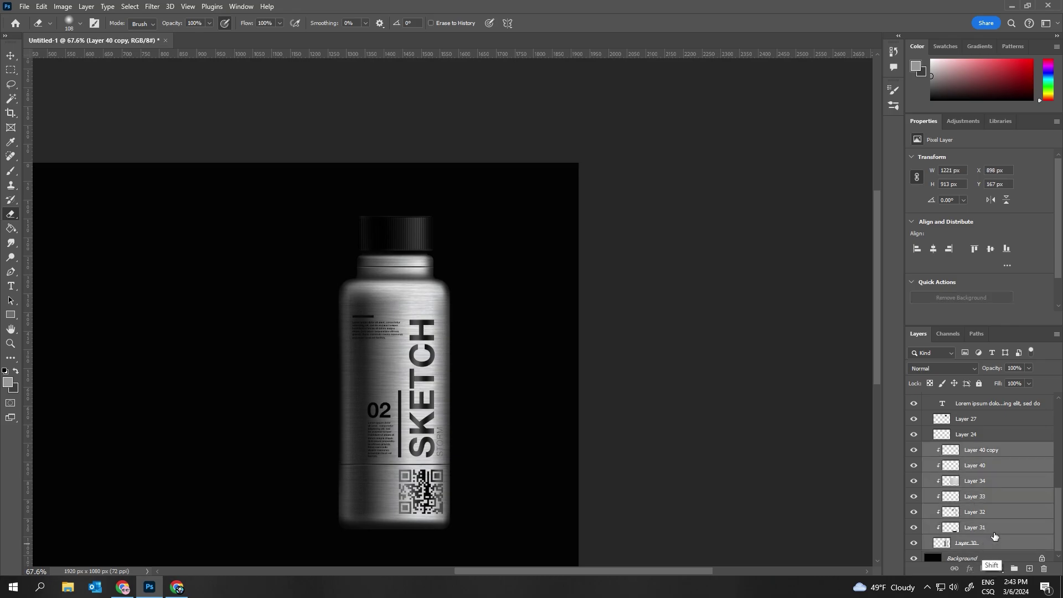
{"action": "right_click", "coordinate": [994, 536]}
{"action": "left_click", "coordinate": [969, 278]}
{"action": "scroll", "coordinate": [332, 304], "scroll_direction": "up", "scroll_amount": 3}
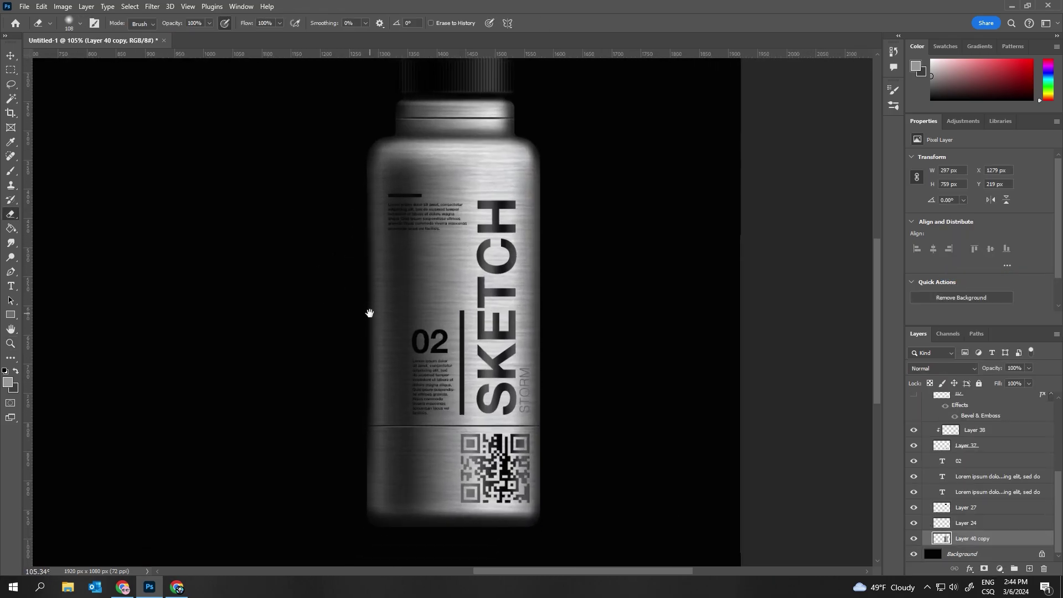
{"action": "scroll", "coordinate": [1044, 459], "scroll_direction": "up", "scroll_amount": 3}
Step: Reveal the dark dash above the body text and check Hue/Saturation without changes
{"action": "left_click", "coordinate": [914, 460]}
{"action": "scroll", "coordinate": [916, 476], "scroll_direction": "down", "scroll_amount": 3}
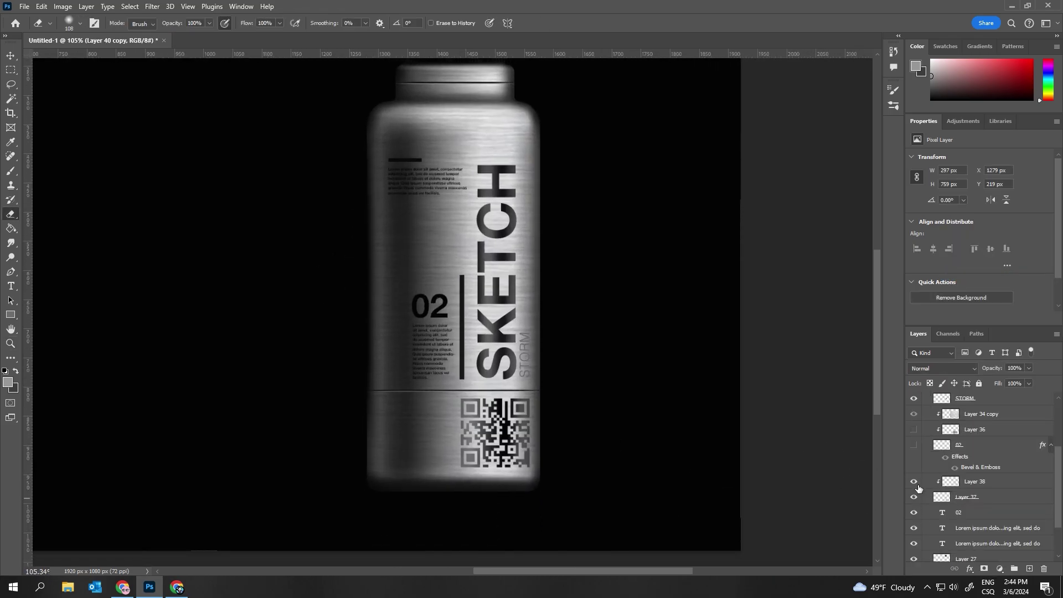
{"action": "key", "text": "ctrl+u"}
{"action": "key", "text": "Escape"}
{"action": "scroll", "coordinate": [422, 415], "scroll_direction": "up", "scroll_amount": 2}
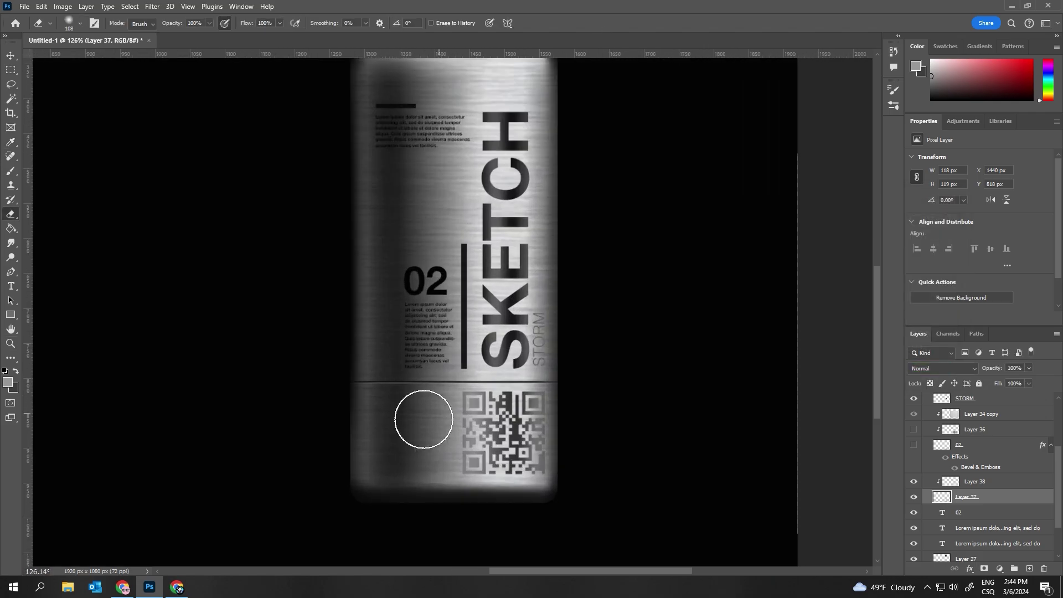
Step: Place a copy of the Lorem ipsum body text beside the QR code
{"action": "left_click", "coordinate": [969, 528]}
{"action": "key", "text": "v"}
{"action": "left_click_drag", "start_coordinate": [437, 321], "coordinate": [408, 400]}
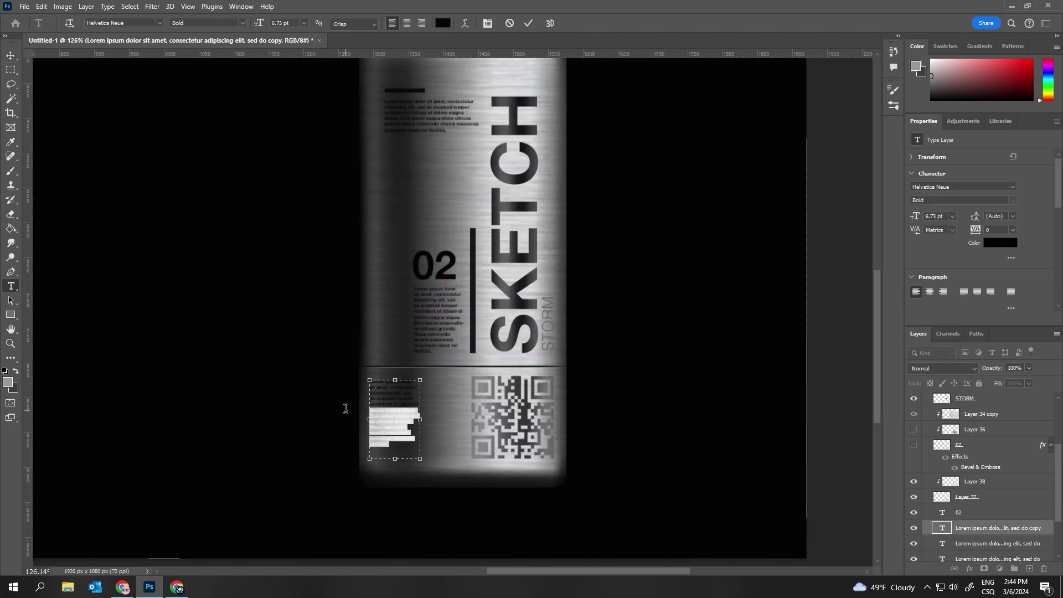
{"action": "scroll", "coordinate": [364, 425], "scroll_direction": "up", "scroll_amount": 4}
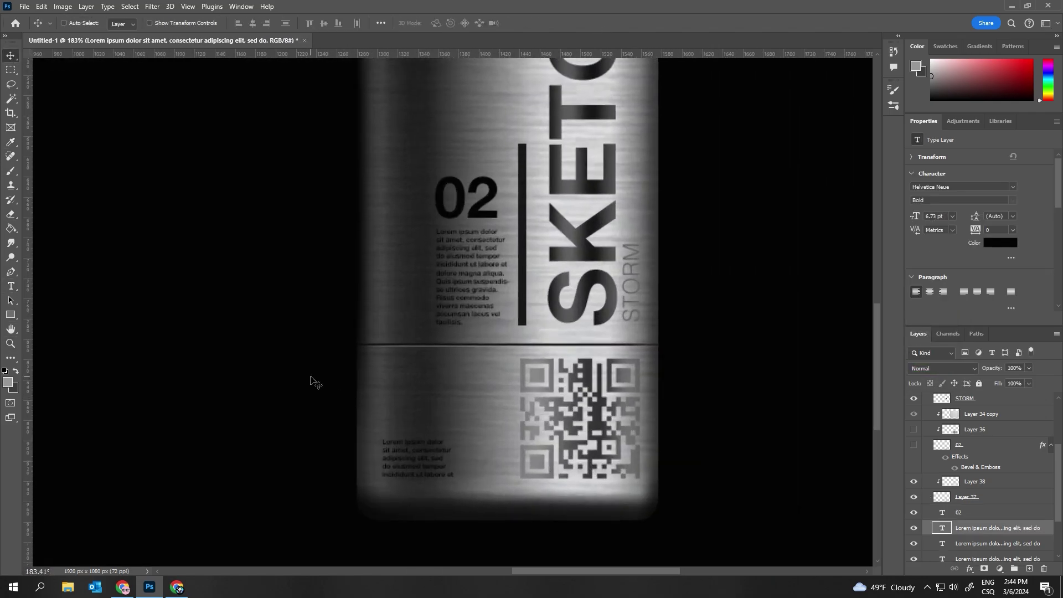
Step: Draw a short black rectangle dash (Rectangle 3) above the copied text
{"action": "left_click_drag", "start_coordinate": [406, 431], "coordinate": [406, 433]}
{"action": "left_click", "coordinate": [124, 23]}
{"action": "left_click", "coordinate": [105, 77]}
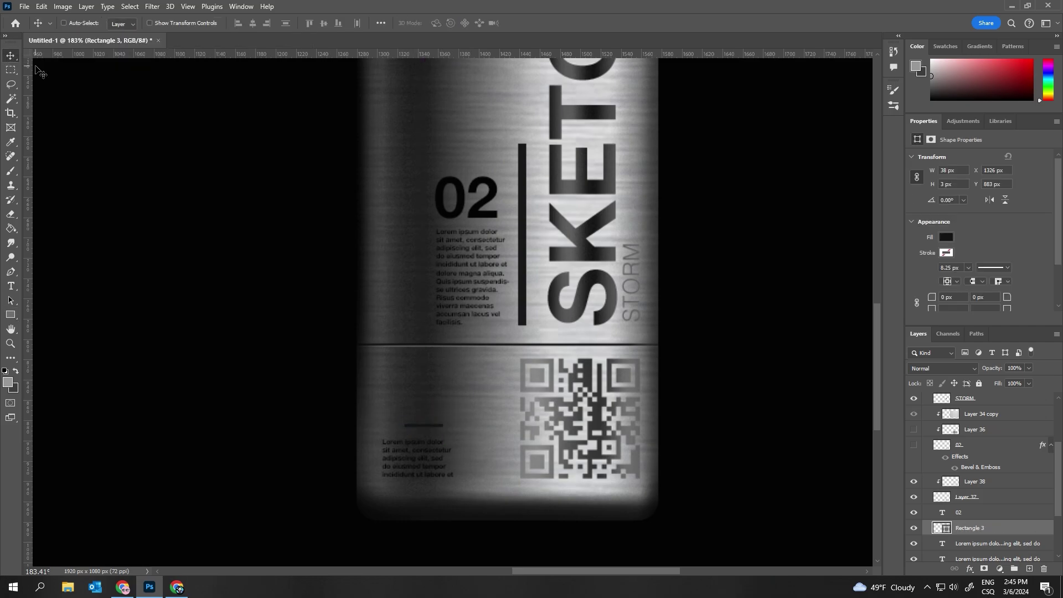
{"action": "key", "text": "v"}
{"action": "scroll", "coordinate": [350, 402], "scroll_direction": "down", "scroll_amount": 5}
{"action": "scroll", "coordinate": [281, 426], "scroll_direction": "down", "scroll_amount": 2}
Step: Duplicate the whole bottle group and place the copy to the left
{"action": "scroll", "coordinate": [325, 326], "scroll_direction": "down", "scroll_amount": 1}
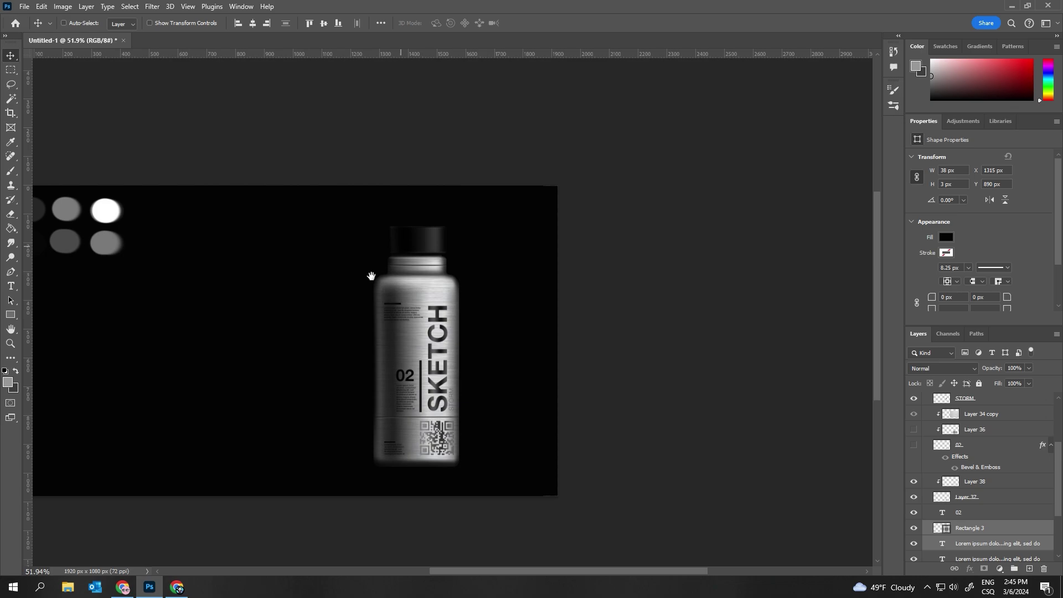
{"action": "scroll", "coordinate": [926, 432], "scroll_direction": "up", "scroll_amount": 2}
{"action": "scroll", "coordinate": [926, 432], "scroll_direction": "up", "scroll_amount": 3}
{"action": "left_click", "coordinate": [926, 431]}
{"action": "left_click", "coordinate": [952, 430]}
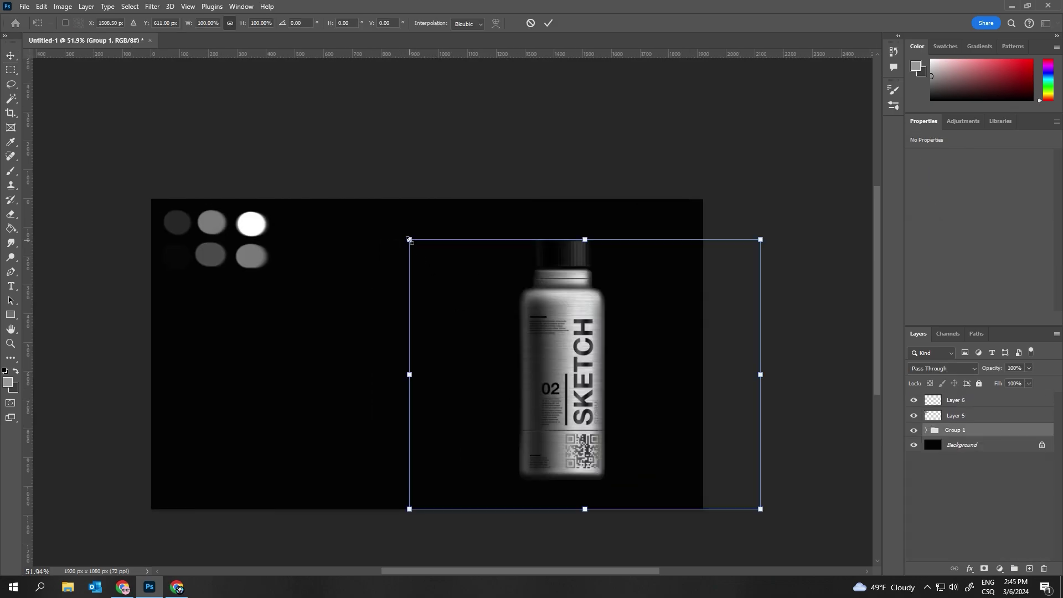
{"action": "left_click_drag", "start_coordinate": [523, 407], "coordinate": [390, 401]}
{"action": "left_click", "coordinate": [926, 430]}
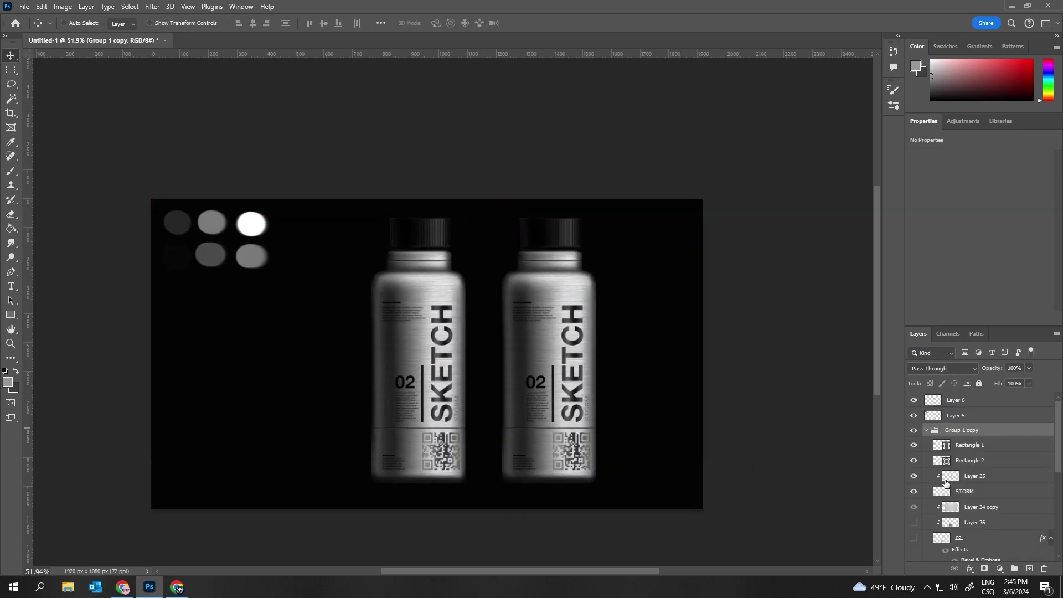
Step: Change the left bottle's number from 02 to 01
{"action": "scroll", "coordinate": [980, 530], "scroll_direction": "down", "scroll_amount": 3}
{"action": "double_click", "coordinate": [980, 531]}
{"action": "scroll", "coordinate": [246, 332], "scroll_direction": "up", "scroll_amount": 3}
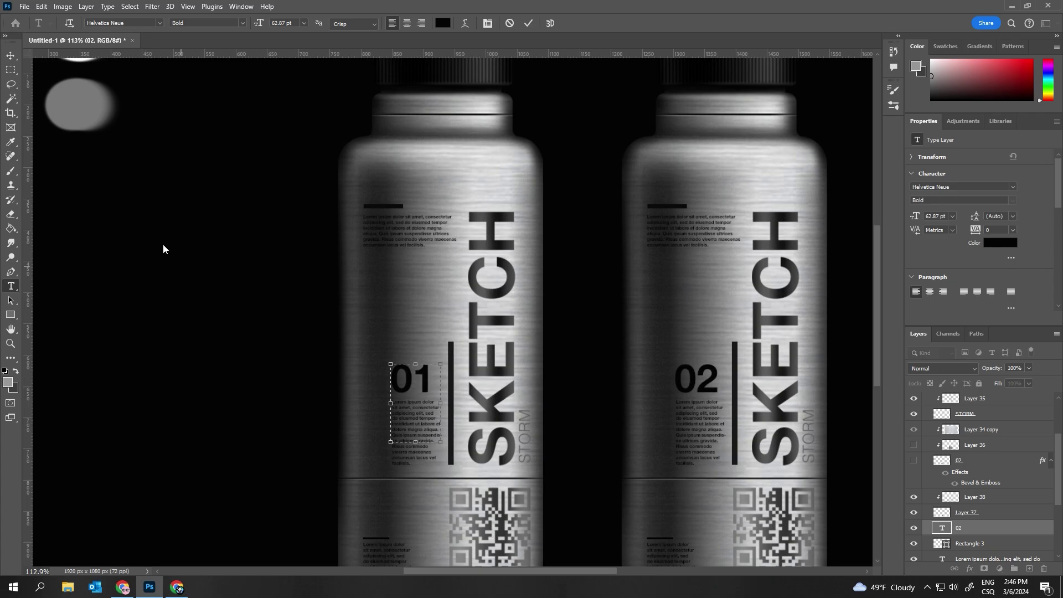
{"action": "key", "text": "v"}
Step: Paint dark over the left bottle on a layer set to Multiply
{"action": "scroll", "coordinate": [163, 249], "scroll_direction": "down", "scroll_amount": 5, "text": "alt"}
{"action": "scroll", "coordinate": [926, 497], "scroll_direction": "down", "scroll_amount": 3}
{"action": "left_click", "coordinate": [8, 382]}
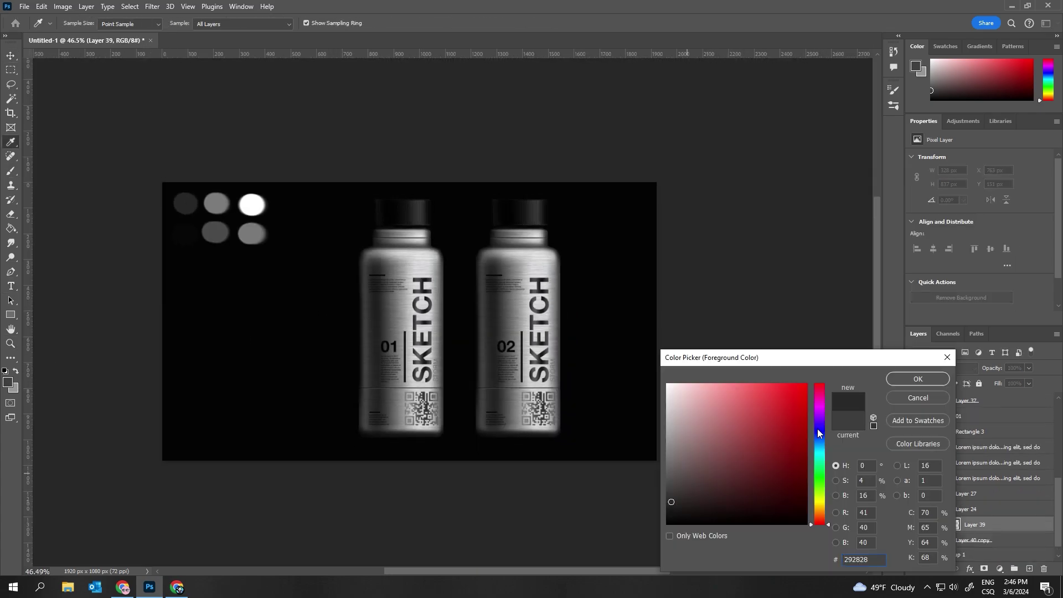
{"action": "left_click", "coordinate": [914, 377]}
{"action": "left_click_drag", "start_coordinate": [387, 233], "coordinate": [420, 354]}
{"action": "left_click", "coordinate": [943, 368]}
{"action": "left_click", "coordinate": [913, 357]}
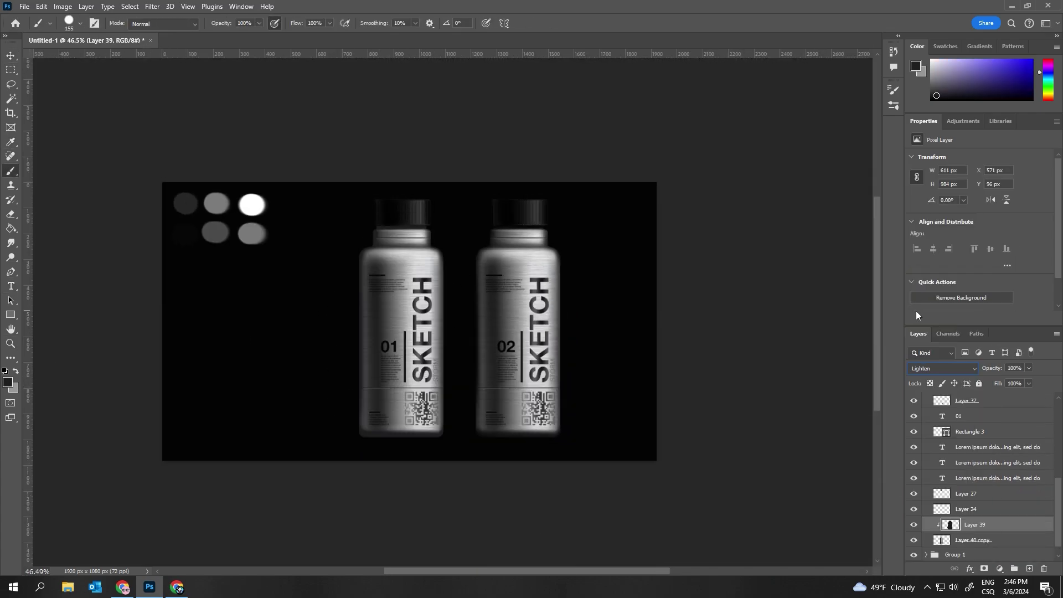
{"action": "left_click", "coordinate": [919, 369]}
{"action": "left_click", "coordinate": [919, 311]}
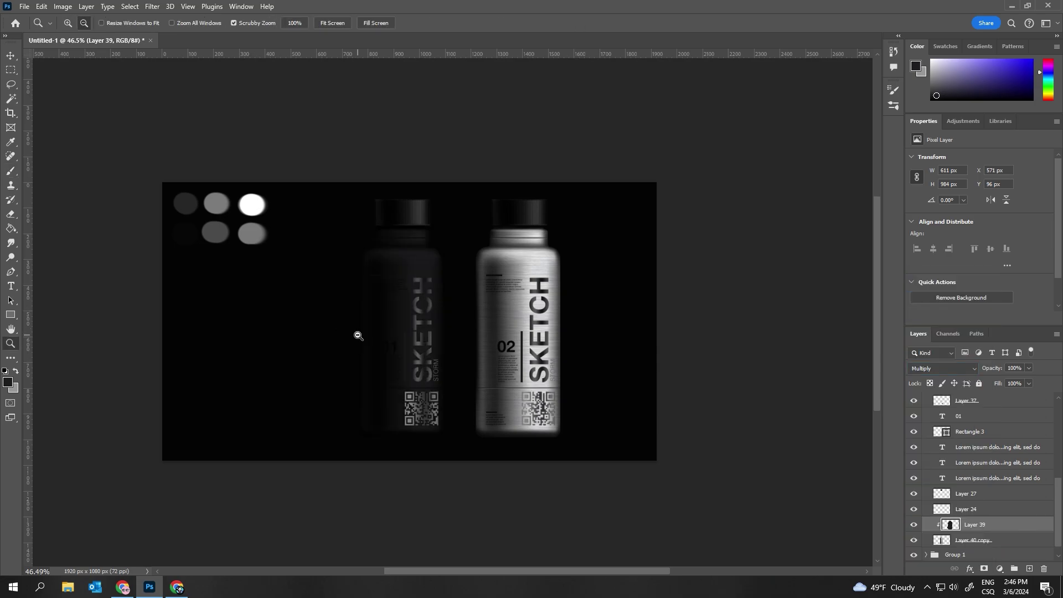
{"action": "scroll", "coordinate": [355, 335], "scroll_direction": "up", "scroll_amount": 2}
Step: Lighten the left bottle's SKETCH lettering with Hue/Saturation
{"action": "key", "text": "ctrl+u"}
{"action": "key", "text": "Escape"}
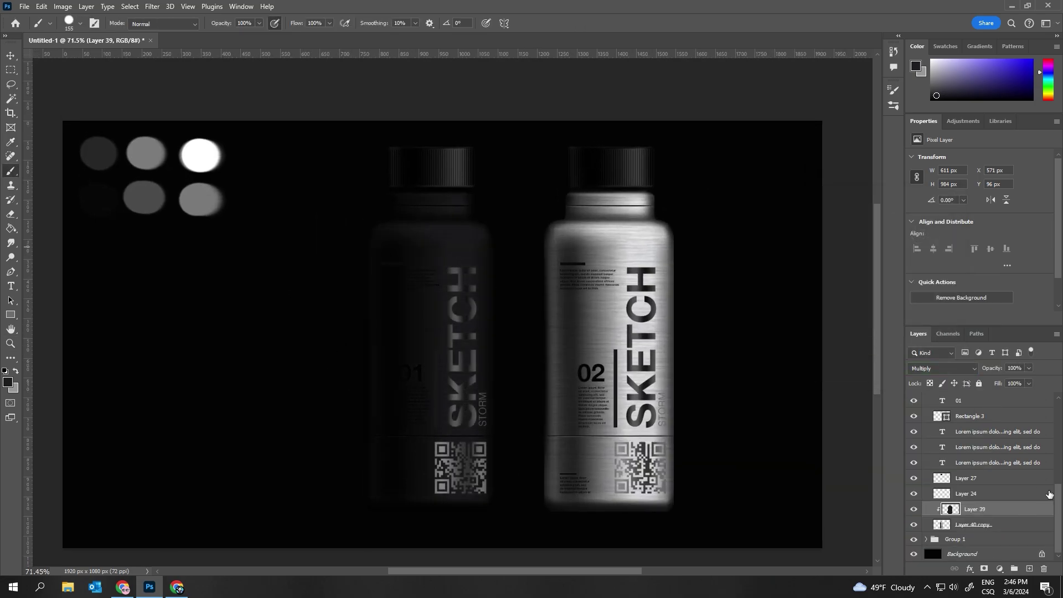
{"action": "scroll", "coordinate": [944, 475], "scroll_direction": "up", "scroll_amount": 3}
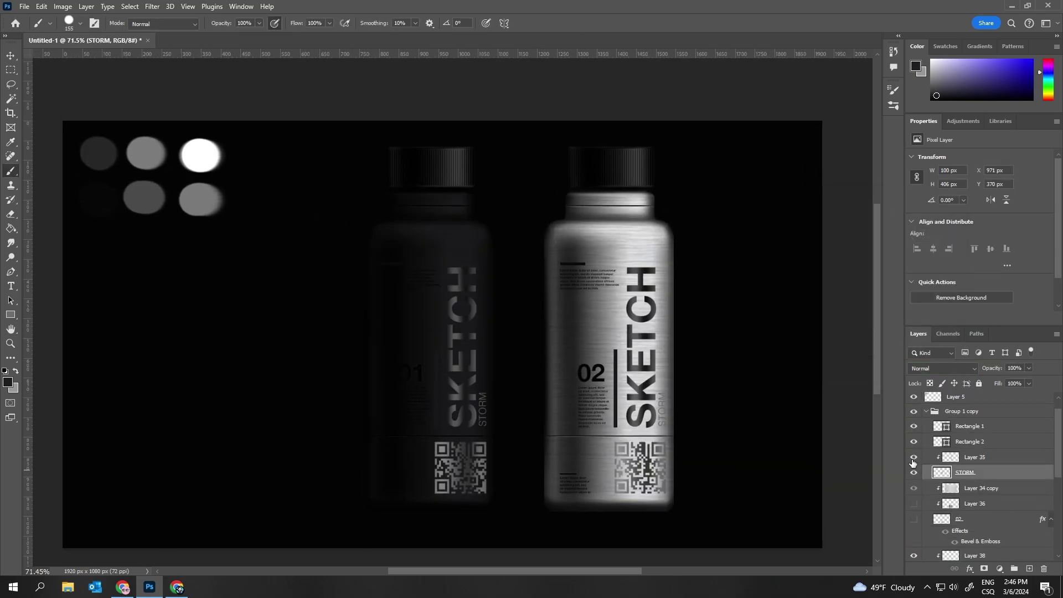
{"action": "key", "text": "ctrl+u"}
{"action": "key", "text": "Return"}
{"action": "scroll", "coordinate": [979, 476], "scroll_direction": "down", "scroll_amount": 3}
Step: Set the text and the dash fill colour to #ffffff
{"action": "left_click", "coordinate": [1000, 243]}
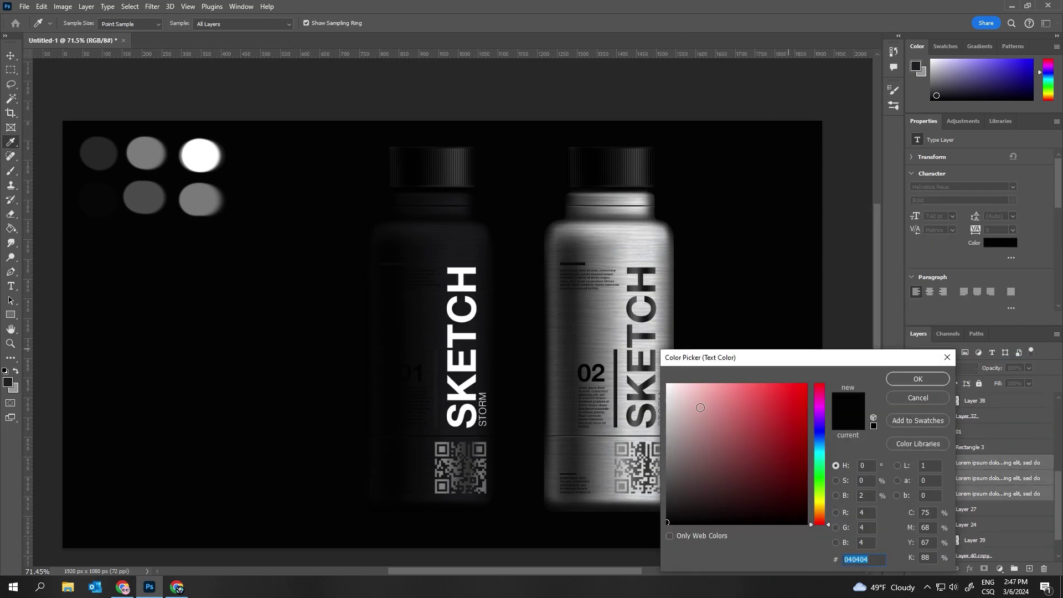
{"action": "type", "text": "ffffff"}
{"action": "key", "text": "Return"}
{"action": "left_click", "coordinate": [958, 432]}
{"action": "left_click", "coordinate": [999, 242]}
{"action": "type", "text": "ffffff"}
{"action": "key", "text": "Return"}
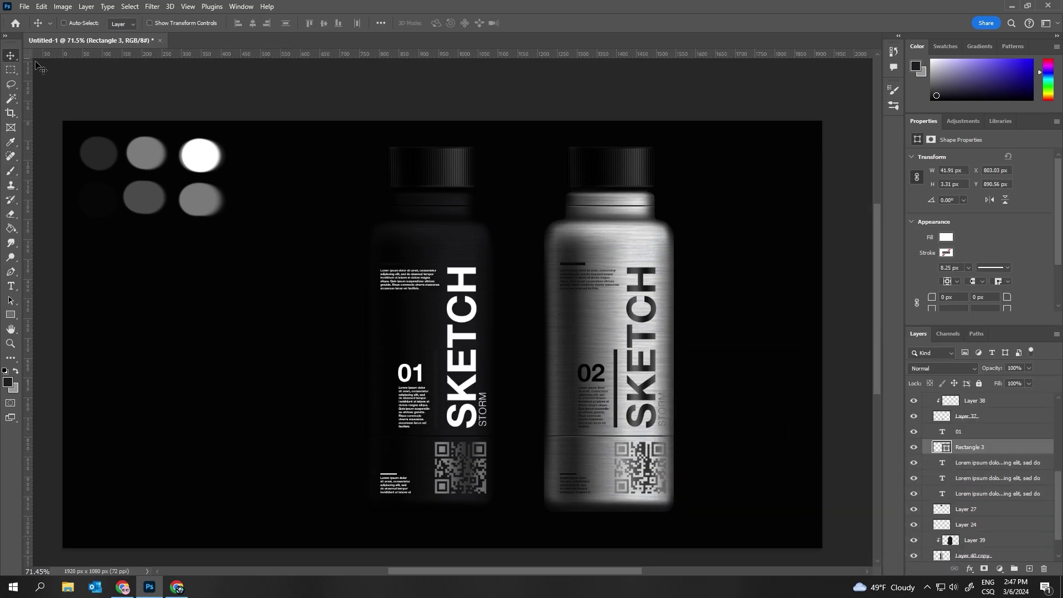
Step: Show the white bar beside 01, hide Layer 38, and adjust Layer 37's hue/saturation
{"action": "left_click", "coordinate": [966, 415]}
{"action": "scroll", "coordinate": [974, 443], "scroll_direction": "up", "scroll_amount": 2}
{"action": "left_click", "coordinate": [974, 426]}
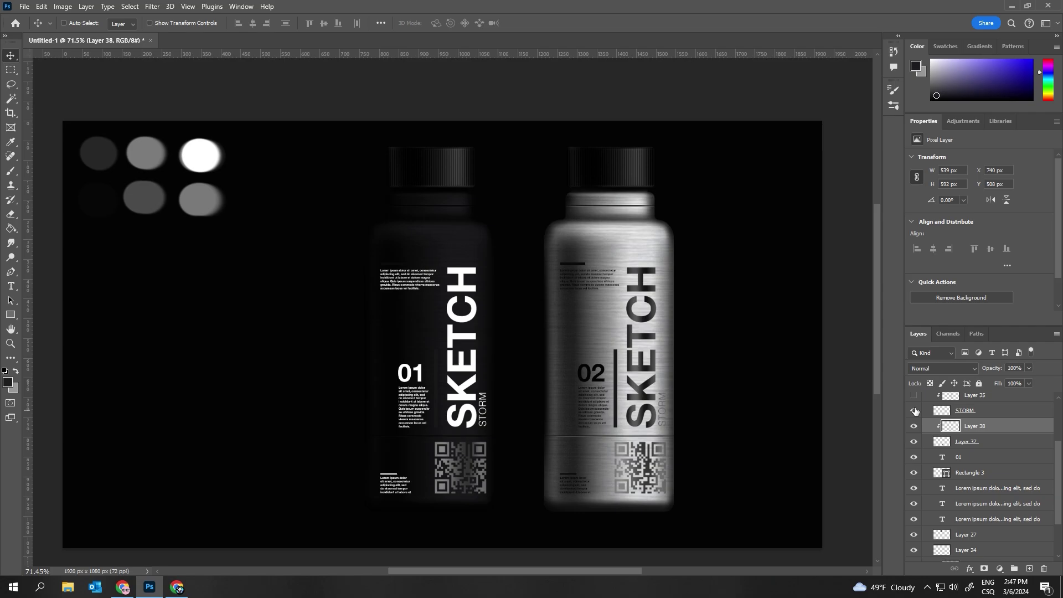
{"action": "scroll", "coordinate": [974, 443], "scroll_direction": "up", "scroll_amount": 2}
{"action": "left_click", "coordinate": [913, 426]}
{"action": "left_click", "coordinate": [973, 427]}
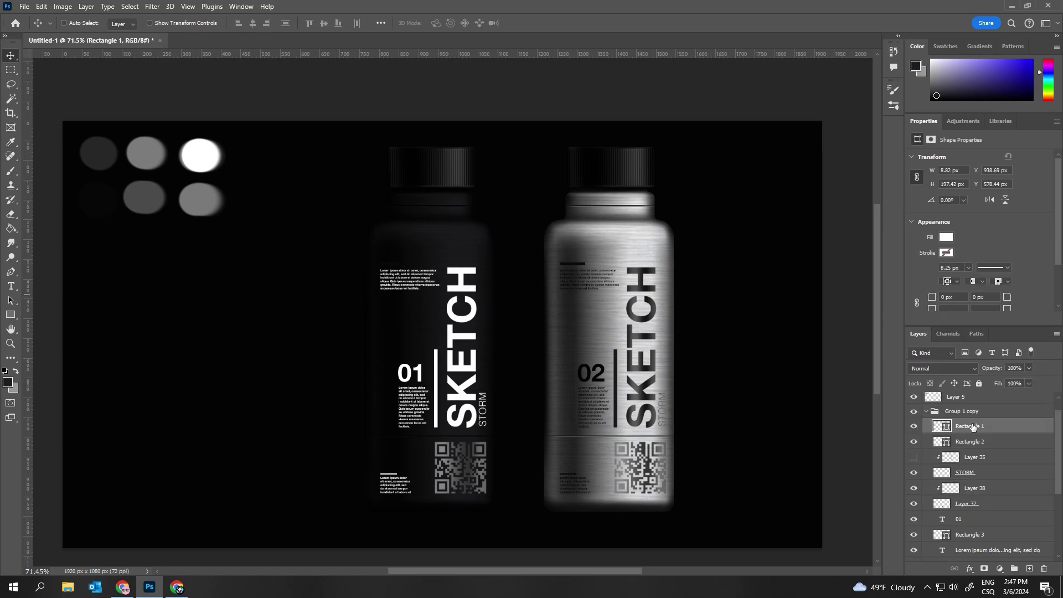
{"action": "scroll", "coordinate": [975, 443], "scroll_direction": "down", "scroll_amount": 3}
{"action": "left_click", "coordinate": [913, 441]}
{"action": "left_click", "coordinate": [966, 457]}
{"action": "key", "text": "ctrl+u"}
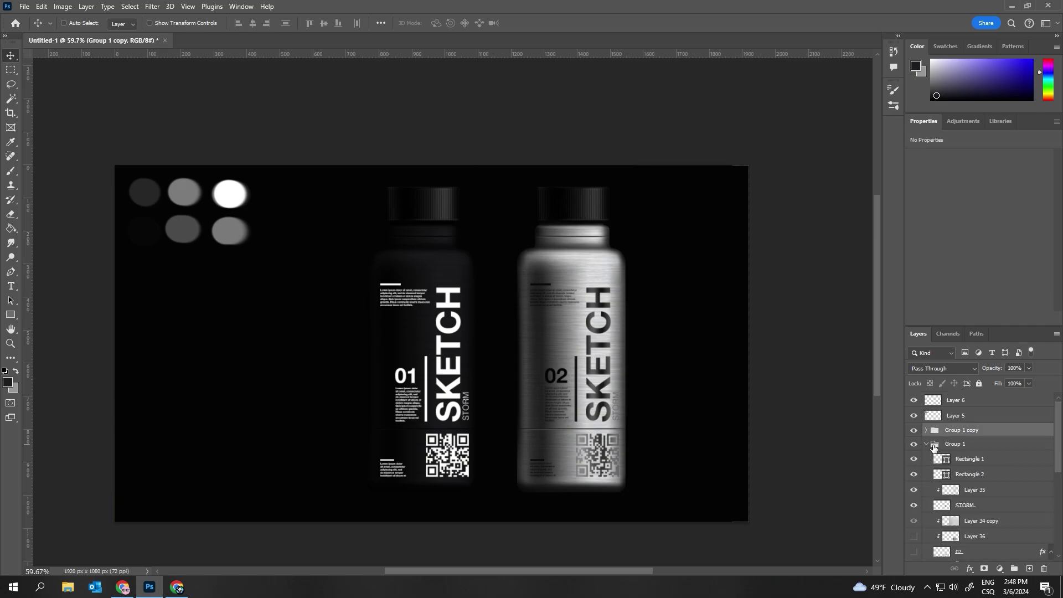
Step: Brighten the right bottle's merged layer with Levels
{"action": "scroll", "coordinate": [974, 471], "scroll_direction": "down", "scroll_amount": 3}
{"action": "left_click", "coordinate": [972, 538]}
{"action": "key", "text": "ctrl+l"}
{"action": "left_click_drag", "start_coordinate": [877, 355], "coordinate": [807, 355]}
{"action": "left_click_drag", "start_coordinate": [948, 355], "coordinate": [836, 355]}
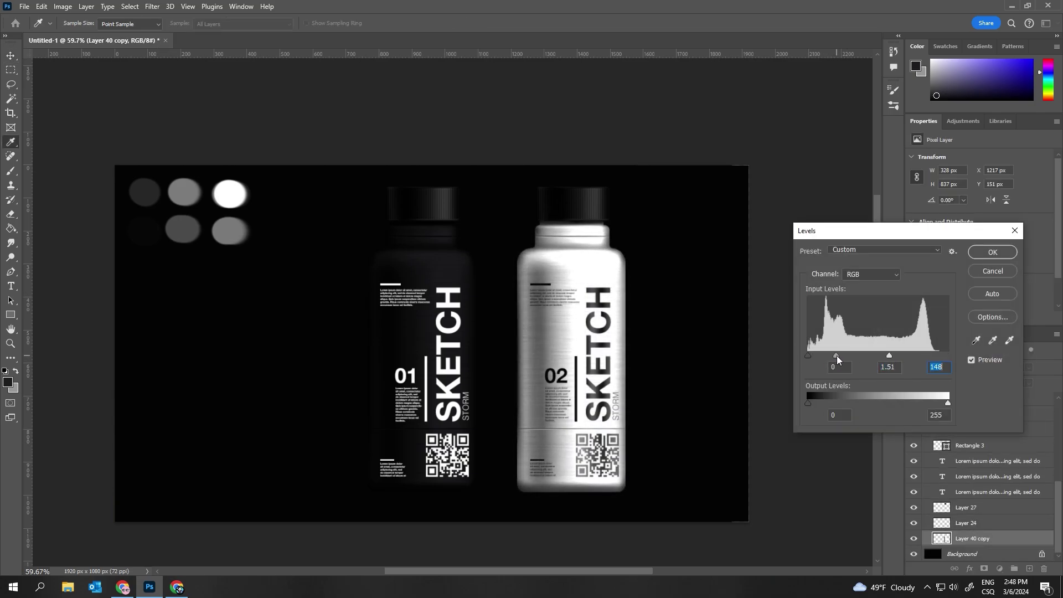
{"action": "key", "text": "Return"}
Step: Lighten the dark left bottle's Layer 39 with Hue/Saturation
{"action": "left_click", "coordinate": [944, 501]}
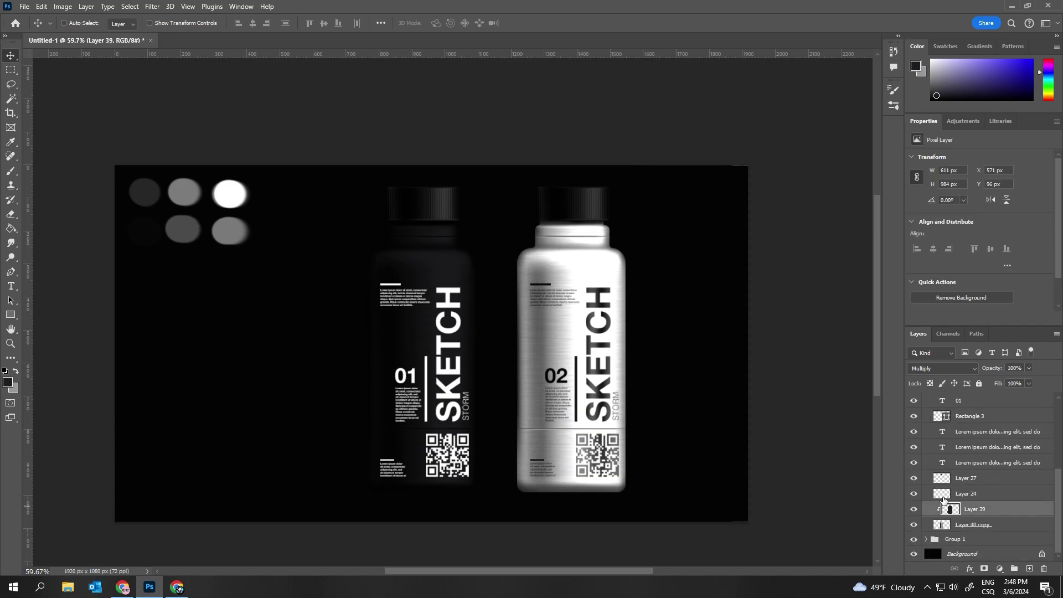
{"action": "key", "text": "ctrl+u"}
{"action": "left_click_drag", "start_coordinate": [808, 332], "coordinate": [825, 332]}
{"action": "key", "text": "Return"}
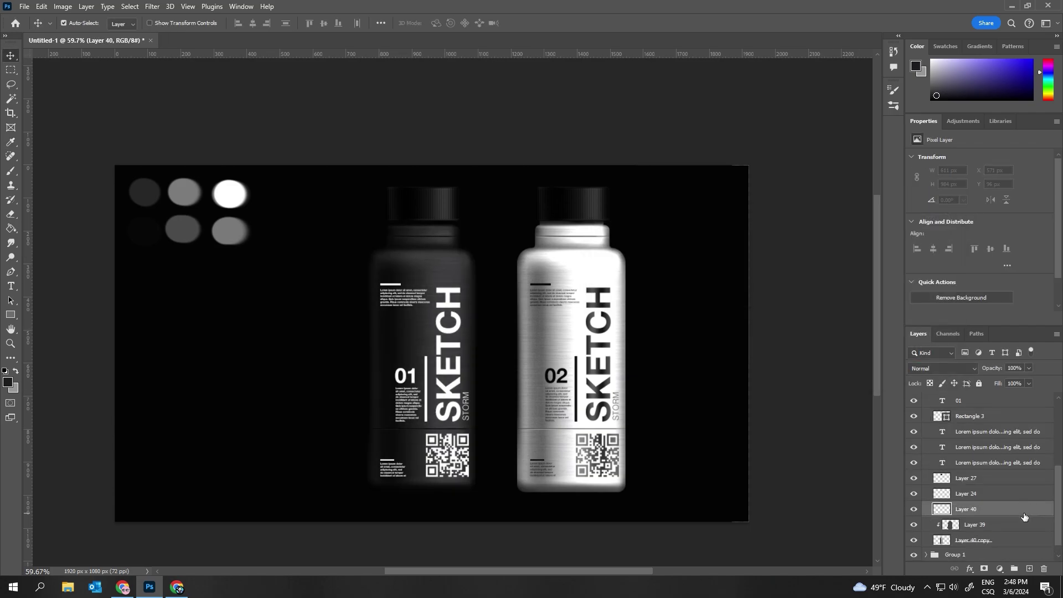
Step: Clip a new shading layer to the dark bottle
{"action": "right_click", "coordinate": [618, 385]}
{"action": "left_click_drag", "start_coordinate": [407, 524], "coordinate": [305, 423]}
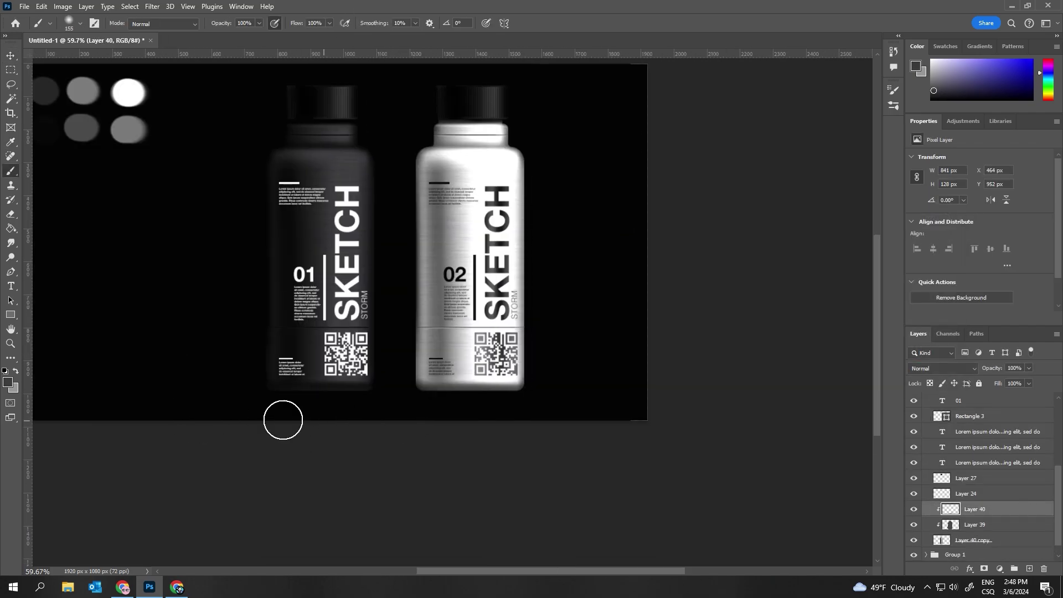
{"action": "scroll", "coordinate": [531, 322], "scroll_direction": "up", "scroll_amount": 3}
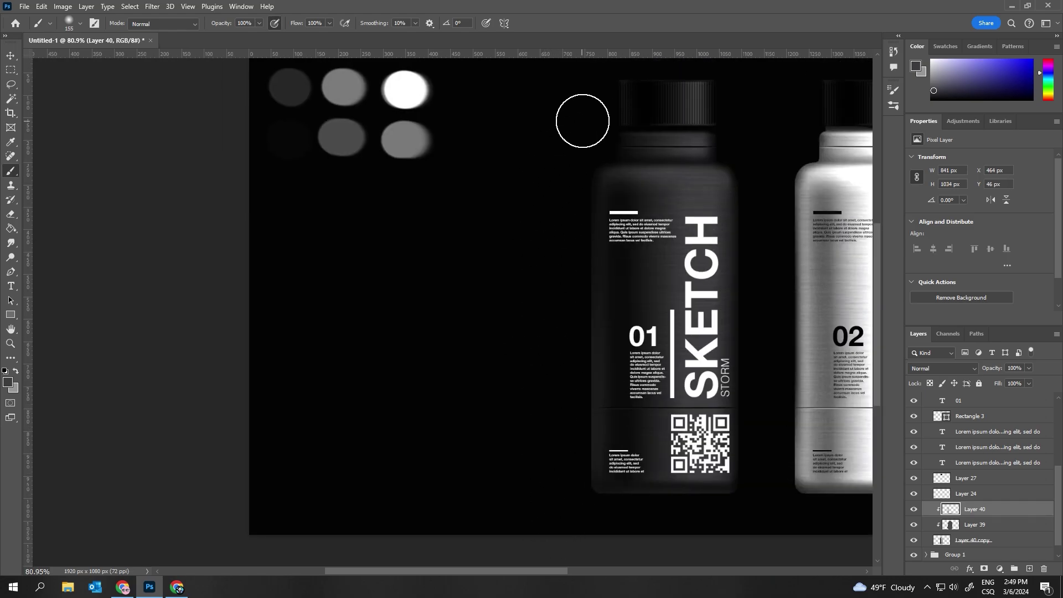
{"action": "scroll", "coordinate": [373, 351], "scroll_direction": "down", "scroll_amount": 2}
{"action": "right_click", "coordinate": [931, 509]}
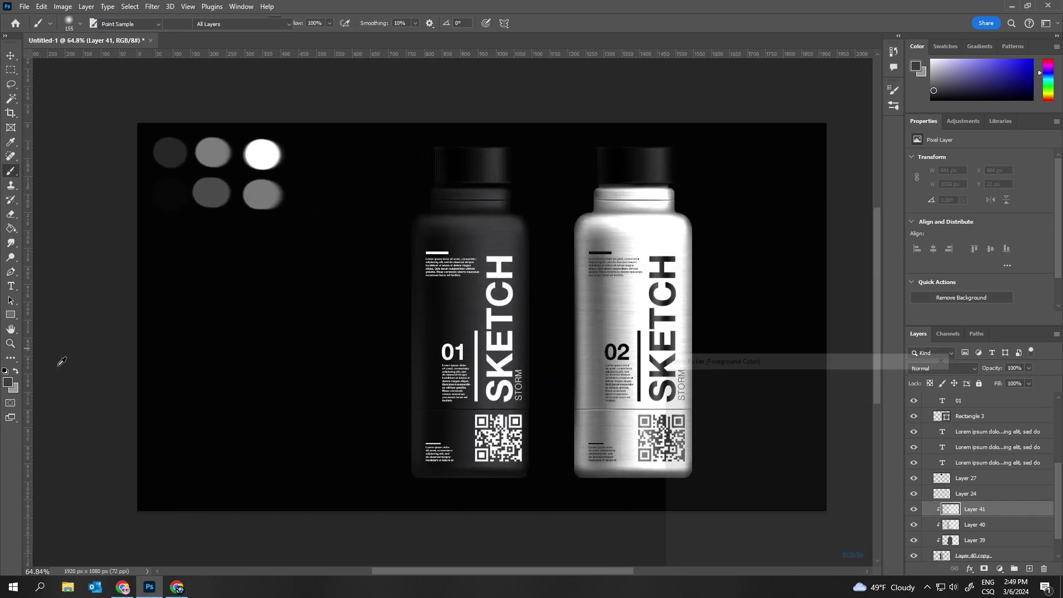
{"action": "left_click", "coordinate": [803, 432]}
Step: Flip the canvas to check the shading, resize the brush and switch to the Eraser
{"action": "key", "text": "ctrl+shift+h"}
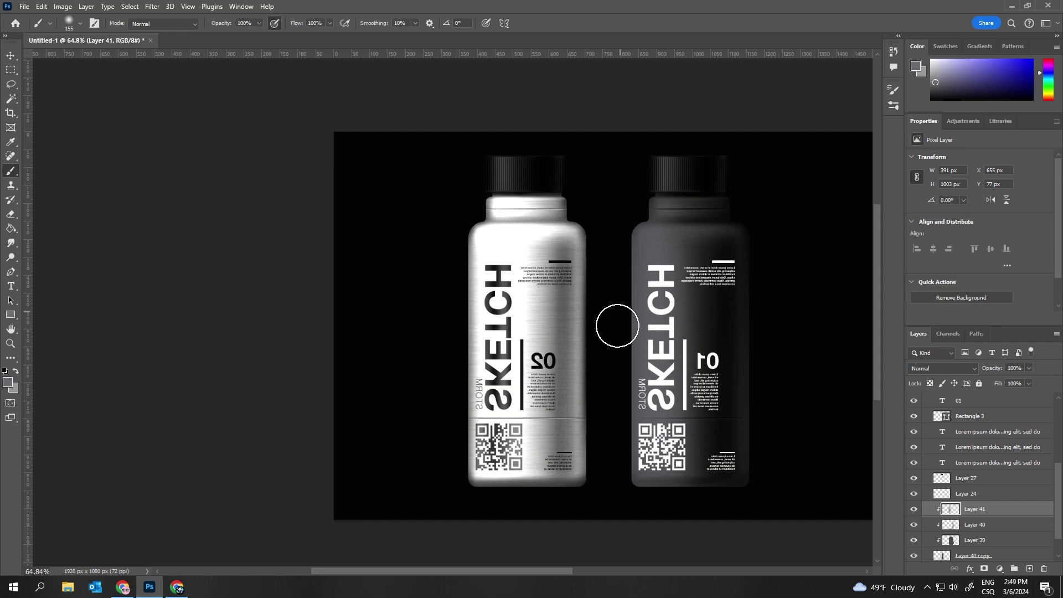
{"action": "right_click", "coordinate": [617, 326]}
{"action": "key", "text": "e"}
{"action": "left_click_drag", "start_coordinate": [605, 218], "coordinate": [603, 336]}
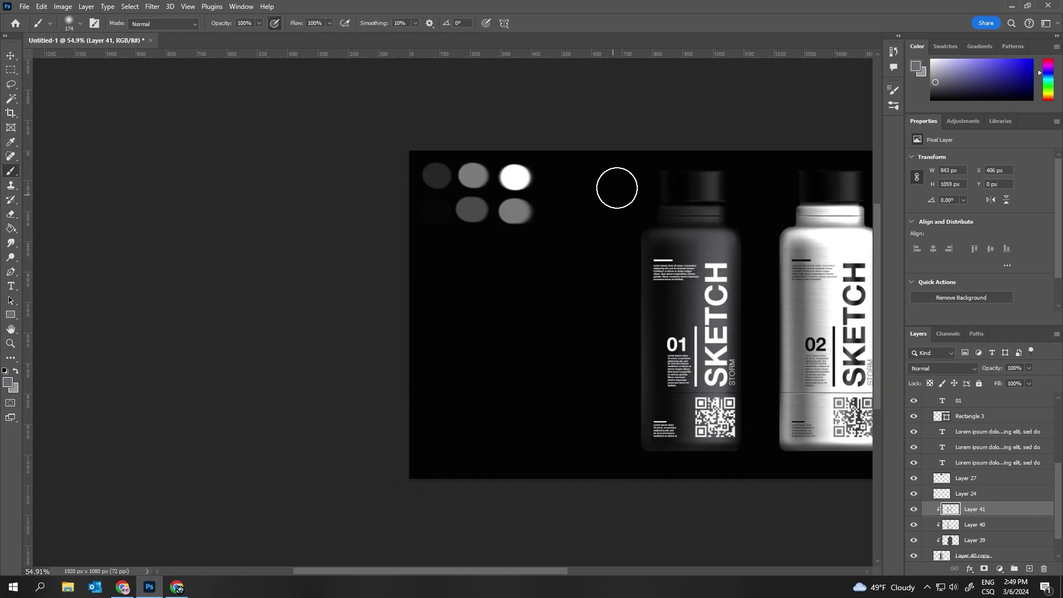
{"action": "key", "text": "e"}
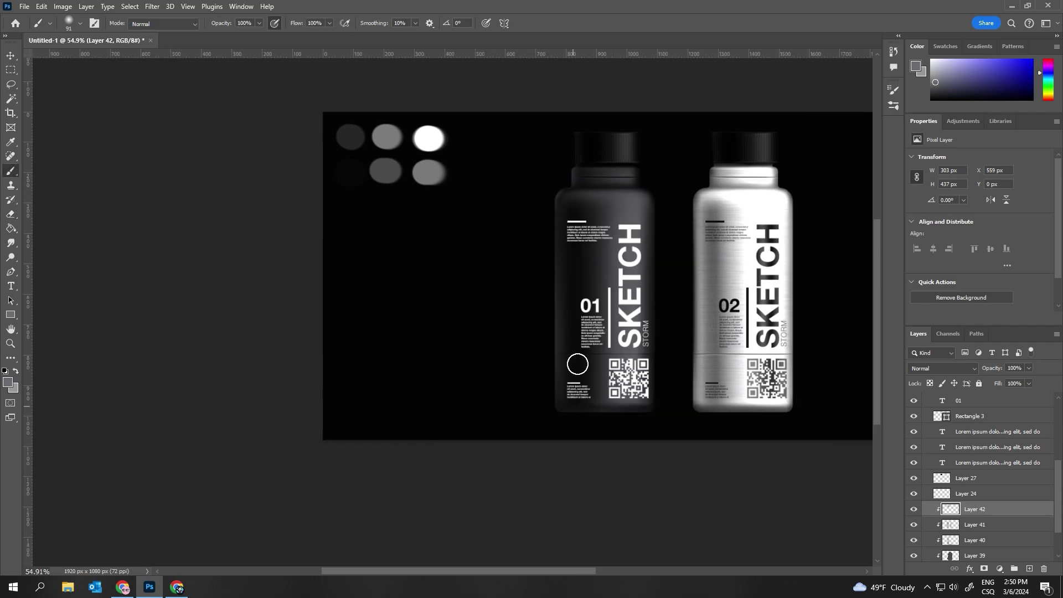
Step: Add a clipped shading layer over the first body text and enlarge the brush
{"action": "scroll", "coordinate": [980, 498], "scroll_direction": "up", "scroll_amount": 2}
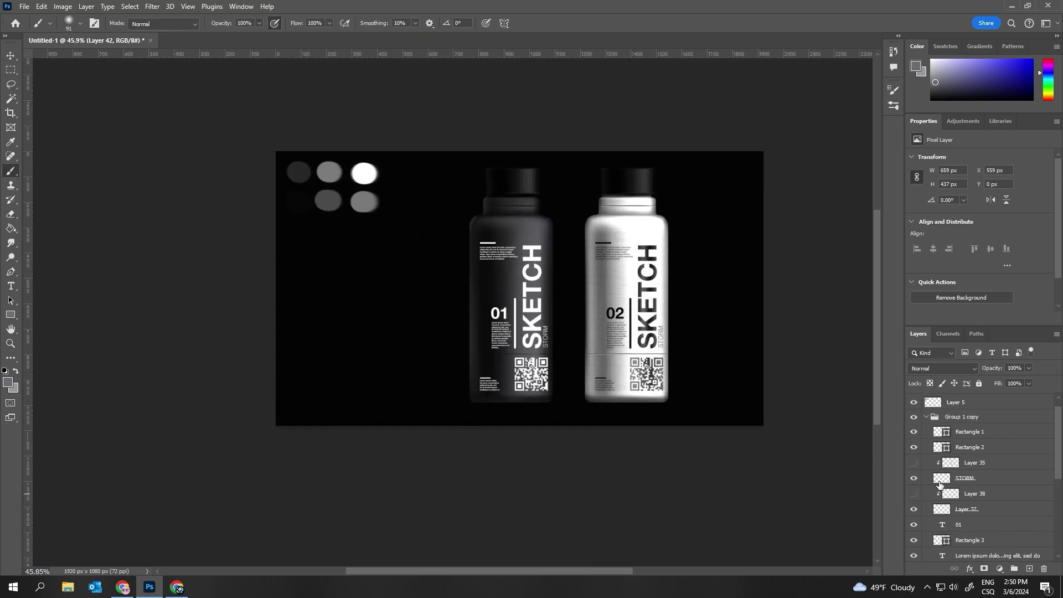
{"action": "left_click", "coordinate": [980, 478]}
{"action": "key", "text": "ctrl+shift+alt+n"}
{"action": "scroll", "coordinate": [476, 332], "scroll_direction": "up", "scroll_amount": 5}
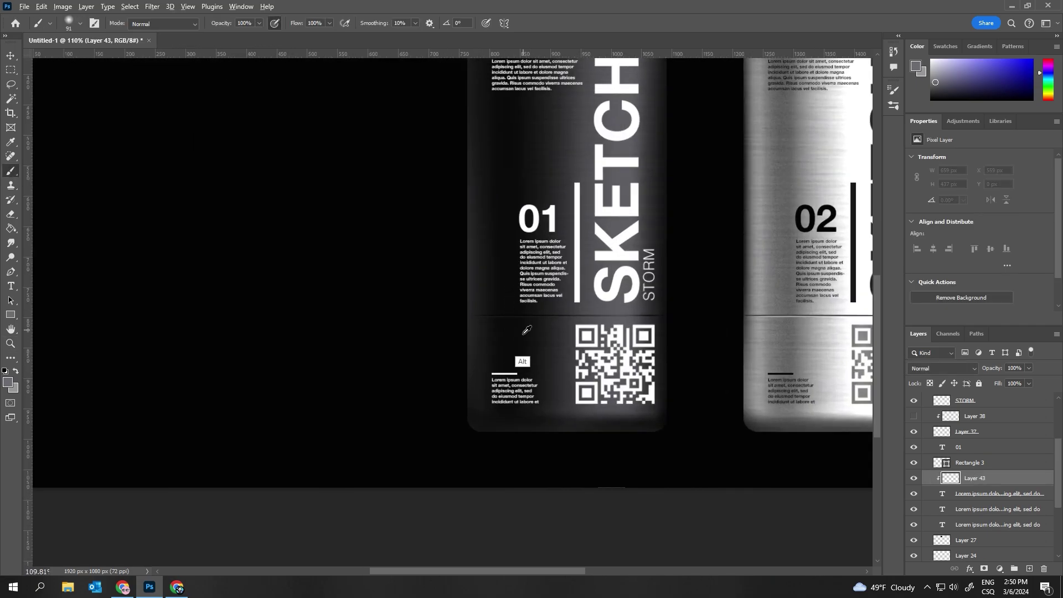
{"action": "right_click", "coordinate": [527, 333]}
{"action": "key", "text": "Escape"}
{"action": "scroll", "coordinate": [415, 318], "scroll_direction": "down", "scroll_amount": 2}
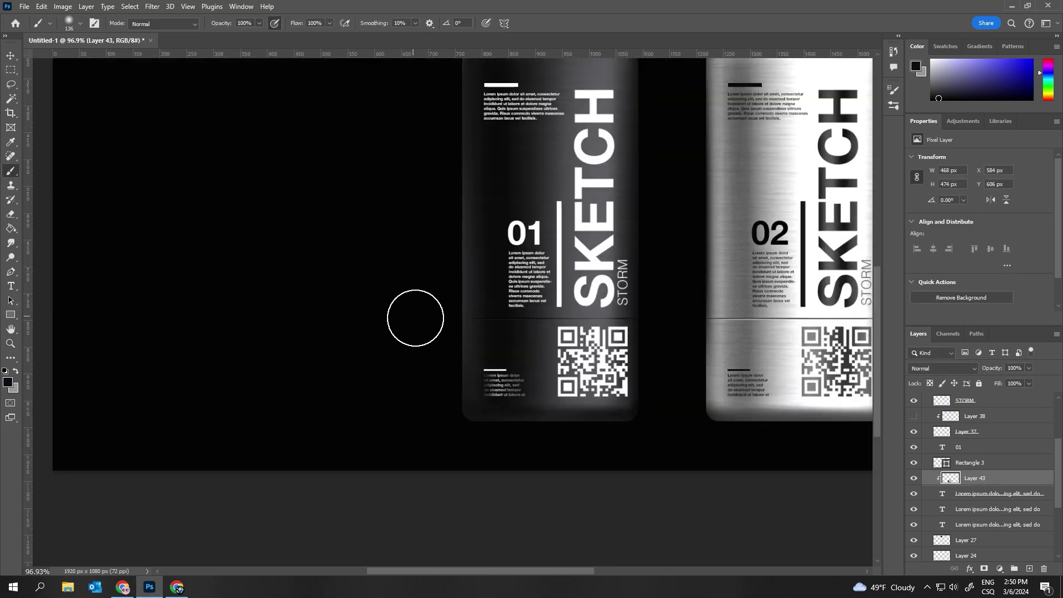
{"action": "scroll", "coordinate": [424, 309], "scroll_direction": "down", "scroll_amount": 2}
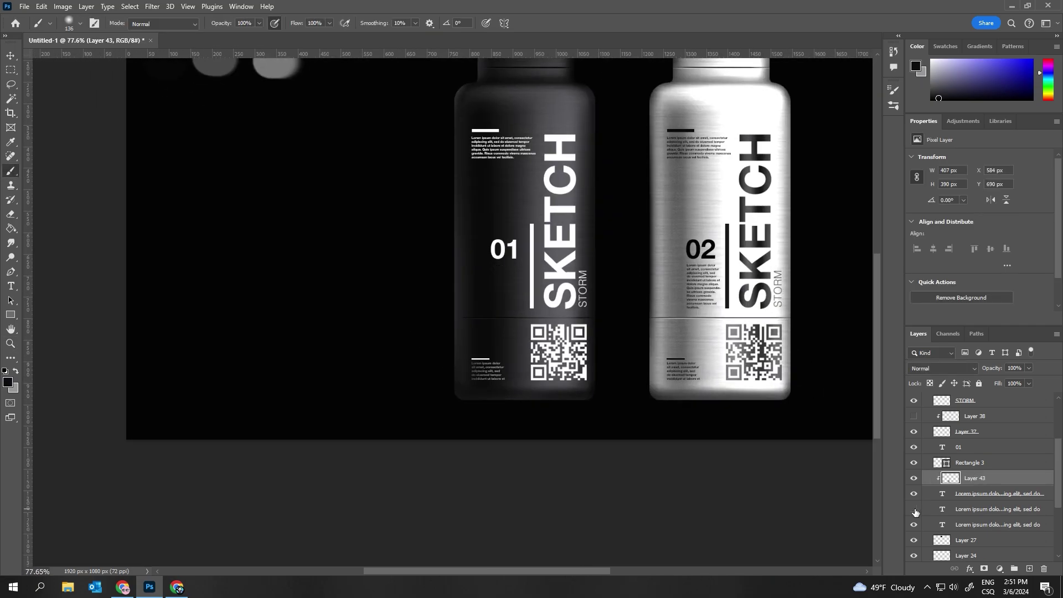
Step: Add clipped layers over the second body text and the next text block
{"action": "left_click", "coordinate": [968, 509]}
{"action": "key", "text": "ctrl+shift+alt+n"}
{"action": "scroll", "coordinate": [411, 236], "scroll_direction": "up", "scroll_amount": 3}
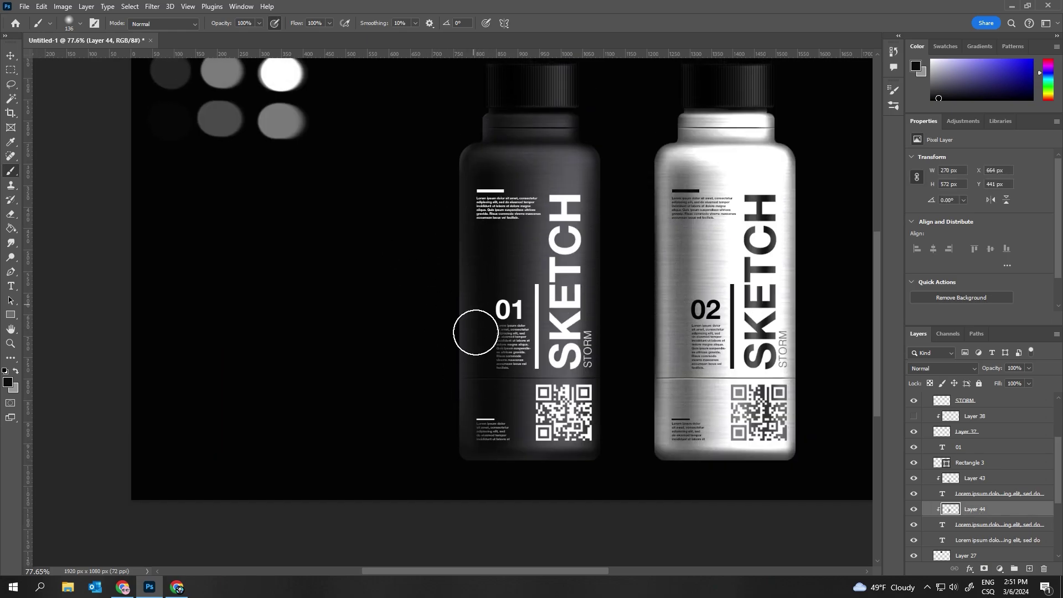
{"action": "key", "text": "ctrl+shift+n"}
{"action": "key", "text": "Return"}
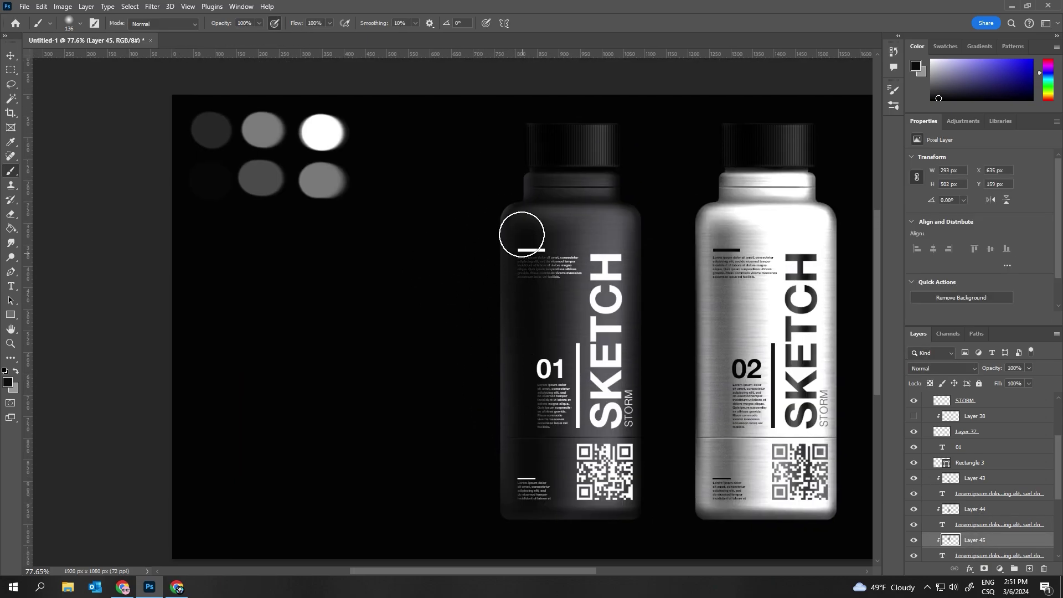
Step: Add clipped layers above the Rectangle 3 bar, the 01 number and Layer 37
{"action": "left_click", "coordinate": [940, 462]}
{"action": "key", "text": "ctrl+shift+alt+n"}
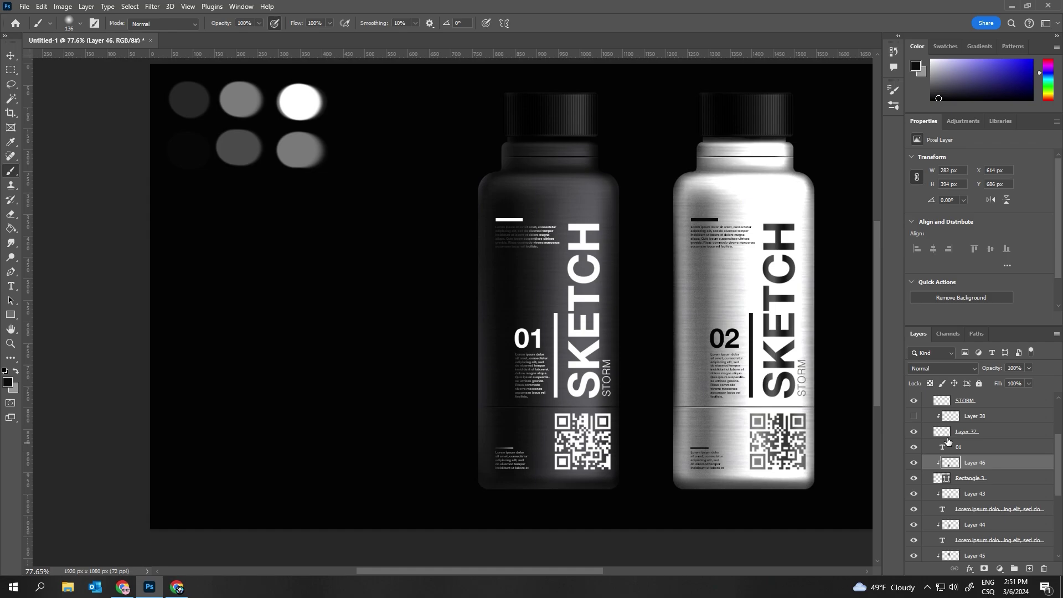
{"action": "left_click", "coordinate": [948, 443]}
{"action": "key", "text": "ctrl+shift+alt+n"}
{"action": "left_click", "coordinate": [941, 431]}
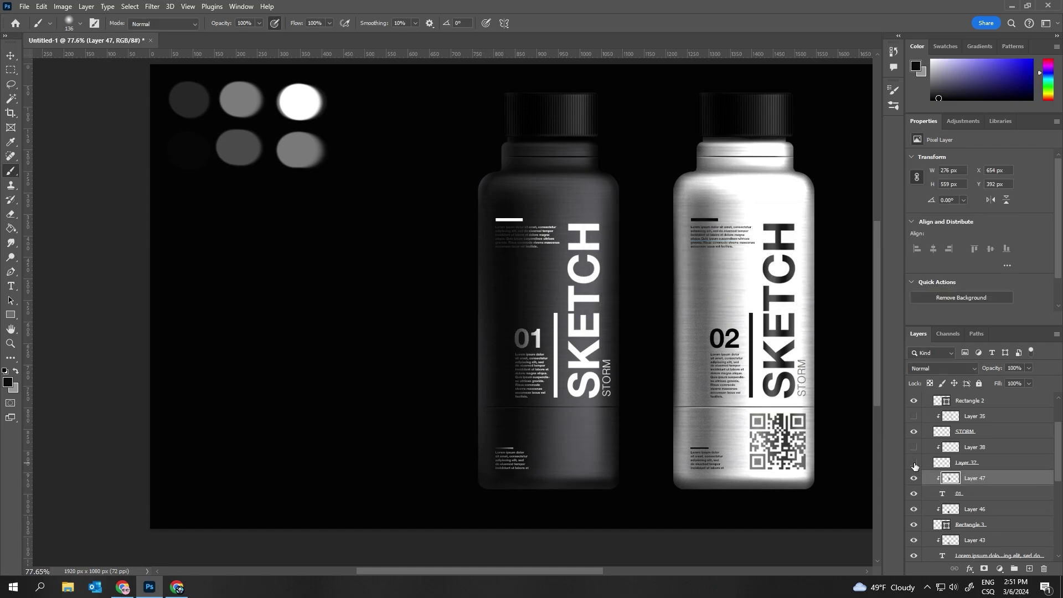
{"action": "key", "text": "ctrl+shift+n"}
{"action": "key", "text": "Return"}
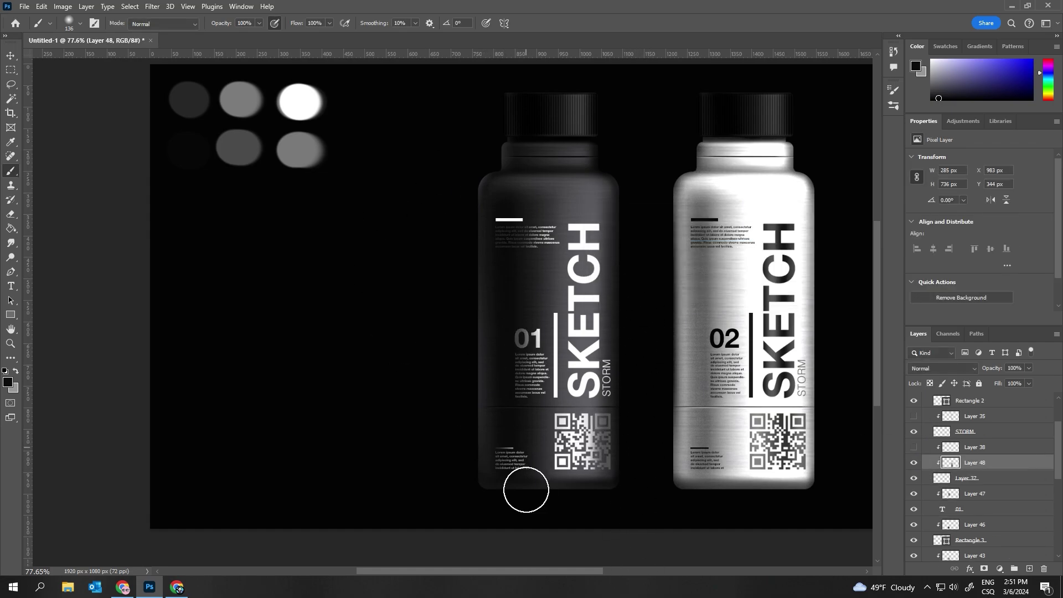
Step: Clip a layer above STORM and paint and erase shading on the label layers
{"action": "left_click_drag", "start_coordinate": [456, 328], "coordinate": [460, 329]}
{"action": "key", "text": "b"}
{"action": "left_click", "coordinate": [966, 432]}
{"action": "key", "text": "ctrl+shift+n"}
{"action": "key", "text": "Return"}
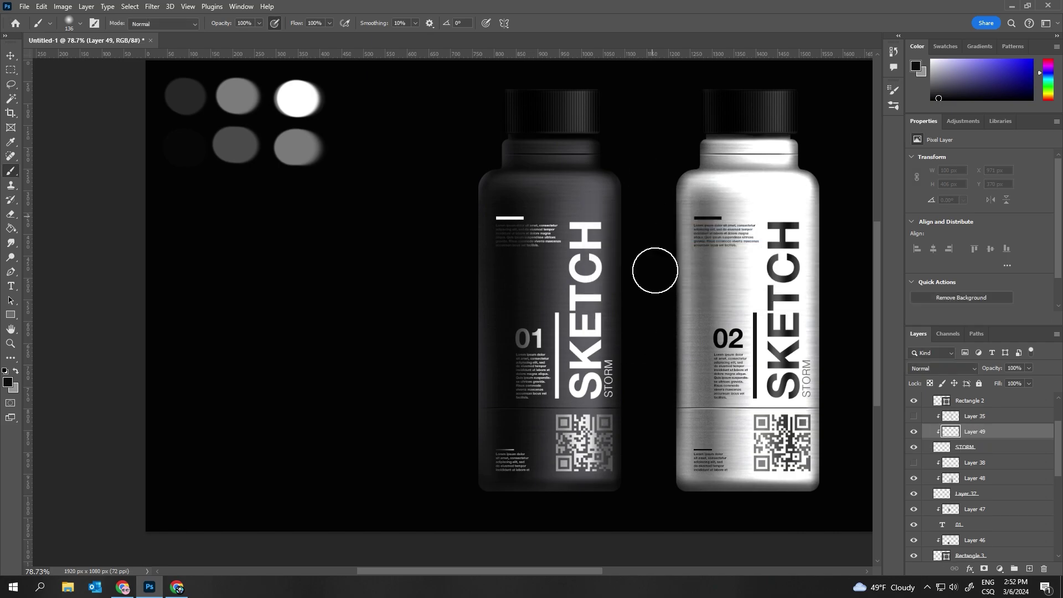
{"action": "right_click", "coordinate": [605, 171]}
{"action": "key", "text": "e"}
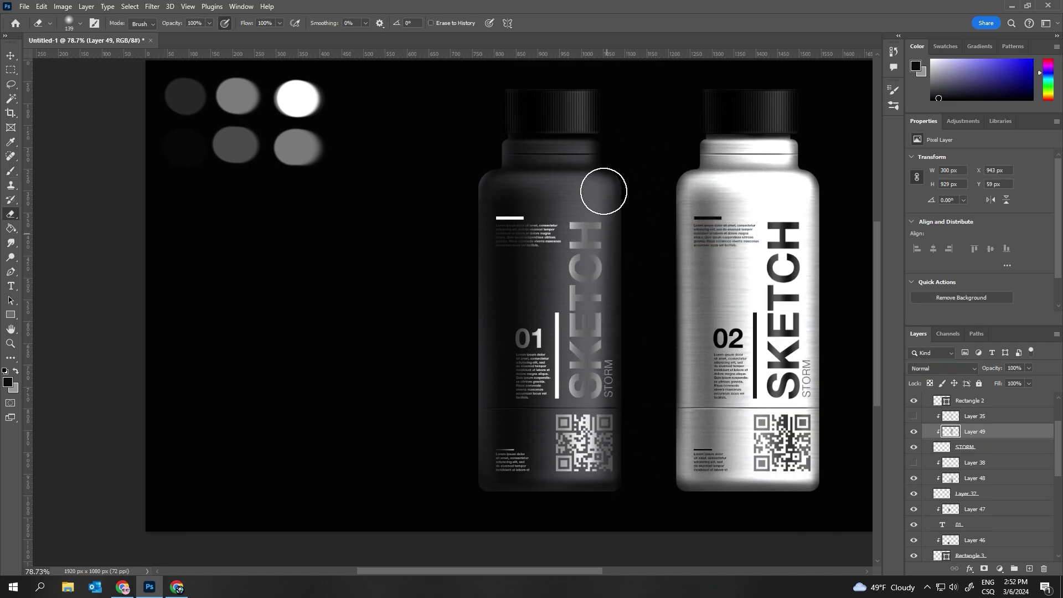
{"action": "key", "text": "e"}
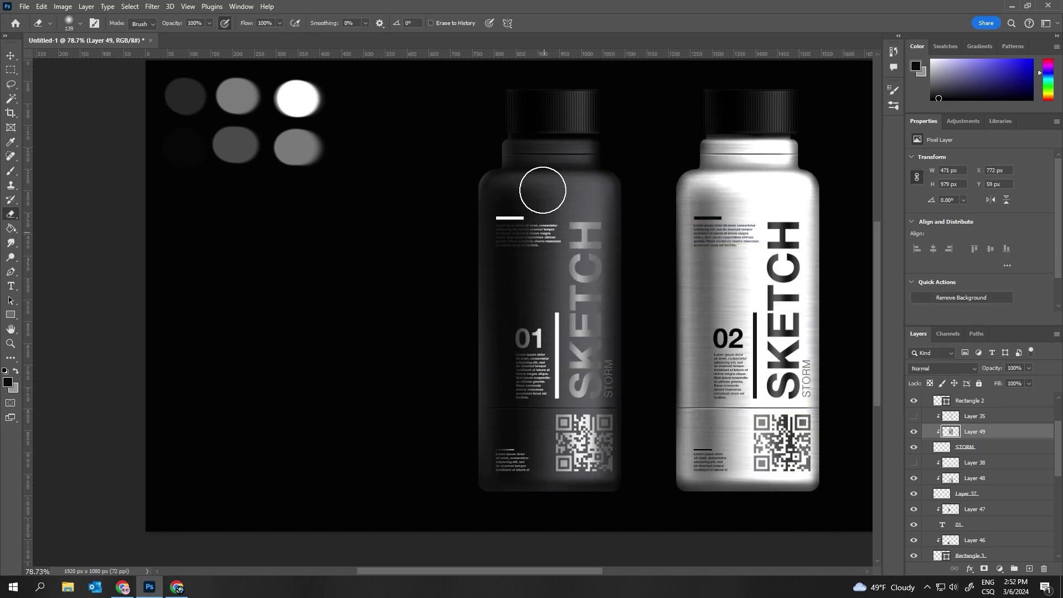
{"action": "scroll", "coordinate": [421, 304], "scroll_direction": "down", "scroll_amount": 5}
{"action": "scroll", "coordinate": [542, 189], "scroll_direction": "up", "scroll_amount": 5}
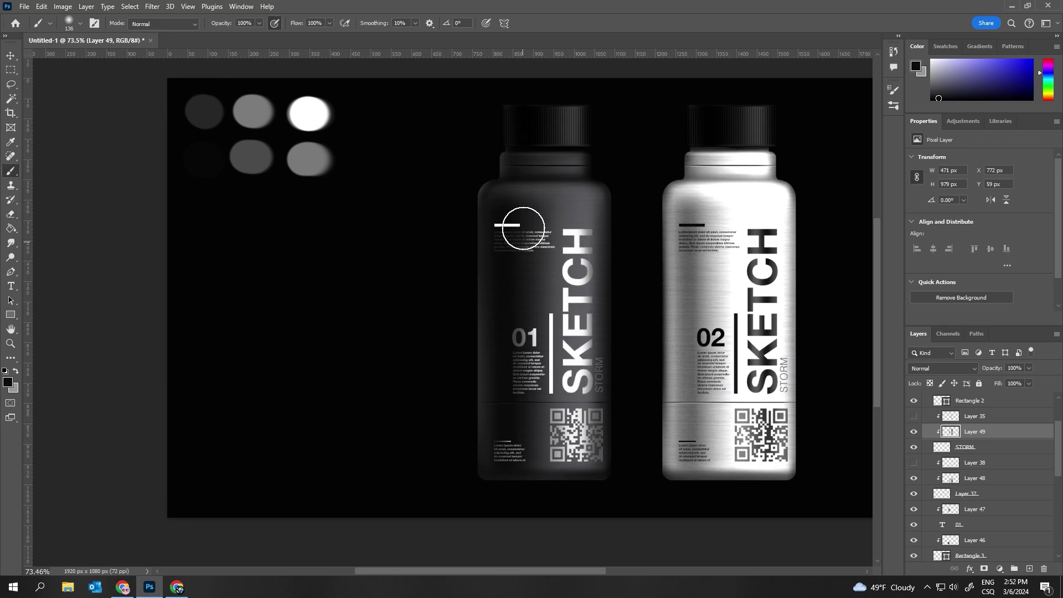
{"action": "scroll", "coordinate": [475, 334], "scroll_direction": "down", "scroll_amount": 1}
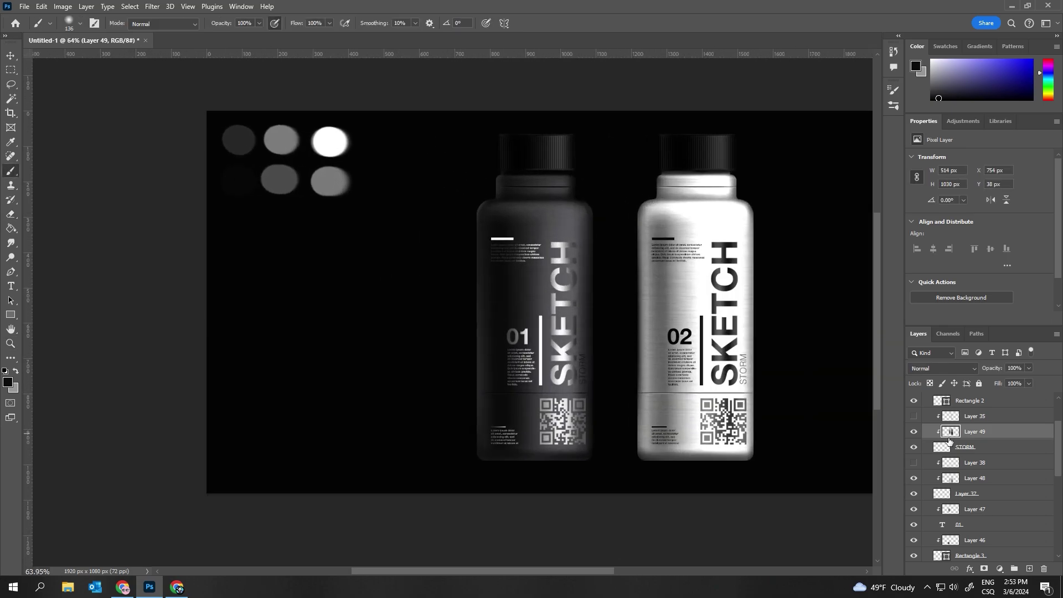
{"action": "key", "text": "ctrl+shift+alt+n"}
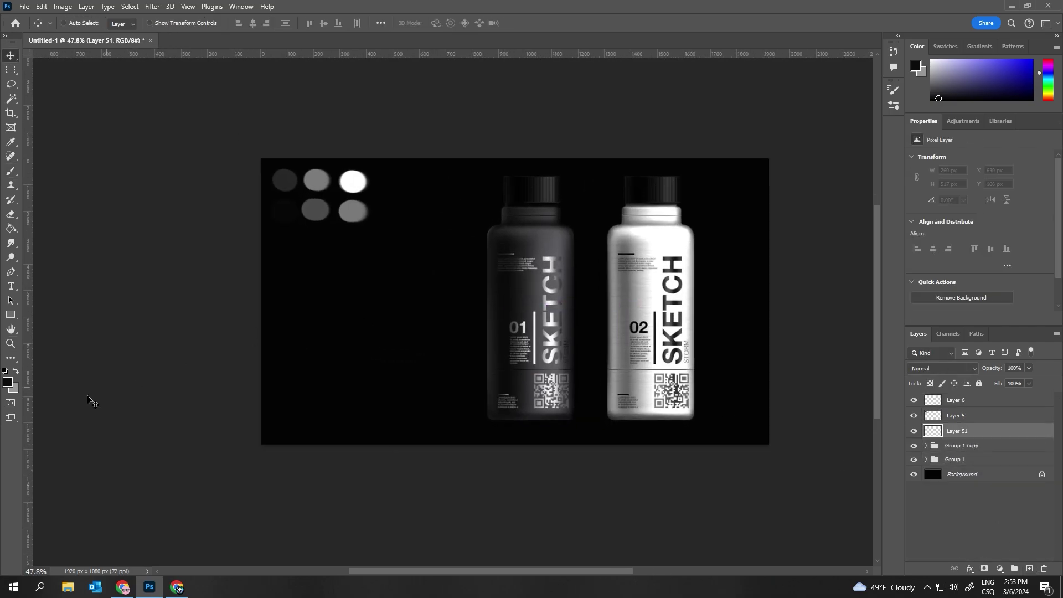
Step: Type and scale up the SKETCH STORM headline, then shift both bottles right
{"action": "key", "text": "t"}
{"action": "left_click", "coordinate": [289, 307]}
{"action": "type", "text": "M"}
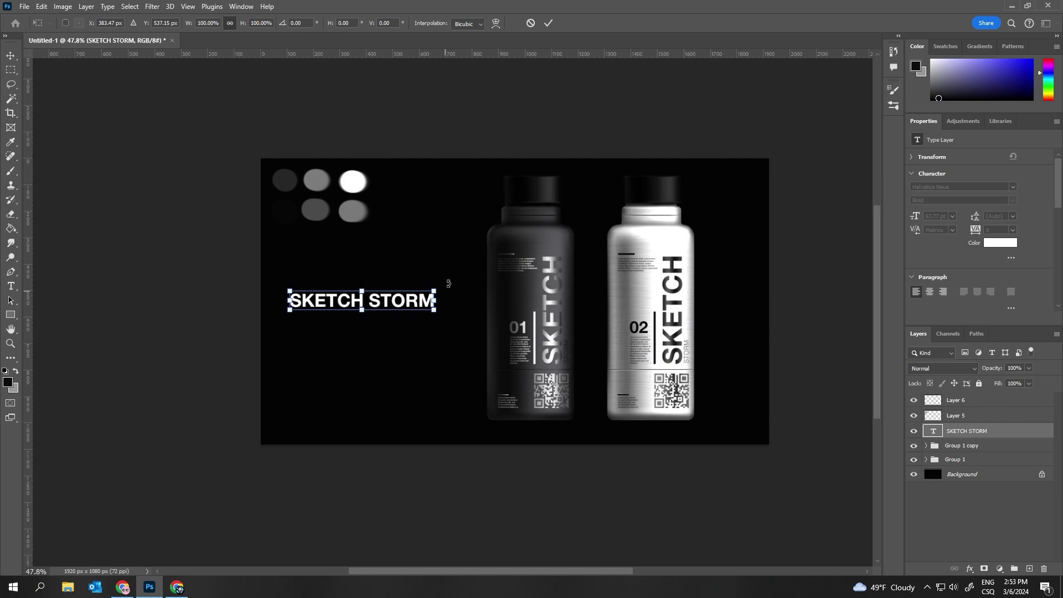
{"action": "left_click_drag", "start_coordinate": [434, 307], "coordinate": [470, 293]}
{"action": "key", "text": "ctrl+Return"}
{"action": "left_click", "coordinate": [961, 445]}
{"action": "left_click", "coordinate": [955, 459], "text": "shift"}
{"action": "left_click_drag", "start_coordinate": [512, 360], "coordinate": [565, 361]}
Step: Duplicate the headline below and turn the copy into 02 at 412 pt
{"action": "left_click", "coordinate": [966, 430]}
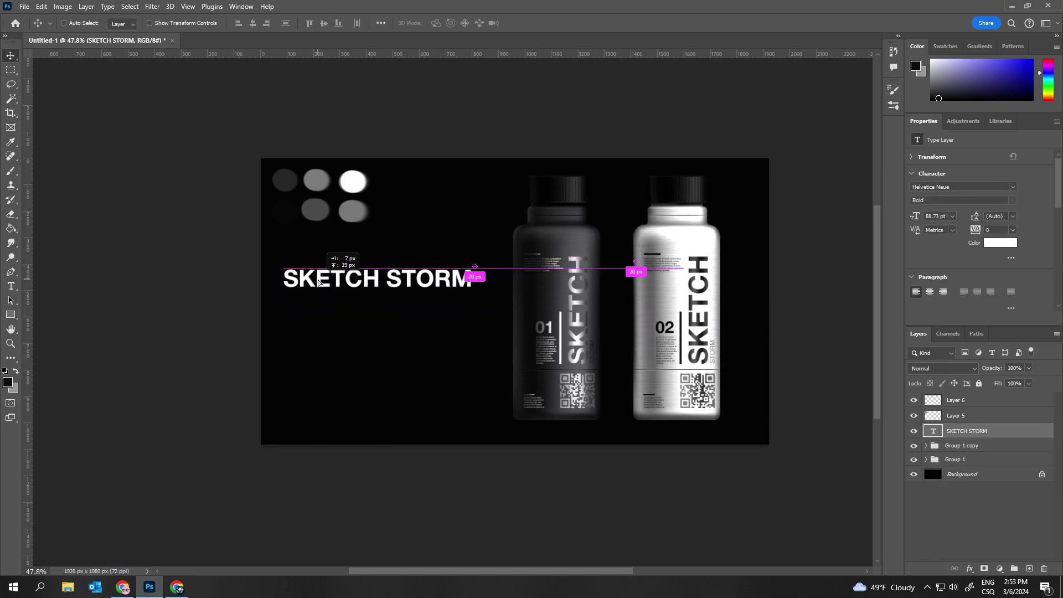
{"action": "left_click_drag", "start_coordinate": [310, 296], "coordinate": [310, 394]}
{"action": "key", "text": "t"}
{"action": "left_click", "coordinate": [318, 372]}
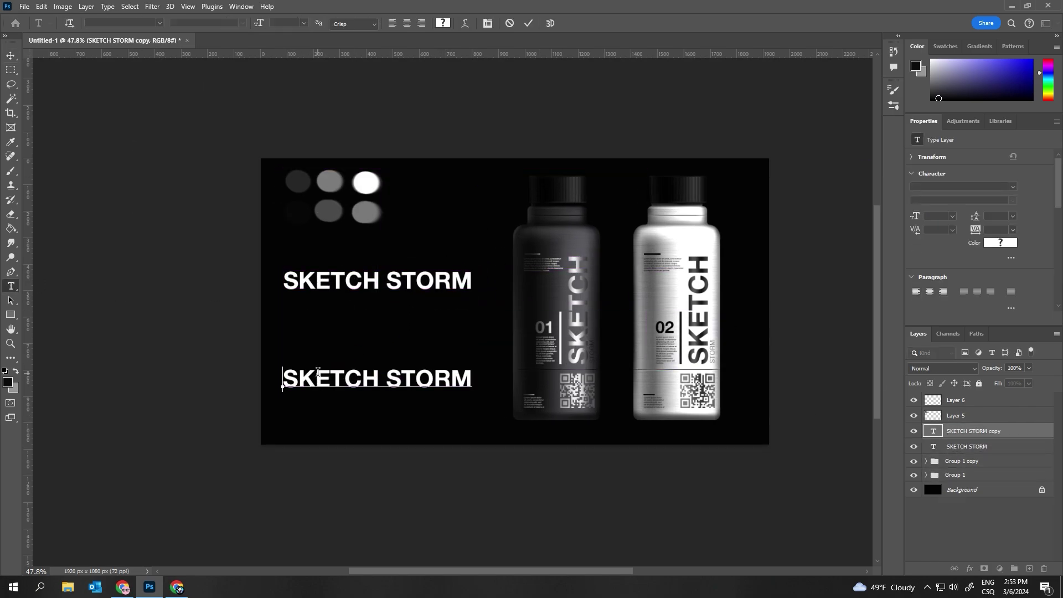
{"action": "key", "text": "ctrl+a"}
{"action": "left_click", "coordinate": [283, 23]}
{"action": "type", "text": "412"}
{"action": "key", "text": "Return"}
{"action": "key", "text": "ctrl+Return"}
{"action": "key", "text": "v"}
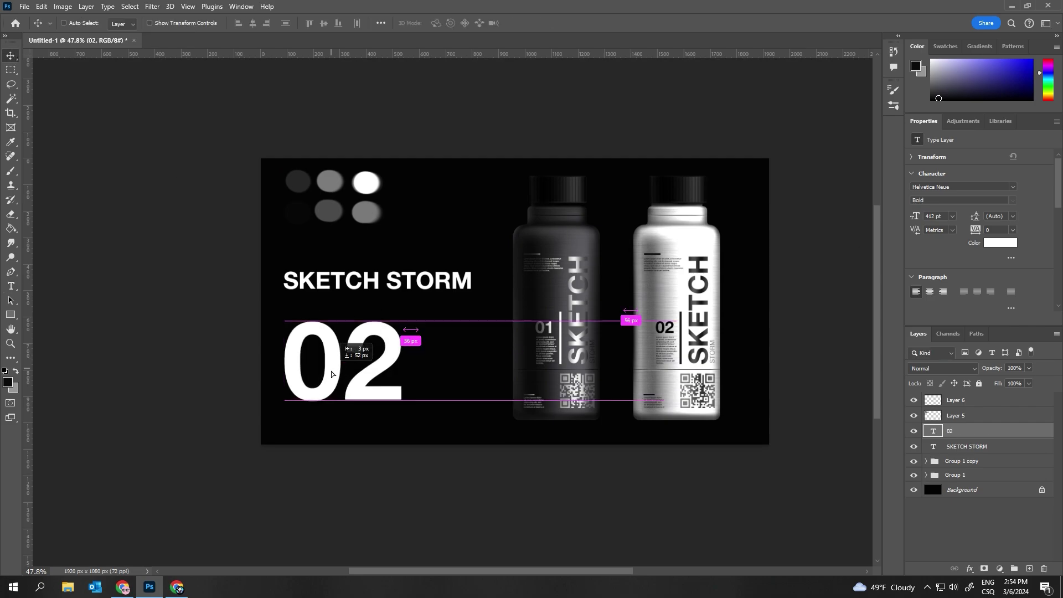
Step: Add a paragraph text box and position it beside the headline
{"action": "left_click_drag", "start_coordinate": [409, 310], "coordinate": [474, 401]}
{"action": "left_click", "coordinate": [952, 215]}
{"action": "left_click", "coordinate": [923, 265]}
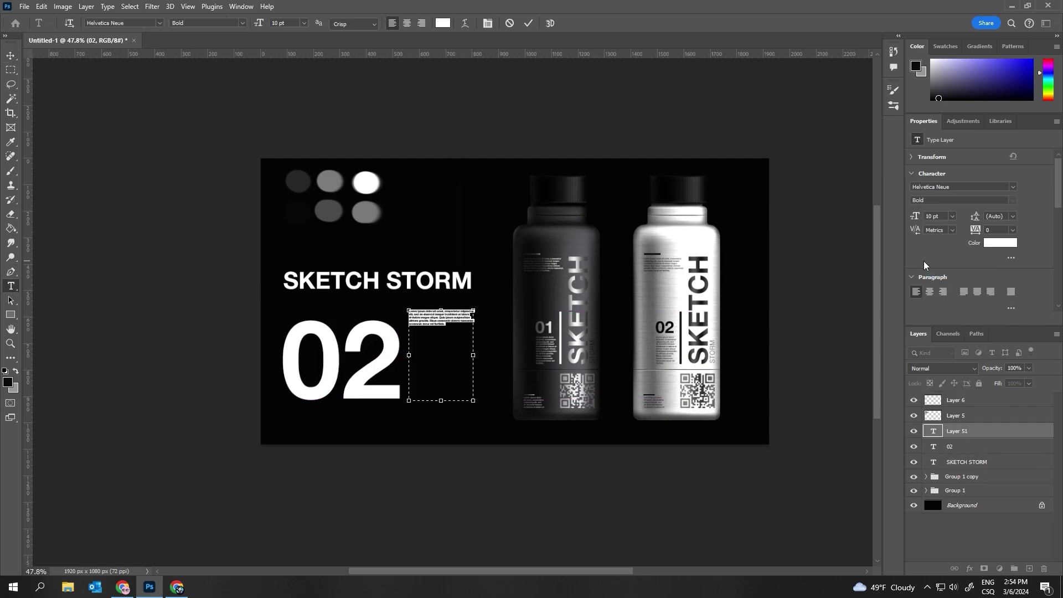
{"action": "key", "text": "ctrl+Return"}
{"action": "key", "text": "v"}
{"action": "mouse_move", "coordinate": [428, 327]}
{"action": "left_mouse_down"}
{"action": "mouse_move", "coordinate": [436, 320]}
{"action": "mouse_move", "coordinate": [286, 306]}
{"action": "left_mouse_up"}
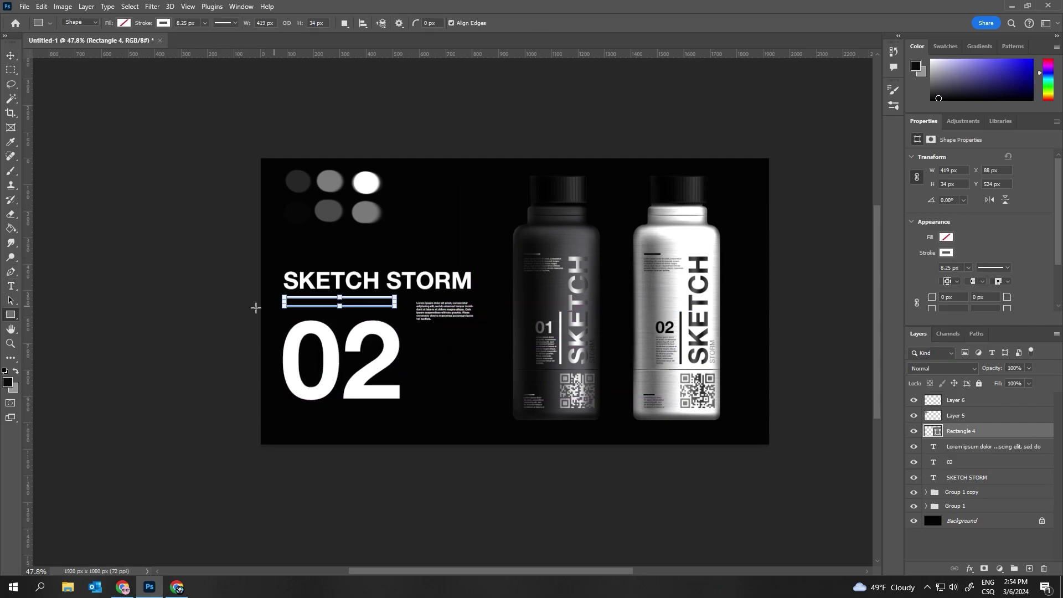
Step: Draw a bar under the SKETCH STORM headline and make its fill grey
{"action": "left_click", "coordinate": [124, 22]}
{"action": "left_click", "coordinate": [72, 64]}
{"action": "key", "text": "v"}
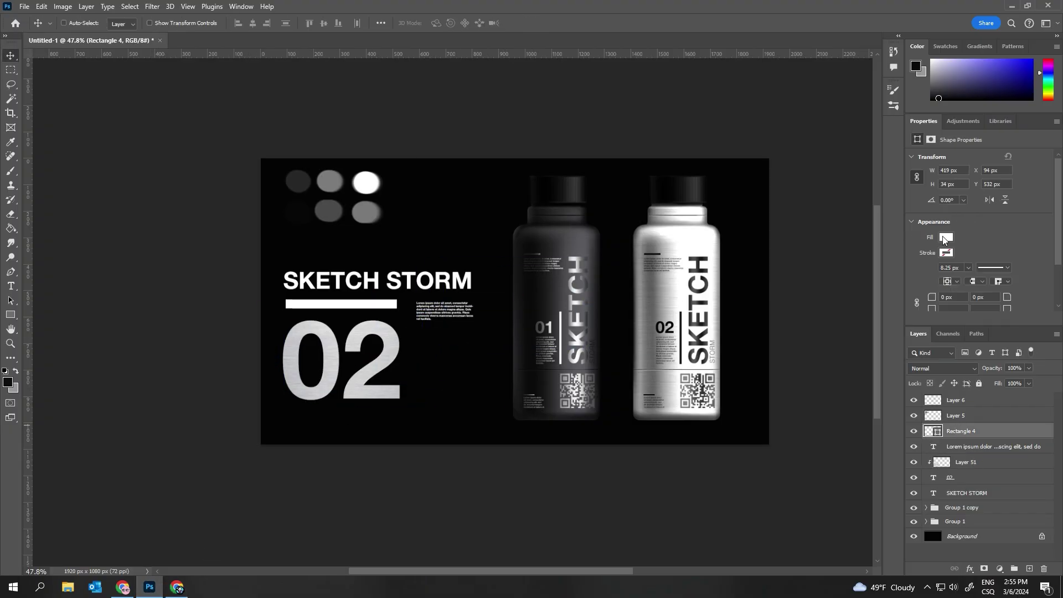
{"action": "left_click", "coordinate": [945, 237]}
{"action": "left_click", "coordinate": [916, 377]}
Step: Darken the 02's metal texture with Levels
{"action": "left_click", "coordinate": [963, 476]}
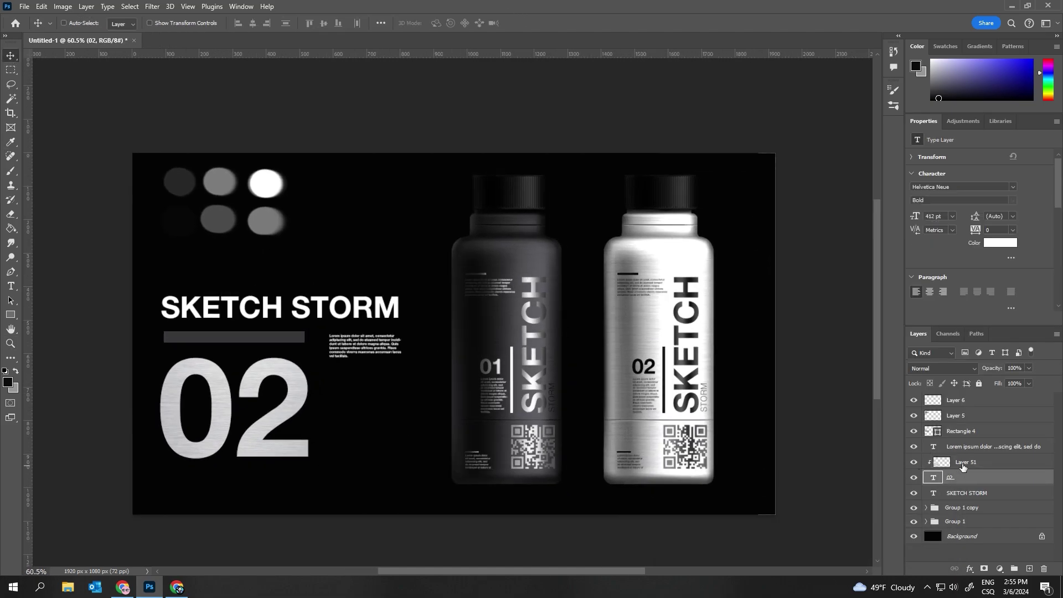
{"action": "key", "text": "ctrl+l"}
{"action": "left_click_drag", "start_coordinate": [877, 355], "coordinate": [910, 353]}
{"action": "key", "text": "Return"}
{"action": "scroll", "coordinate": [398, 404], "scroll_direction": "up", "scroll_amount": 2}
{"action": "key", "text": "v"}
{"action": "scroll", "coordinate": [431, 419], "scroll_direction": "up", "scroll_amount": 2}
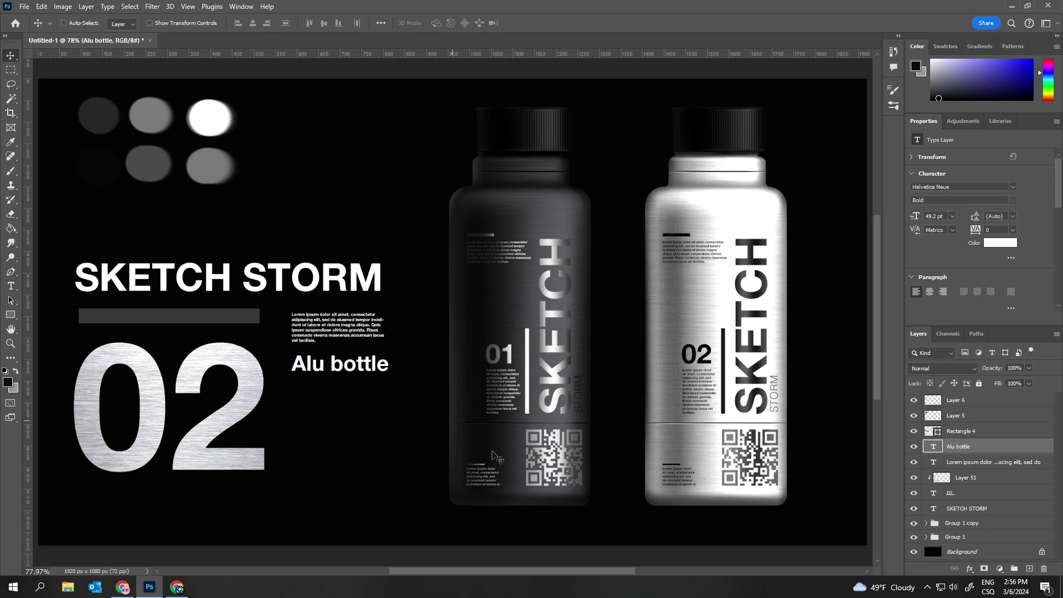
Step: Colour the Alu bottle text lime green
{"action": "left_click", "coordinate": [1001, 247]}
{"action": "type", "text": "f7f025"}
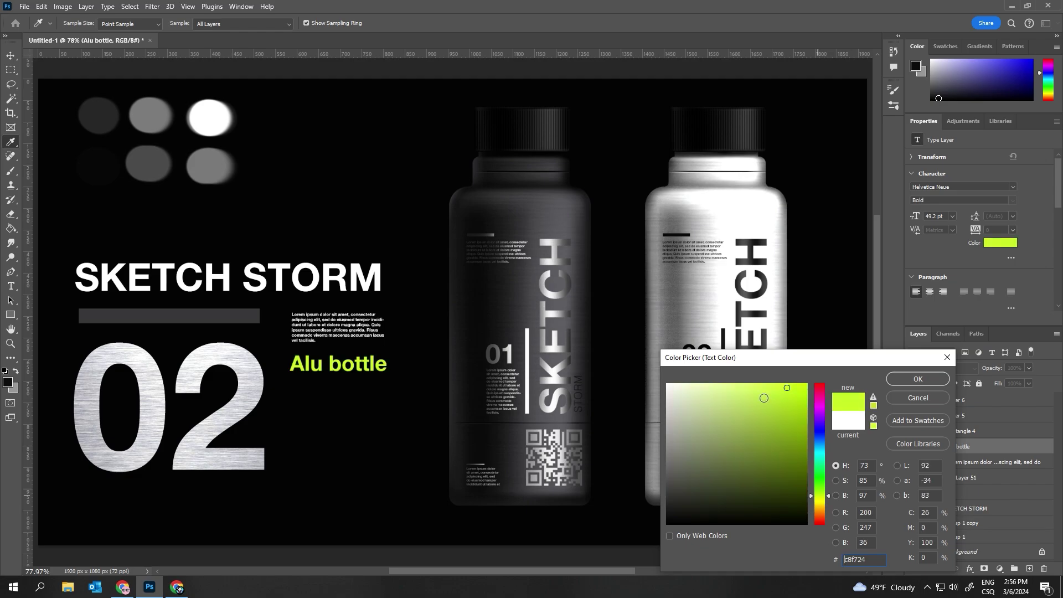
{"action": "key", "text": "Return"}
{"action": "key", "text": "v"}
{"action": "scroll", "coordinate": [288, 420], "scroll_direction": "down", "scroll_amount": 1}
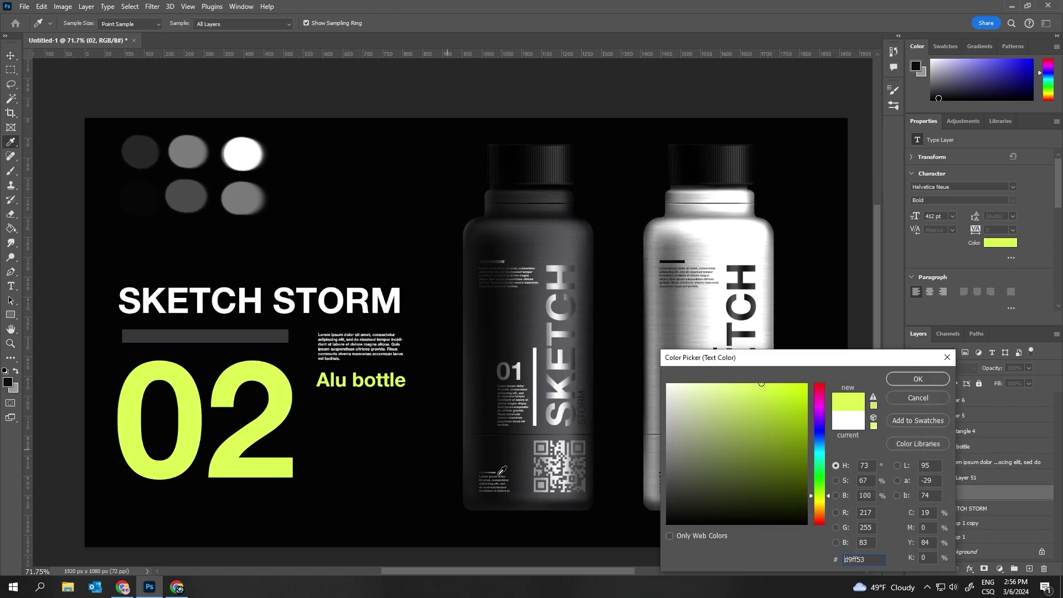
{"action": "scroll", "coordinate": [619, 37], "scroll_direction": "up", "scroll_amount": 1}
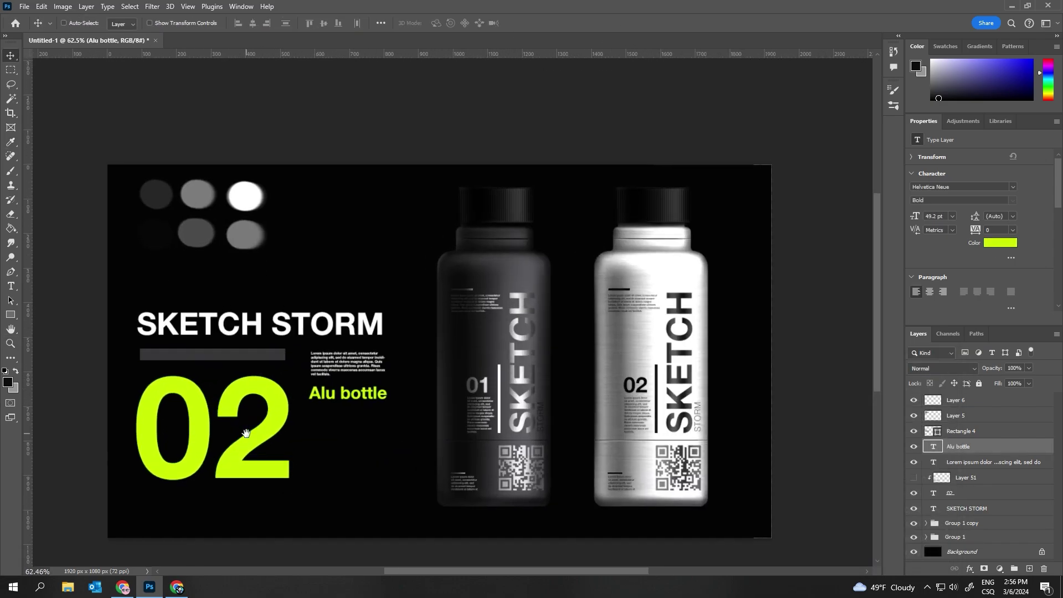